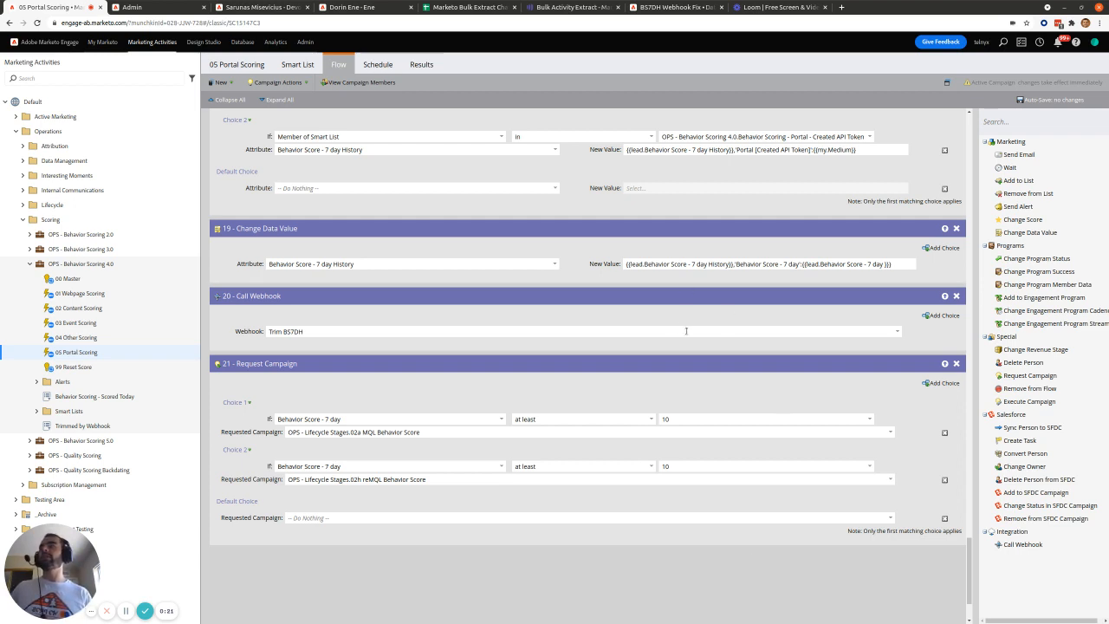
Review how the 05 Portal Scoring flow's Change Data Value steps append activity names and score tokens to Behavior Score - 7 day History
drag(969, 565, 969, 518)
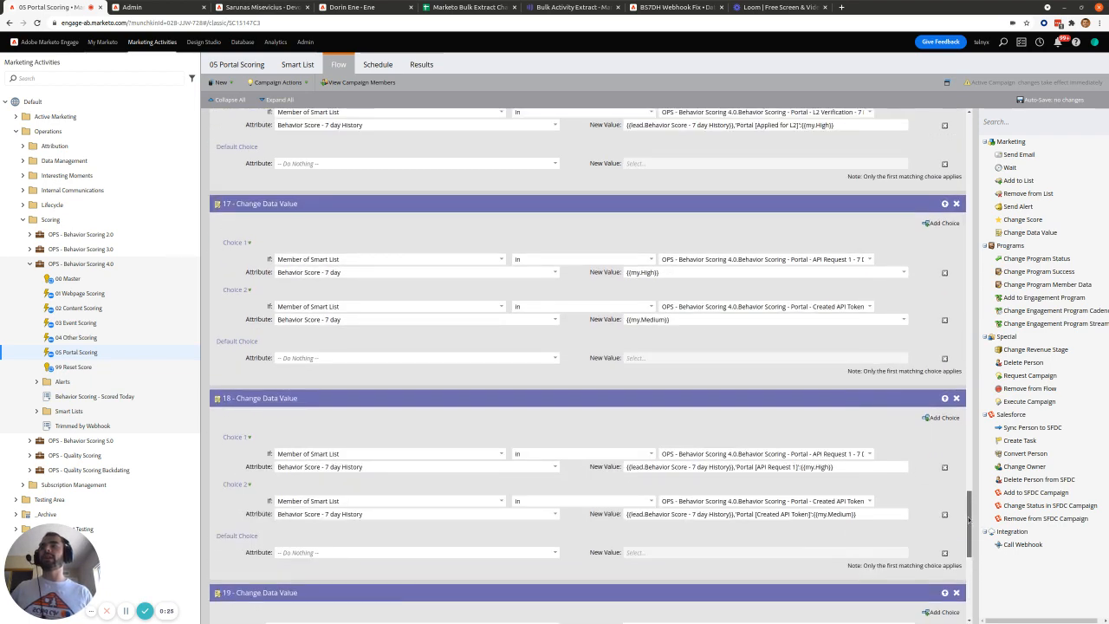
scroll(803, 335, down, 3)
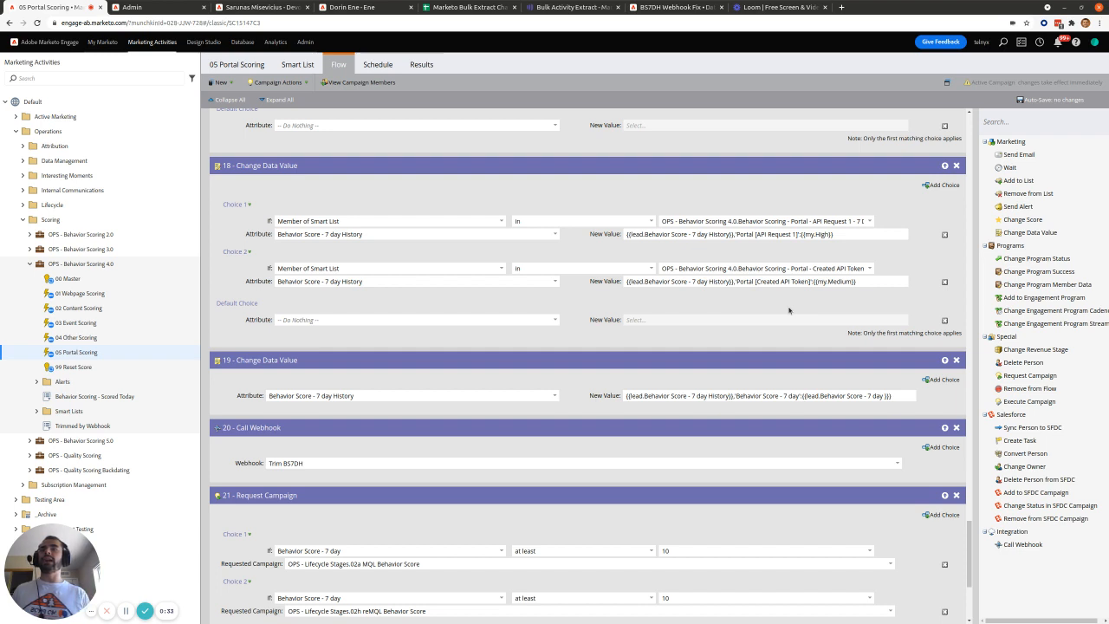
click(685, 282)
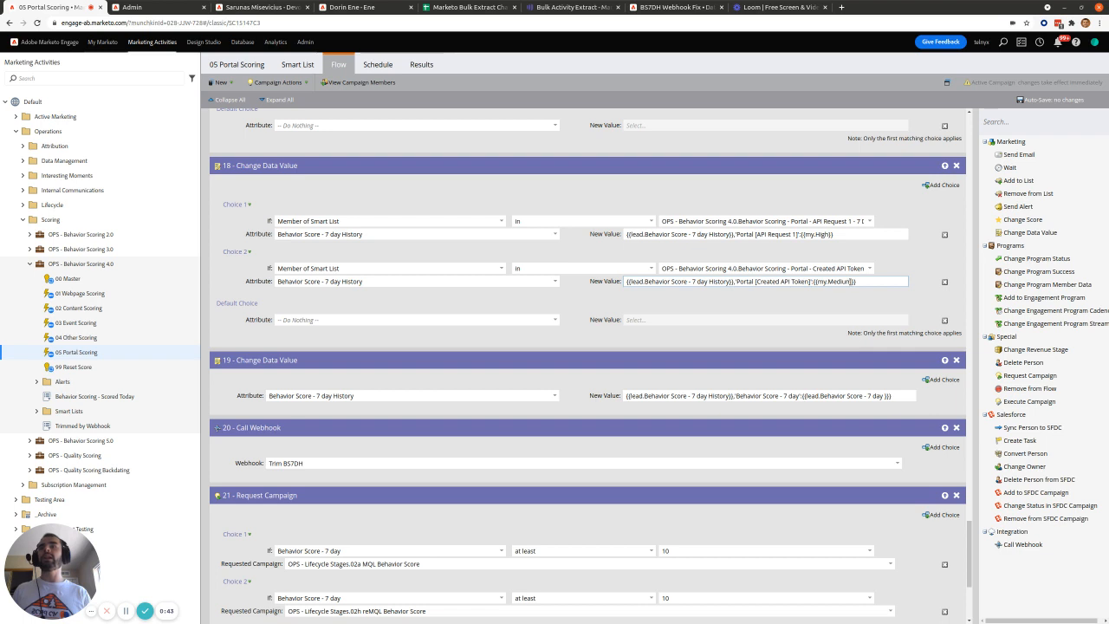
drag(856, 282, 813, 282)
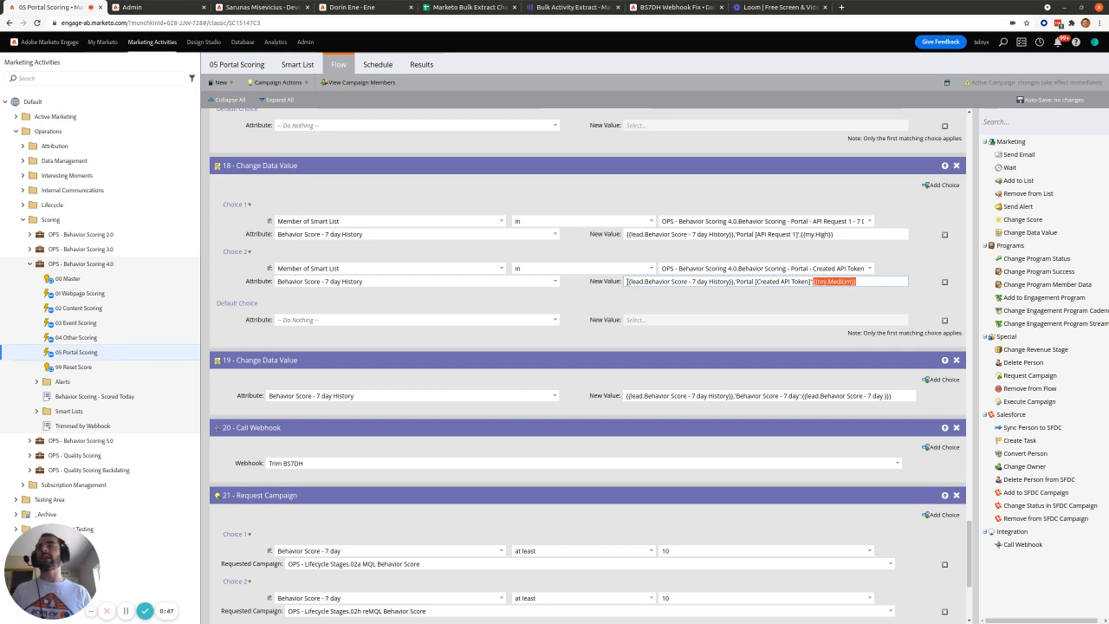
drag(627, 281, 730, 281)
scroll(691, 364, up, 1)
scroll(690, 365, up, 3)
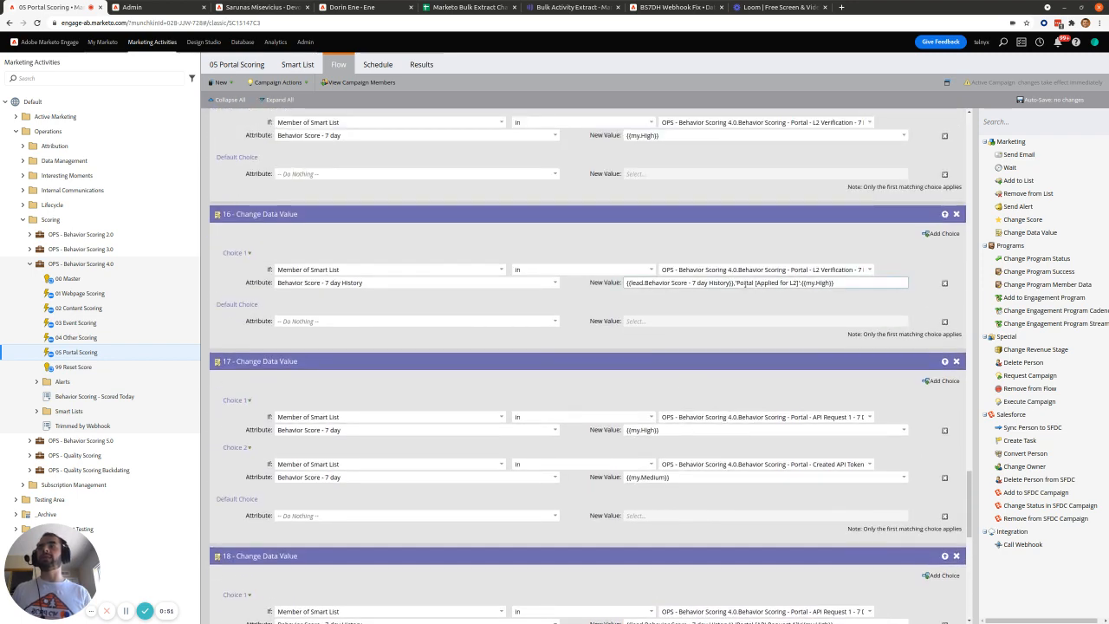
triple_click(745, 284)
click(746, 283)
click(754, 306)
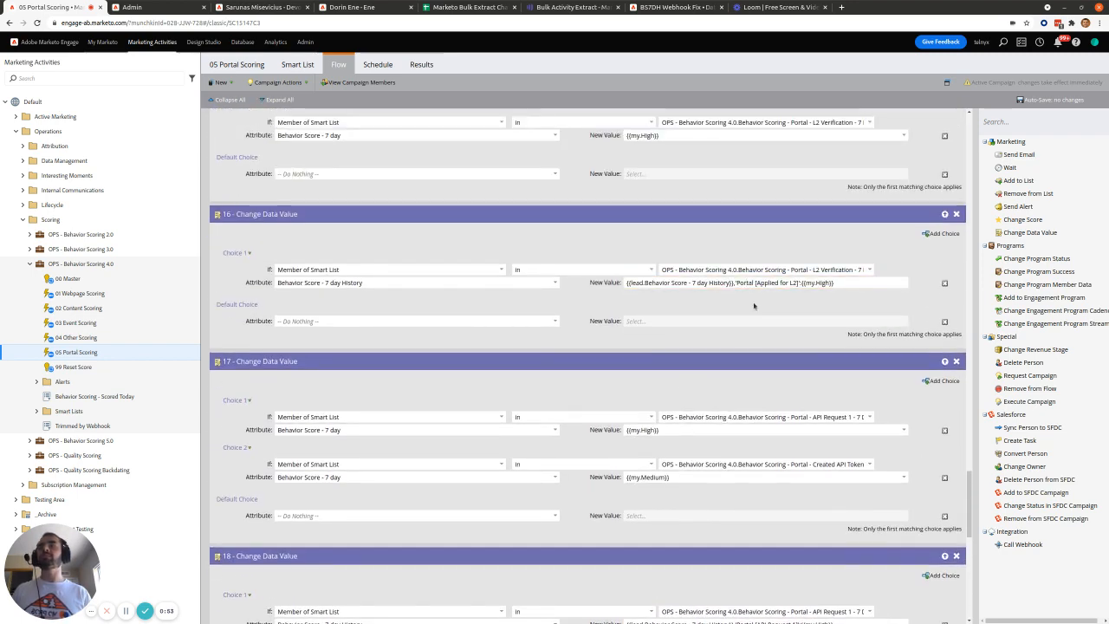
scroll(754, 306, down, 7)
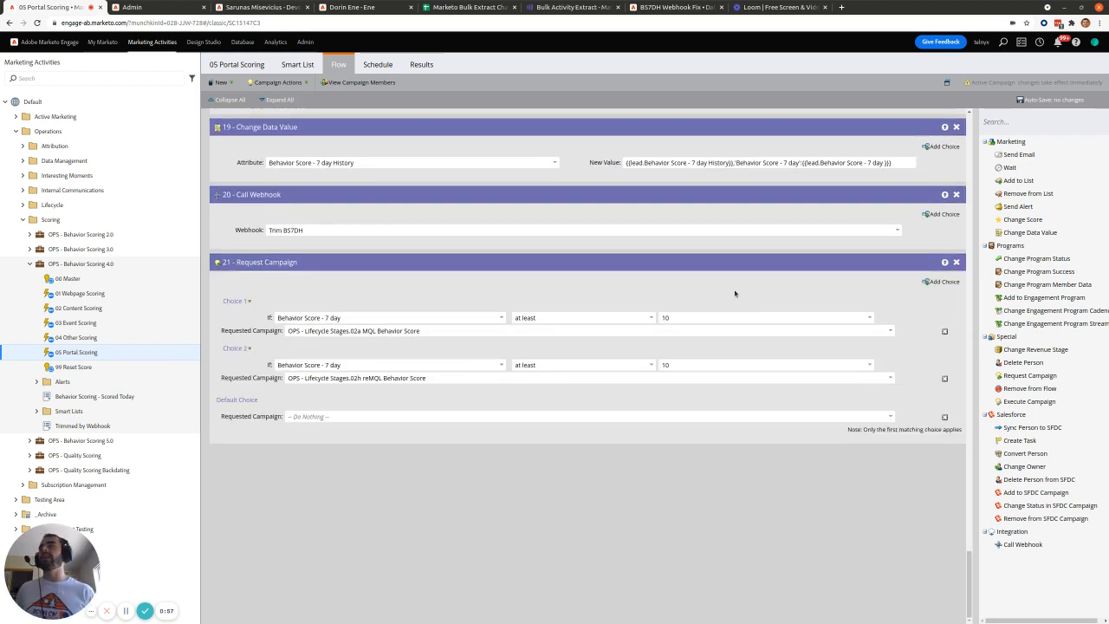
Examine the attribute and new value of flow step 19, which adds the 7 day score to the history field
triple_click(302, 162)
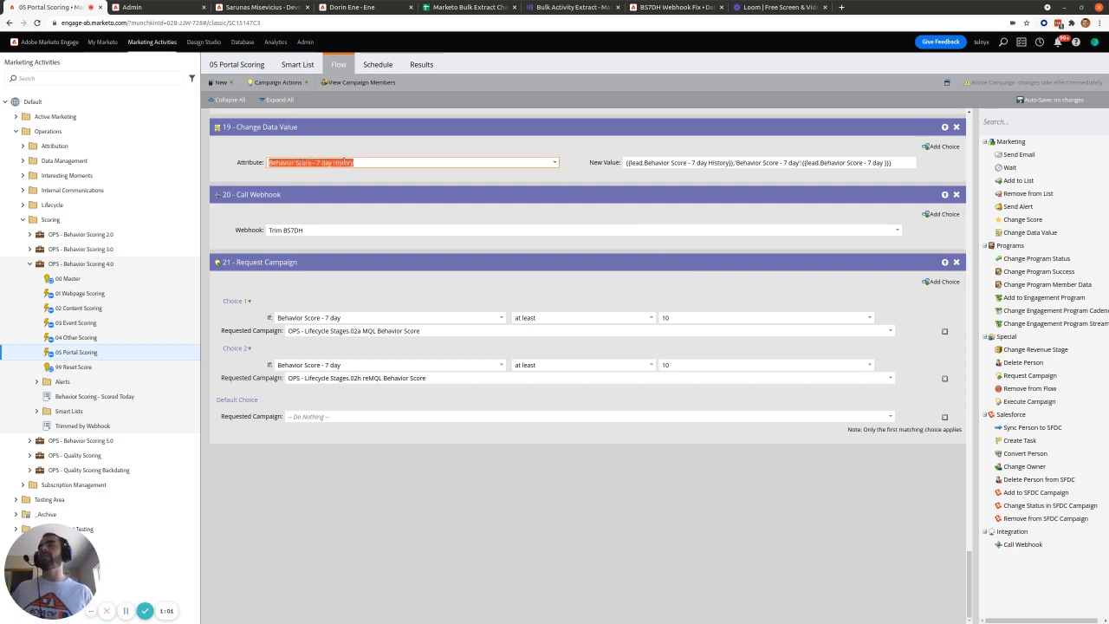
click(741, 180)
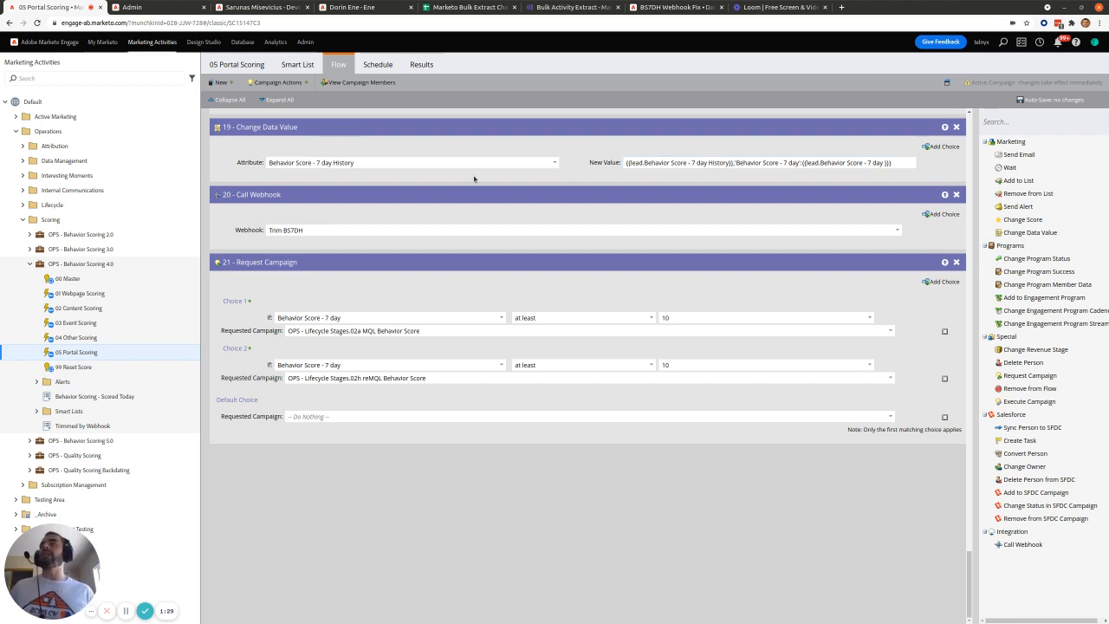
click(374, 162)
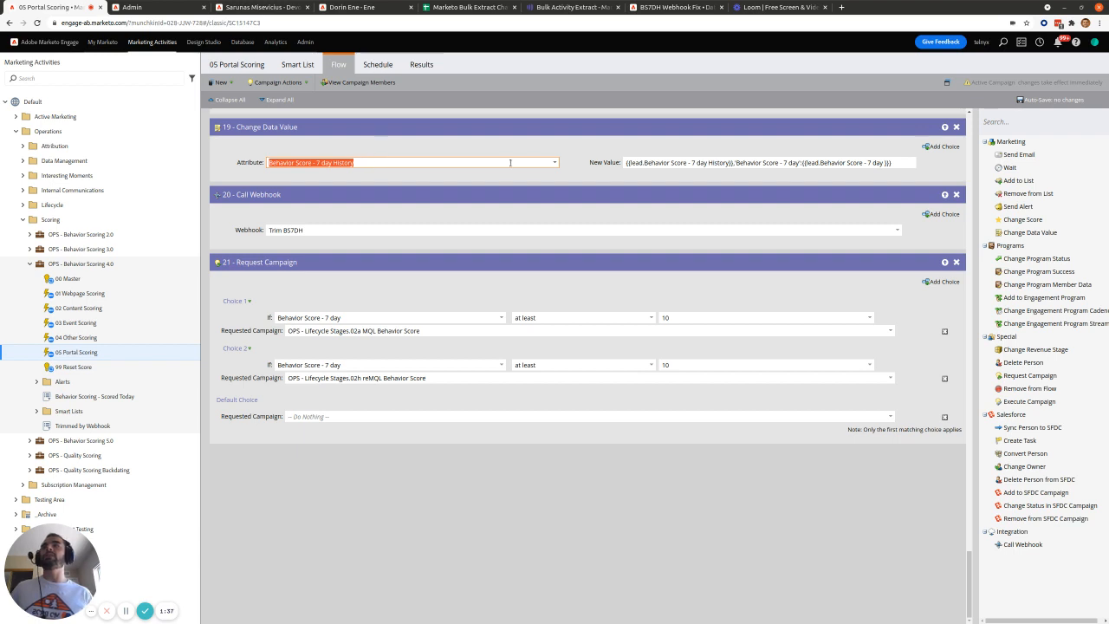
click(621, 176)
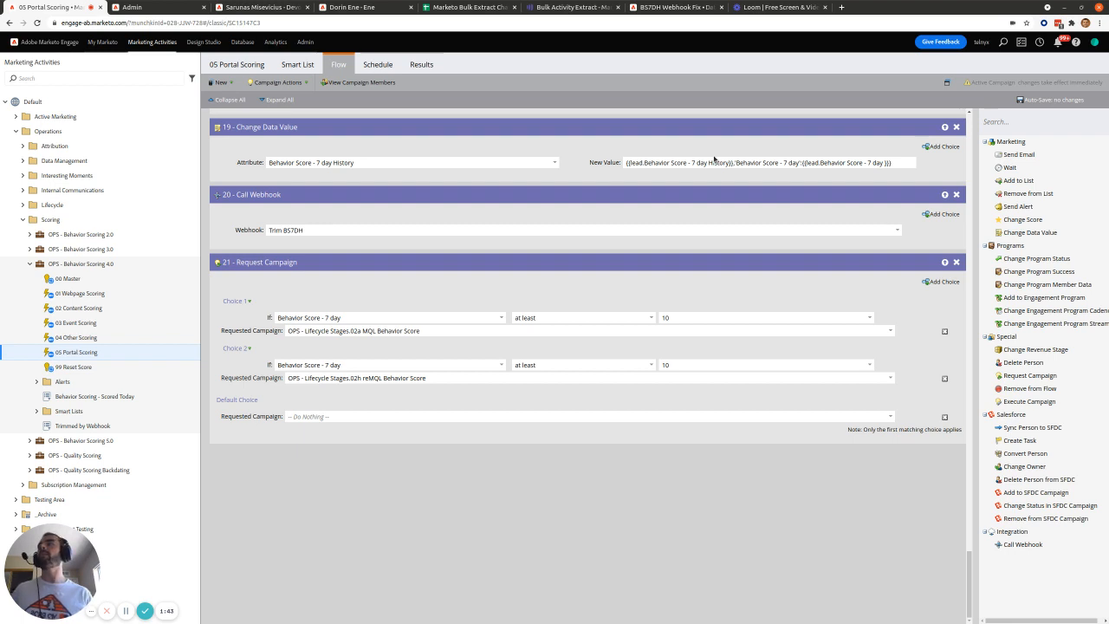
Check the Trim BS7DH webhook call in flow step 20 and view its payload template and response mapping in the webhook settings
click(295, 229)
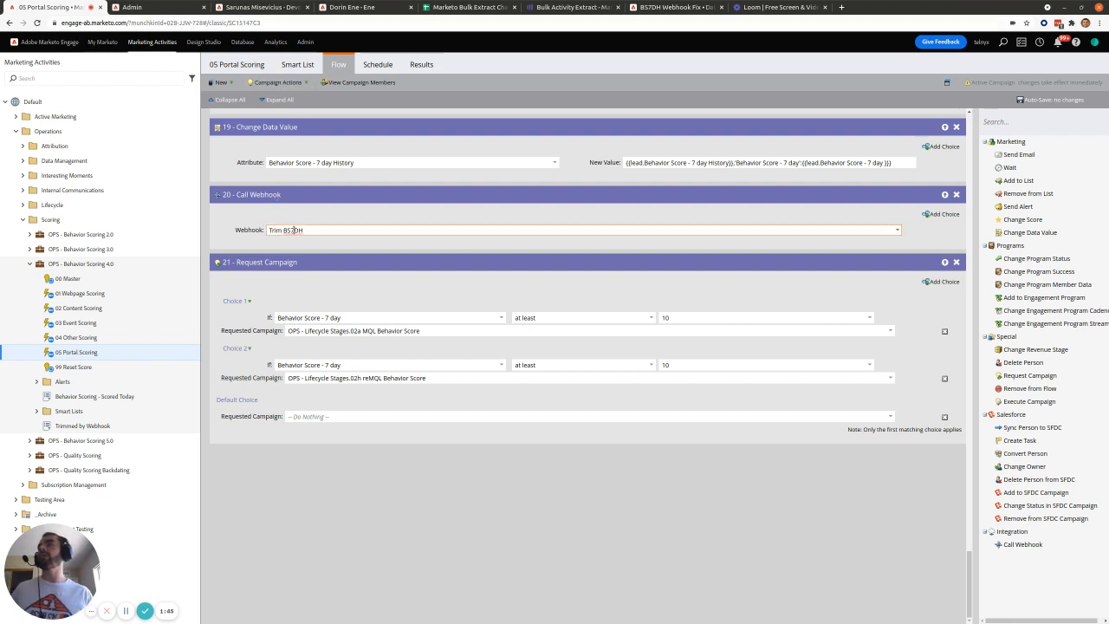
triple_click(295, 230)
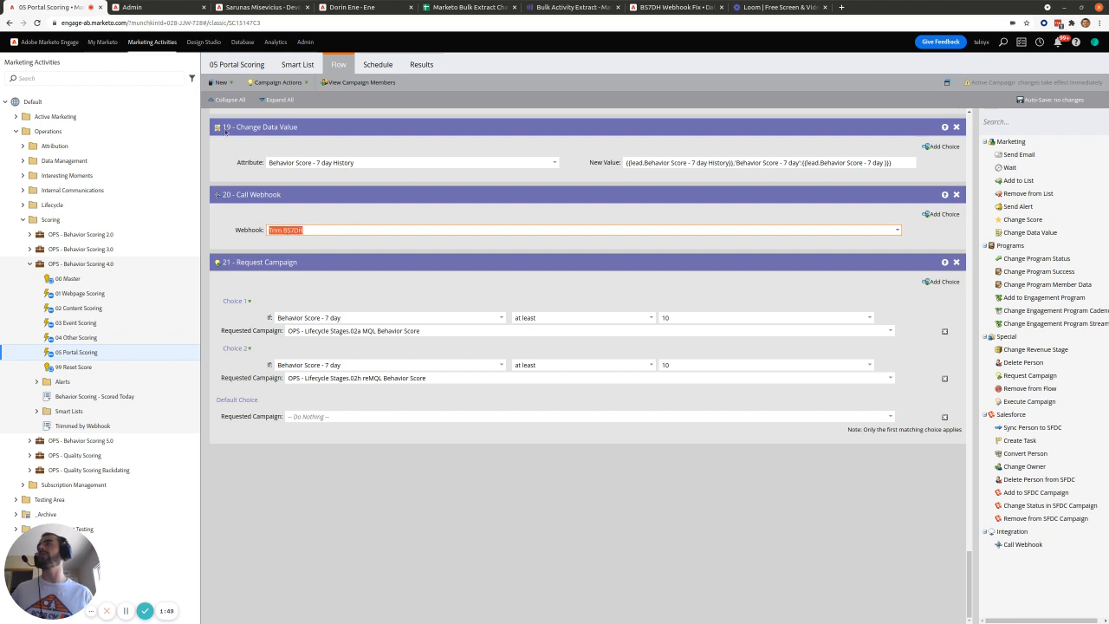
key(ctrl+Tab)
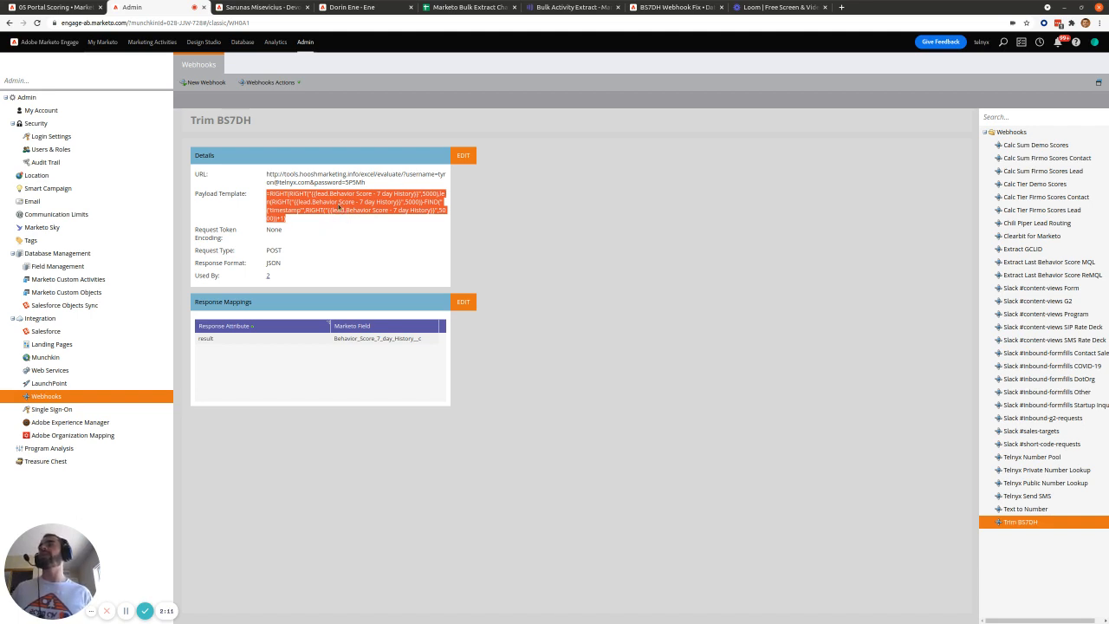
click(39, 7)
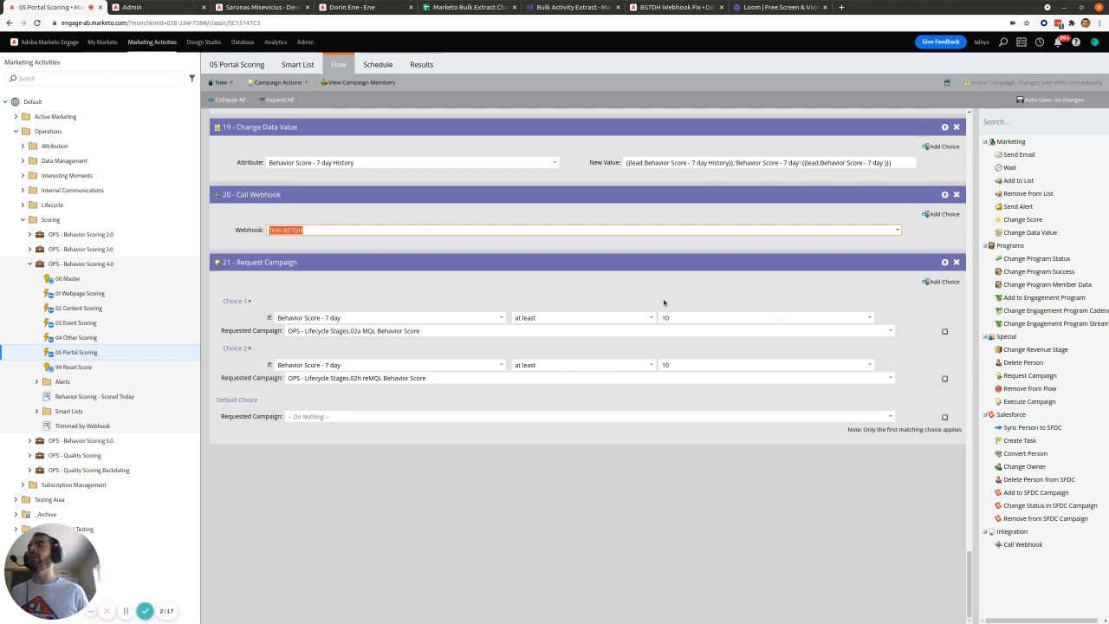
Inspect the response recorded for the Trim BS7DH webhook call in the person's activity log, and close its details
click(260, 7)
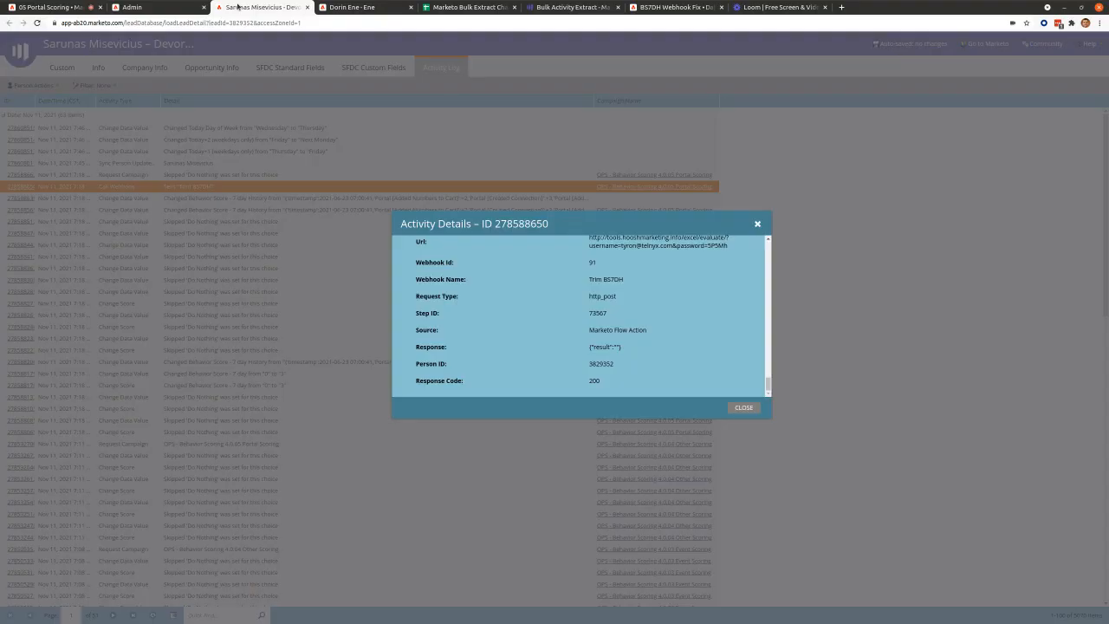
drag(639, 350, 583, 351)
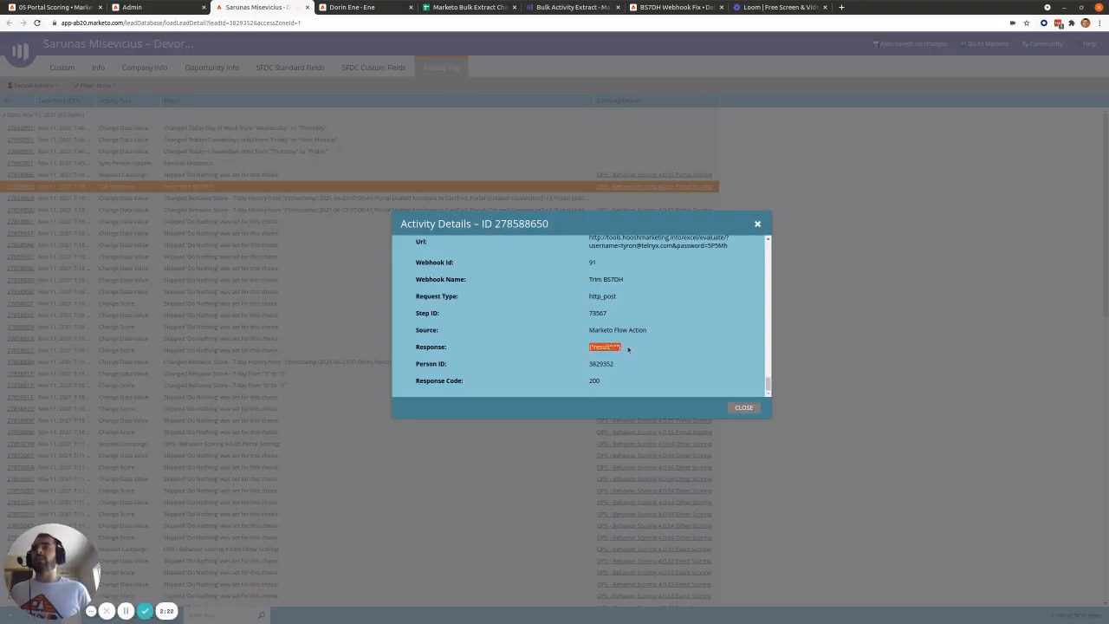
click(743, 407)
Examine the new and old values in the activity details of the 7 day History change made by the Trim BS7DH webhook
click(27, 198)
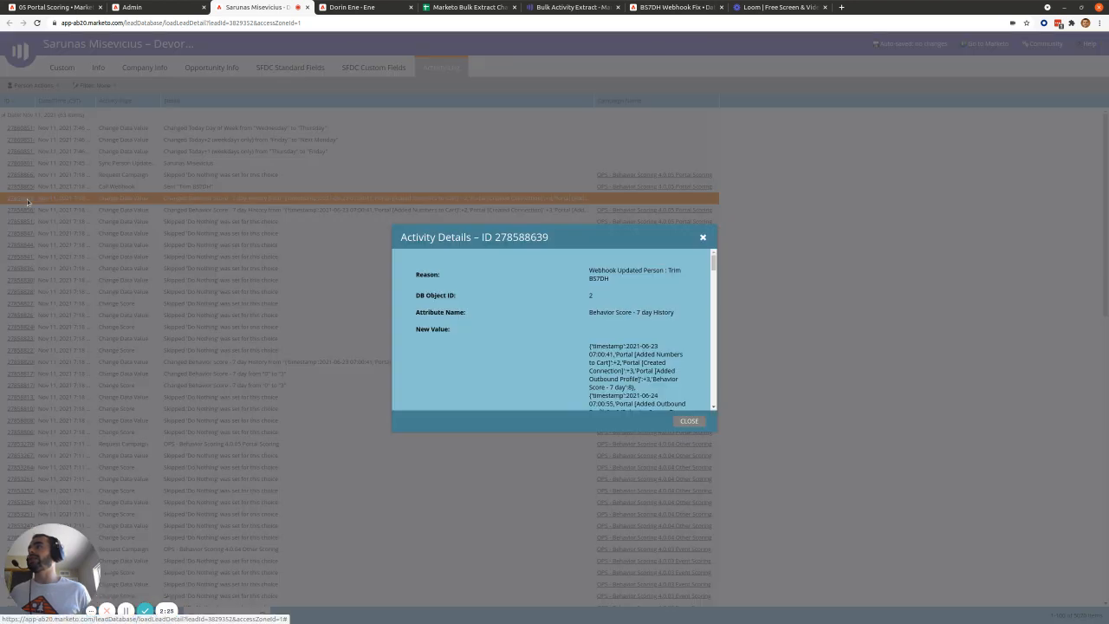
scroll(522, 309, down, 3)
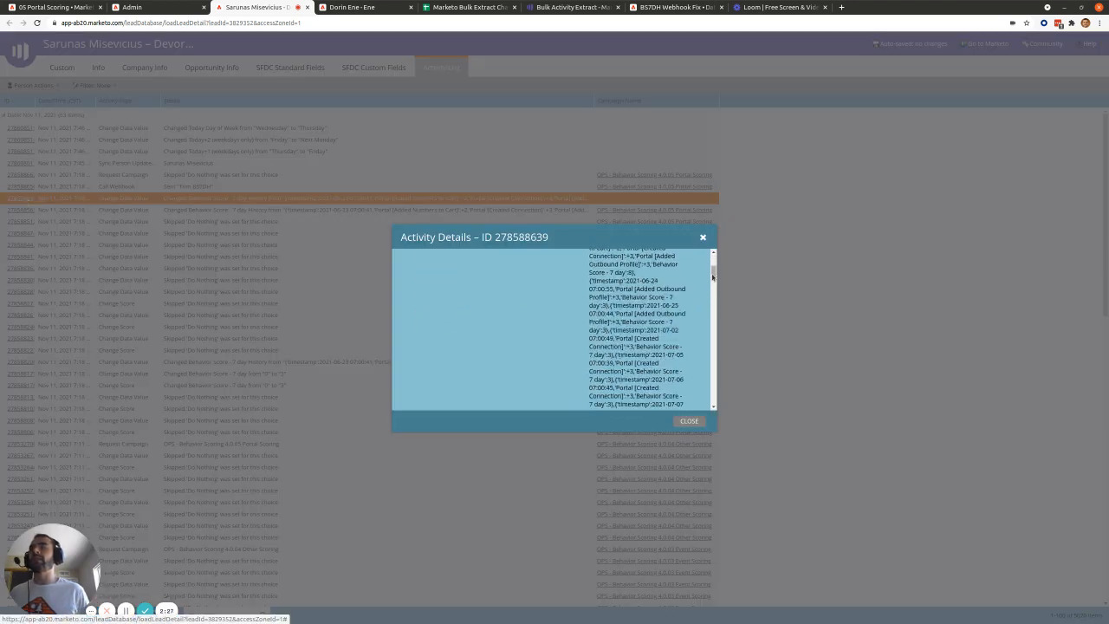
scroll(702, 295, up, 3)
triple_click(433, 329)
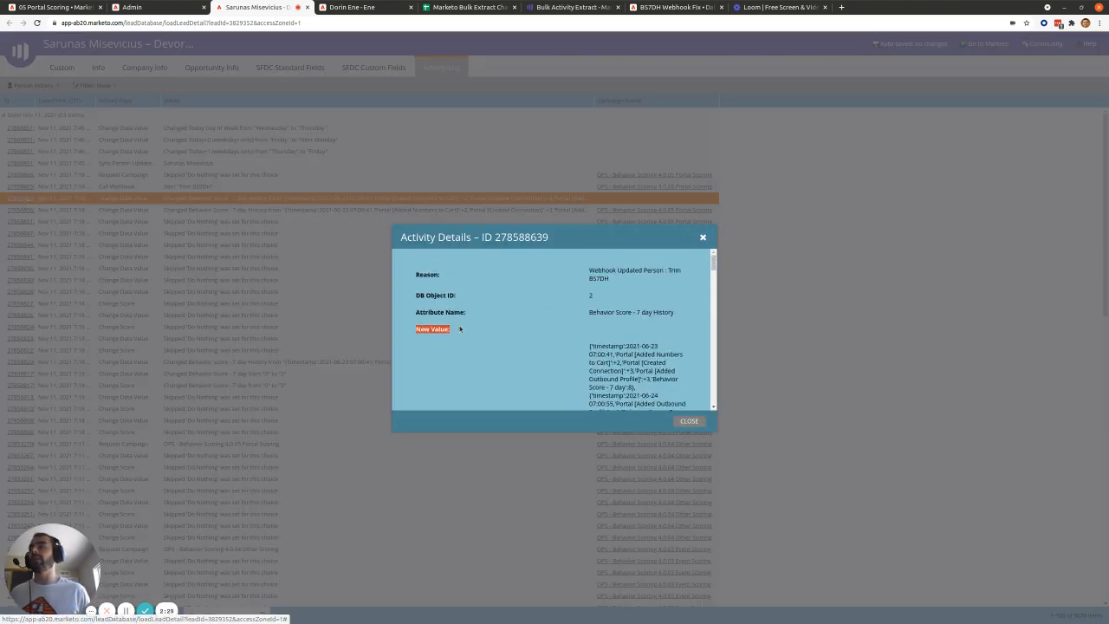
drag(713, 263, 691, 410)
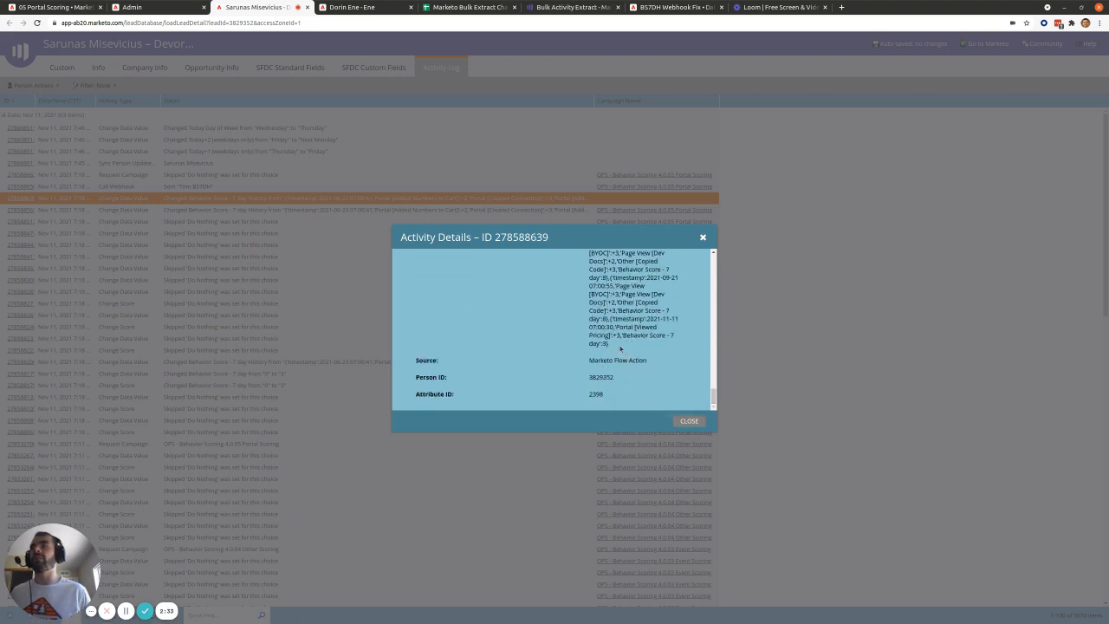
drag(624, 348, 604, 278)
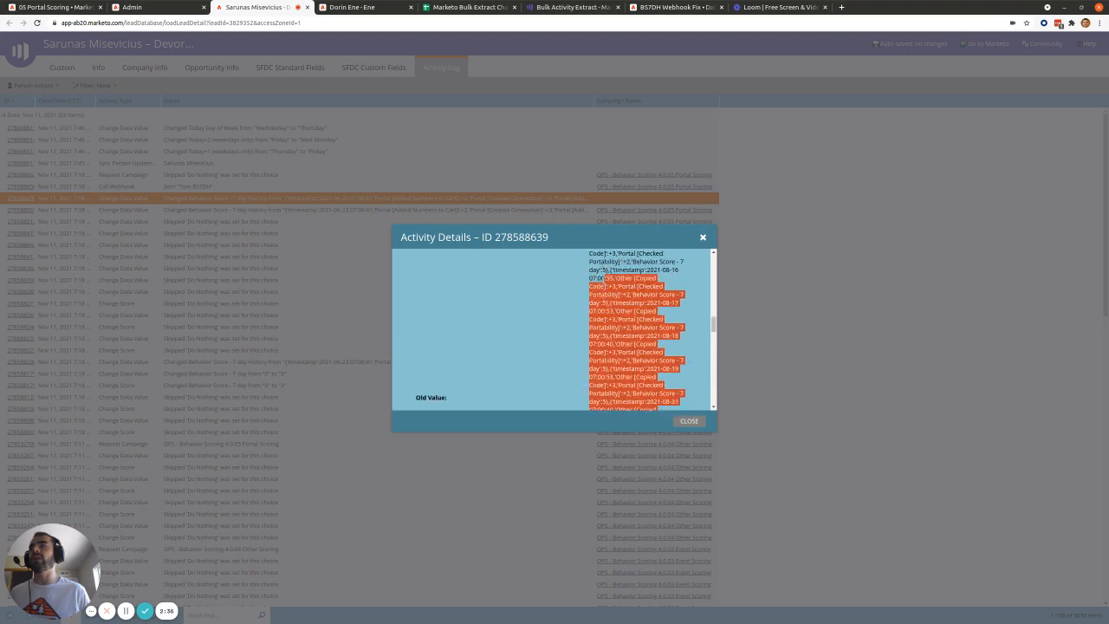
click(689, 420)
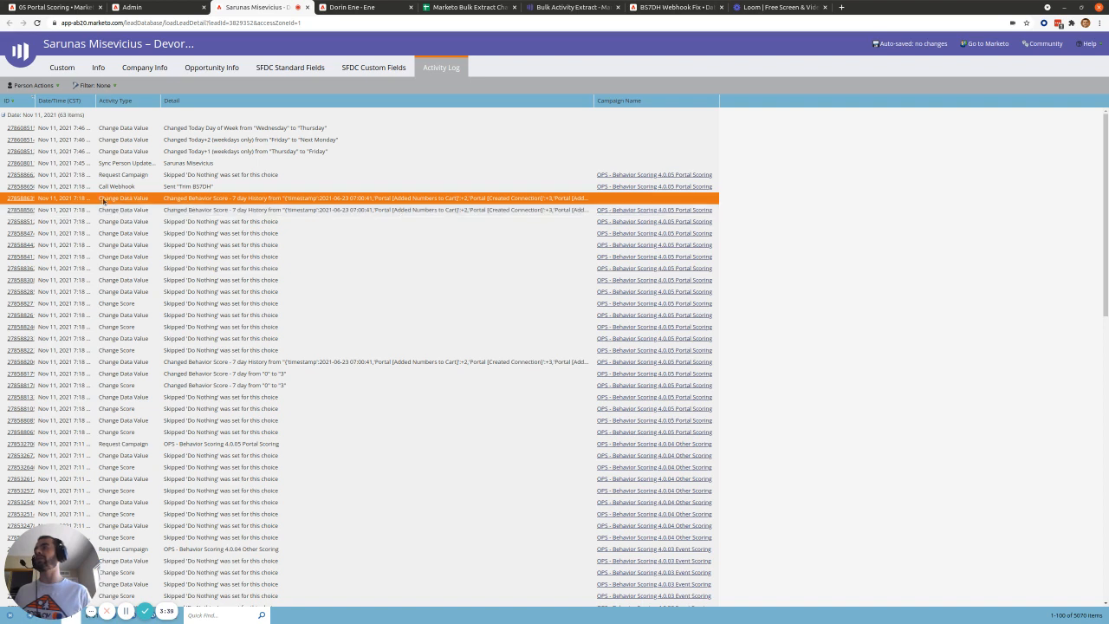
Reopen the webhook's 7 day History change and recheck the beginning of its new value
click(25, 199)
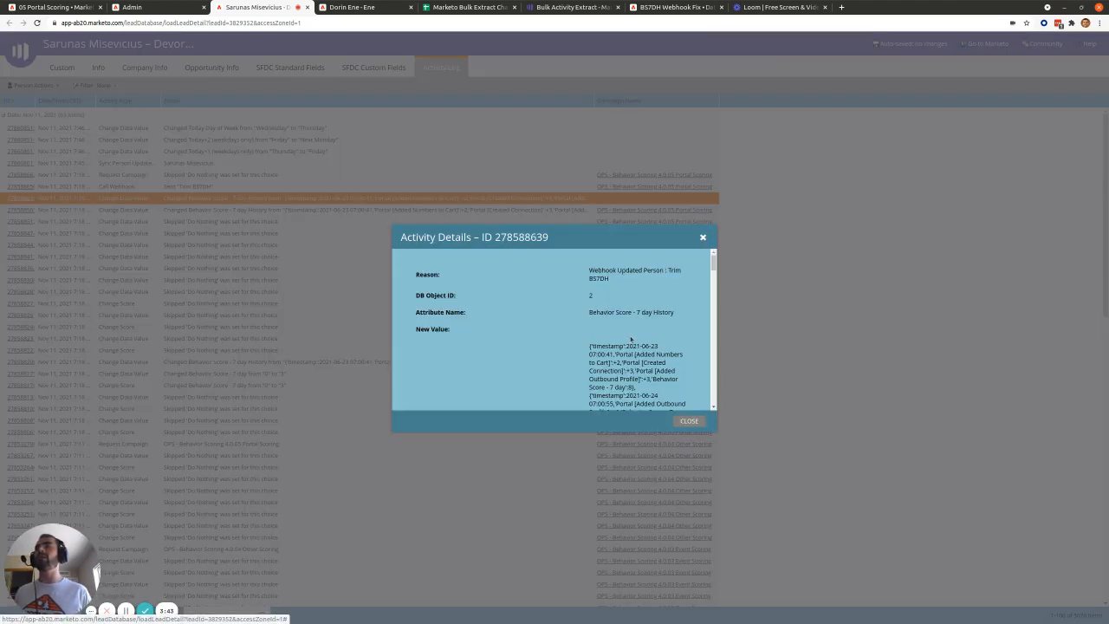
scroll(631, 339, down, 2)
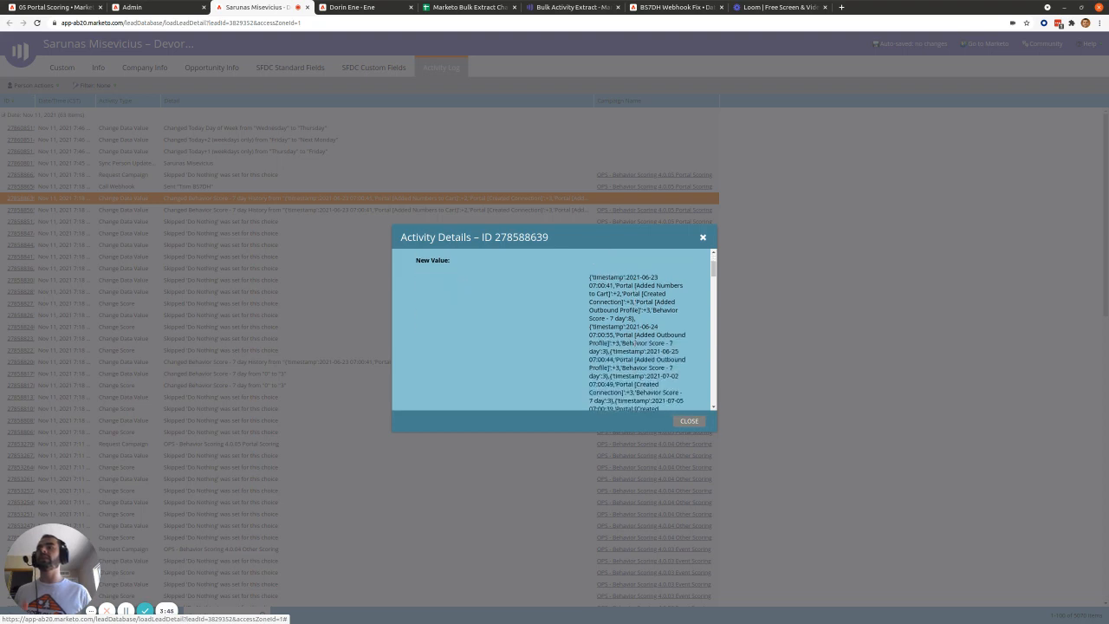
click(688, 421)
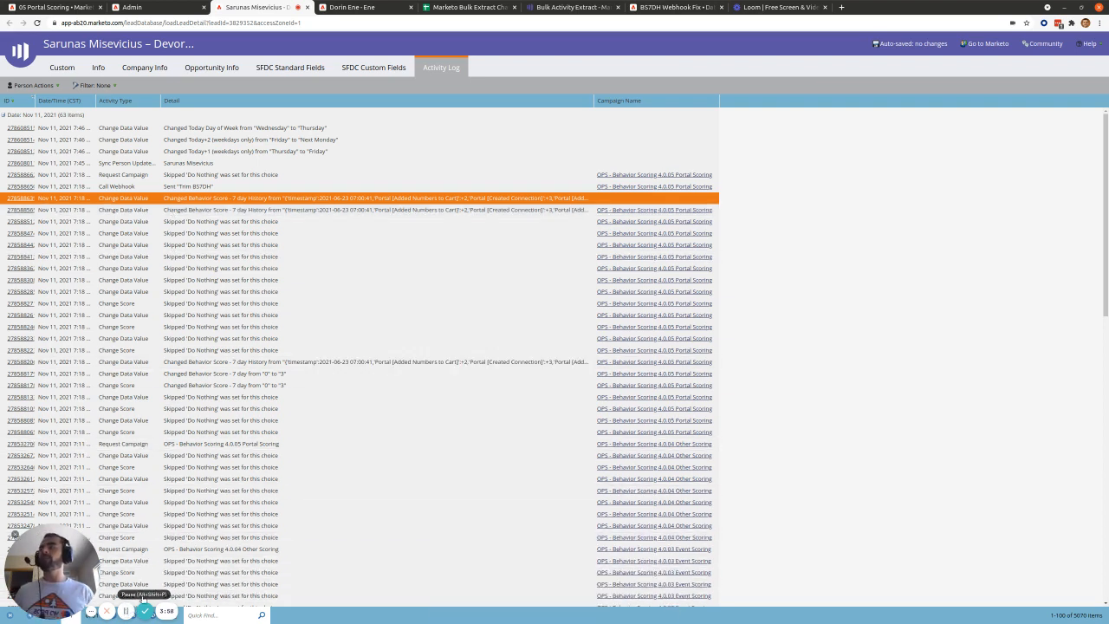
Go to the Bulk Activity Extract documentation and look over its introduction and table of contents
click(564, 9)
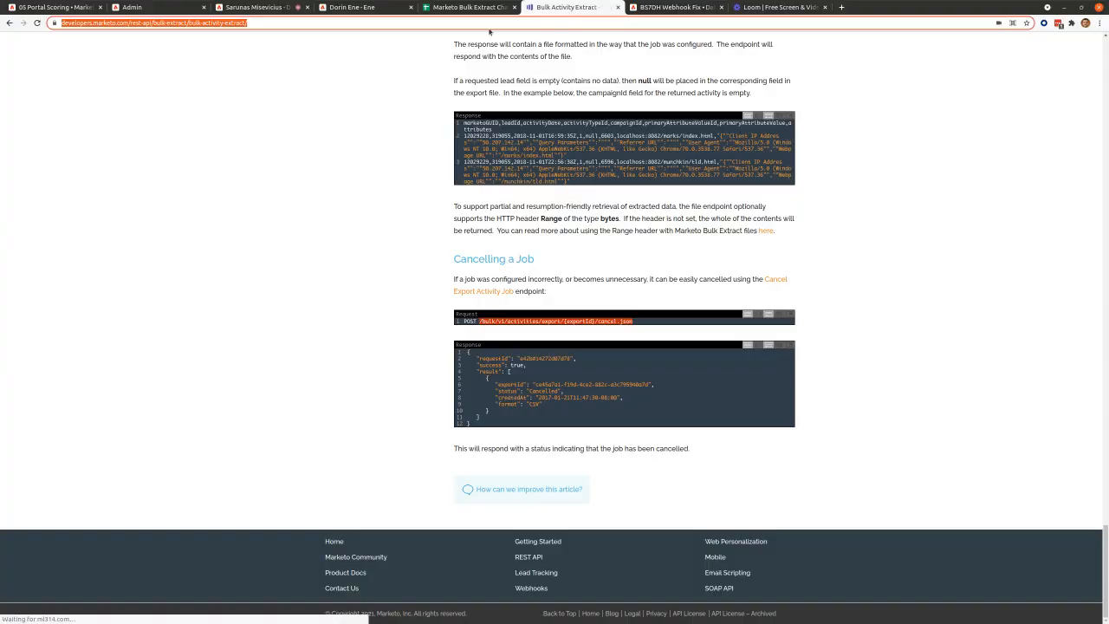
drag(1105, 538, 1083, 76)
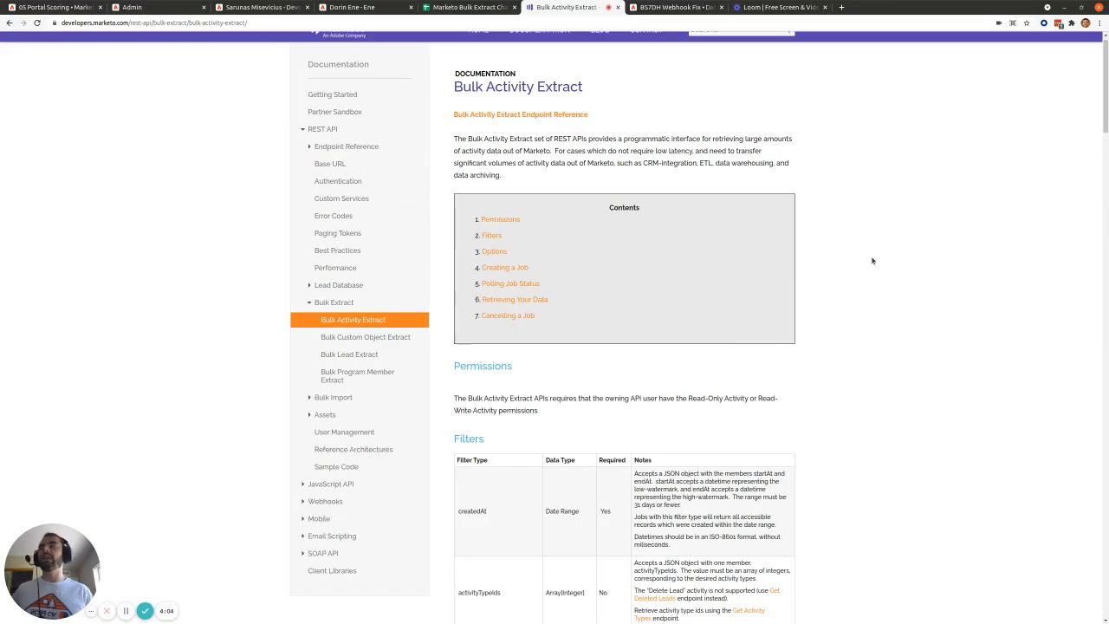
scroll(869, 242, down, 2)
scroll(869, 242, up, 2)
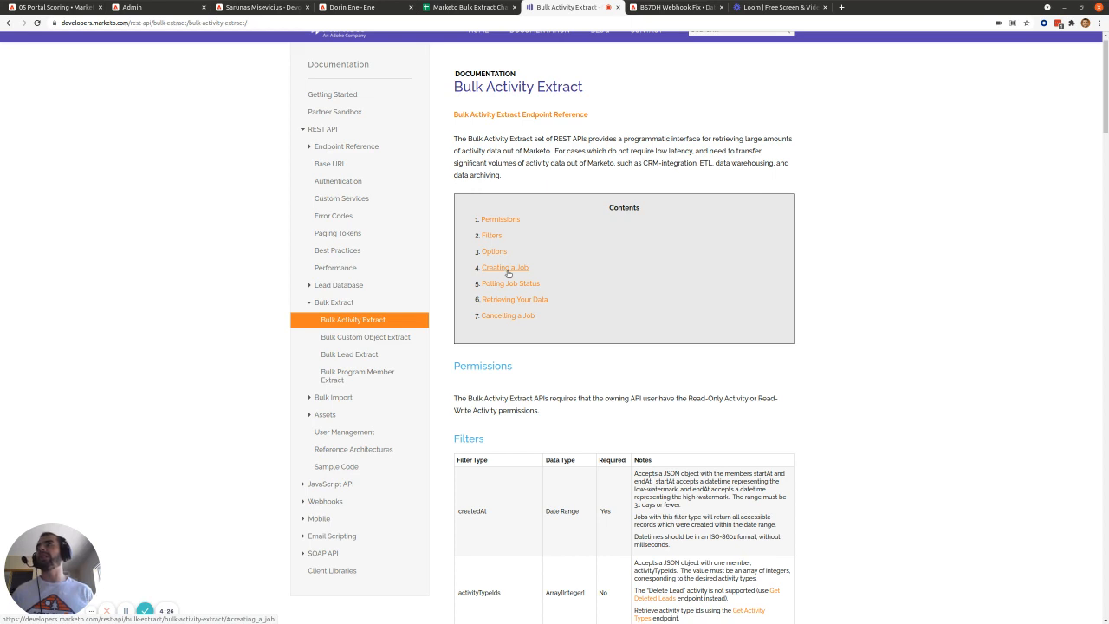
Switch to Postman, view the createdAt date range in the Bulk Extract Create a Job request, and return to the 05 Portal Scoring flow
click(45, 6)
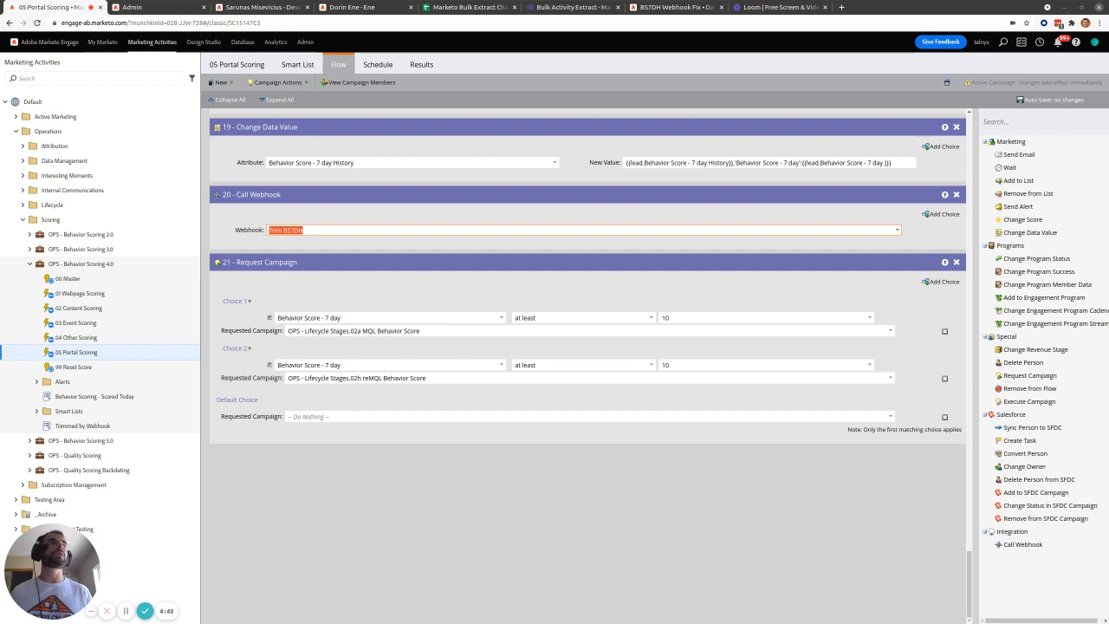
drag(1108, 87, 614, 88)
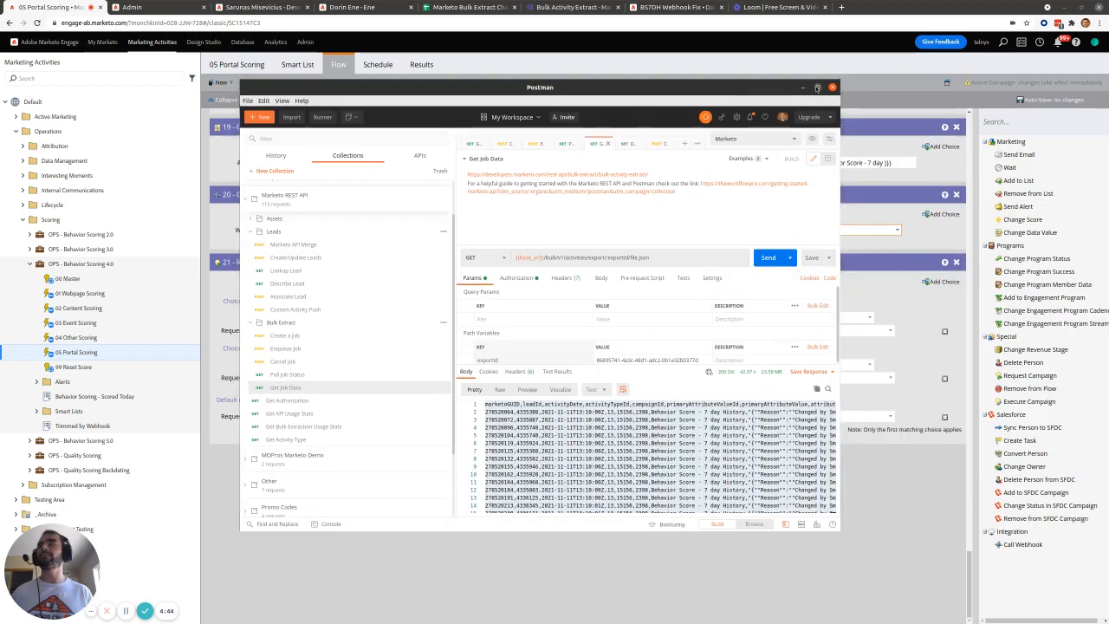
click(817, 87)
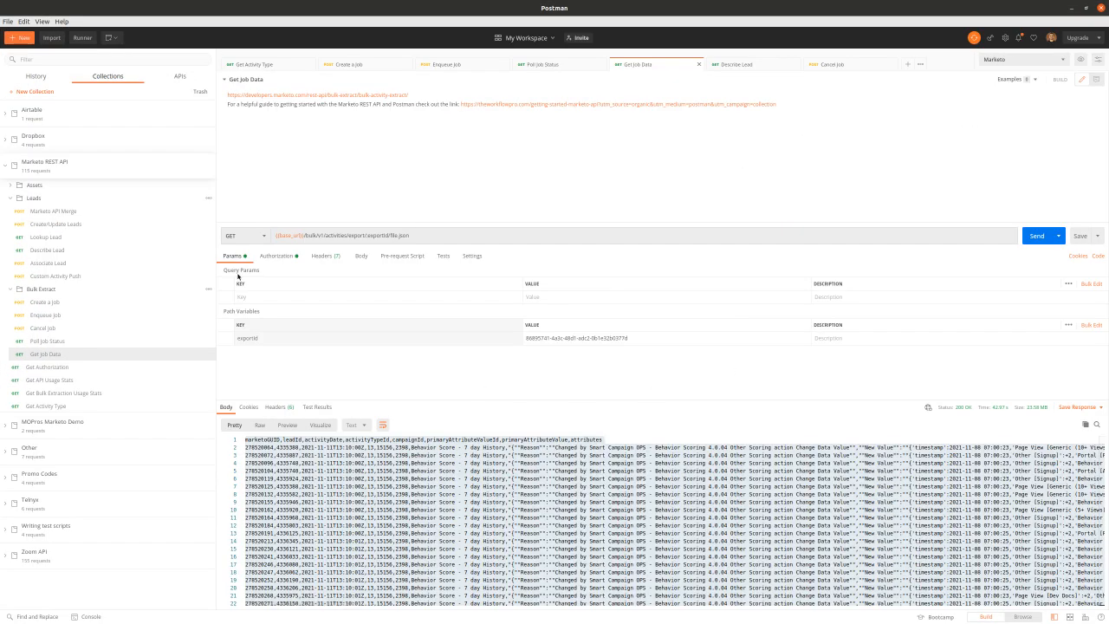
click(72, 302)
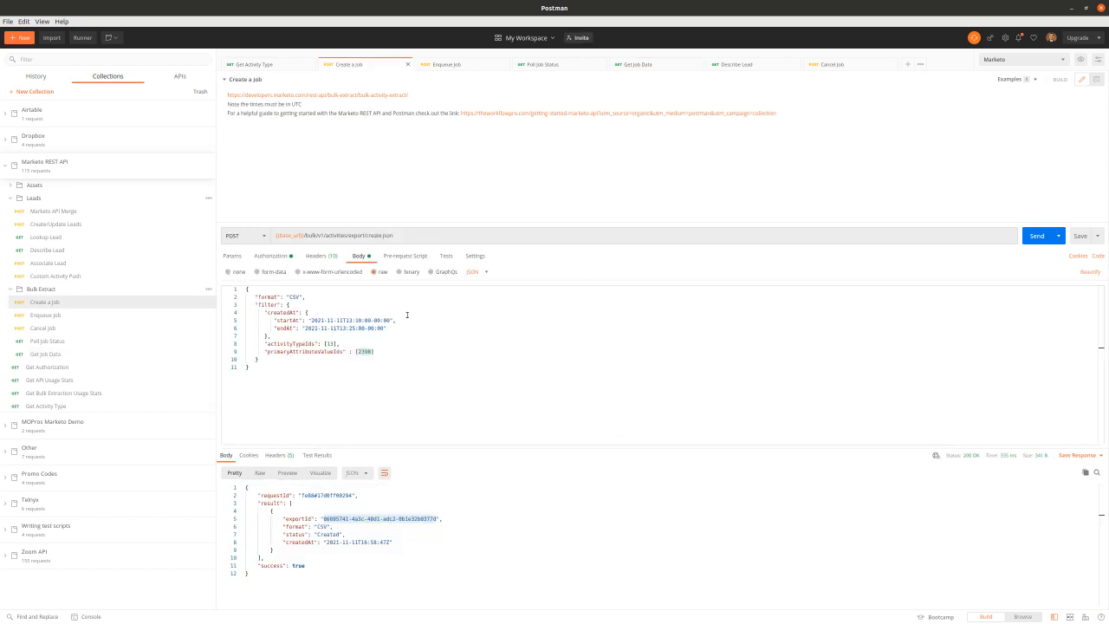
drag(399, 330, 277, 323)
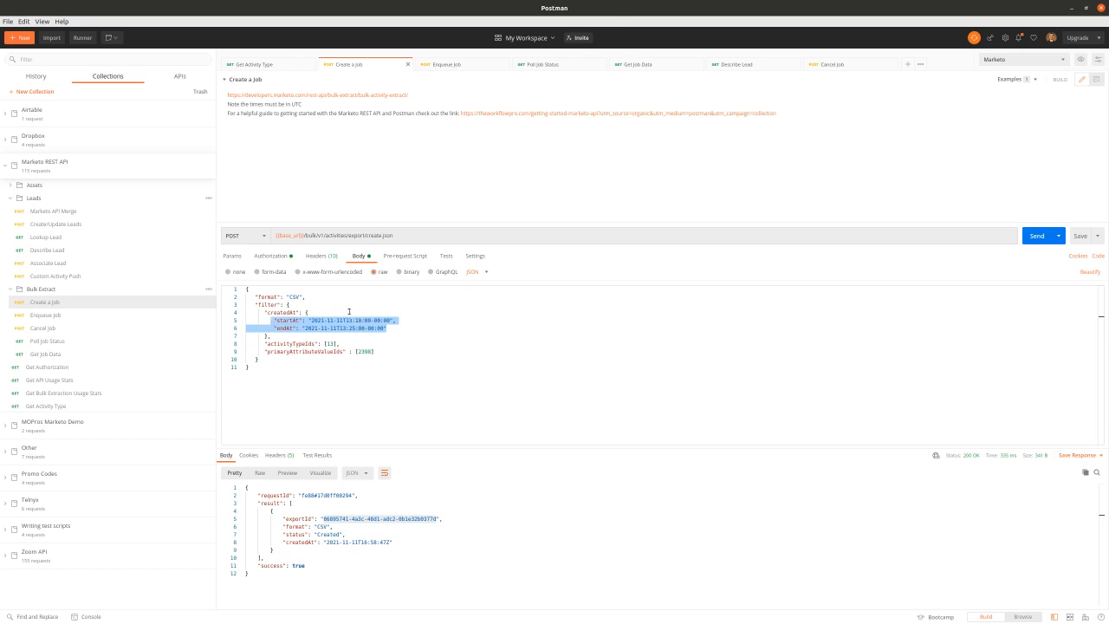
key(alt+Tab)
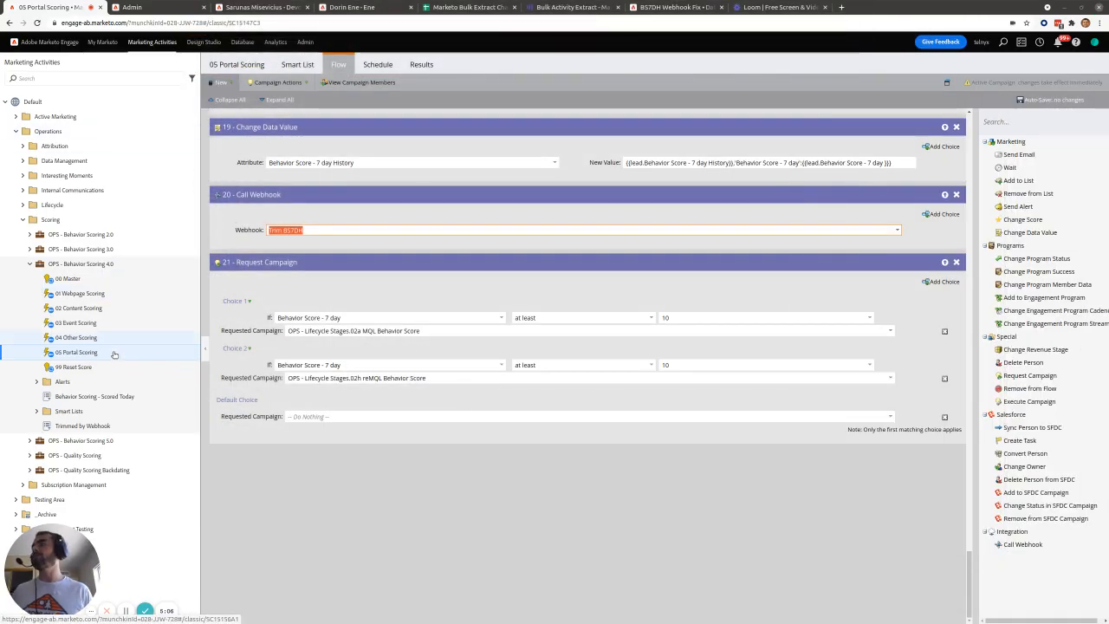
View the 05 Portal Scoring results and check which activity types its custom filter includes, leaving the filter settings as they are
click(422, 65)
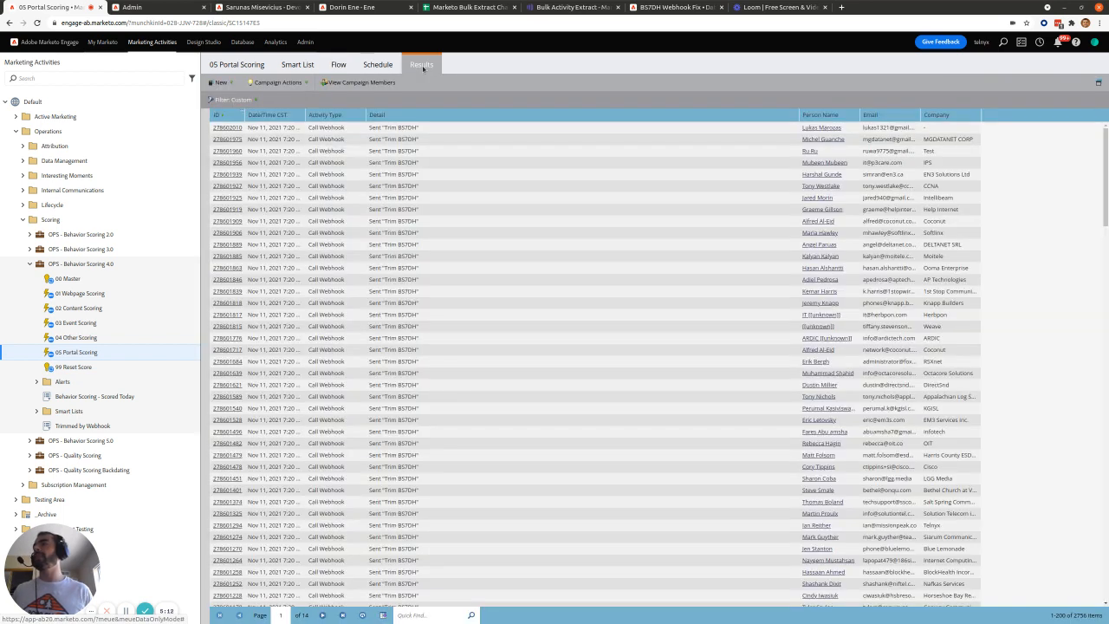
click(256, 100)
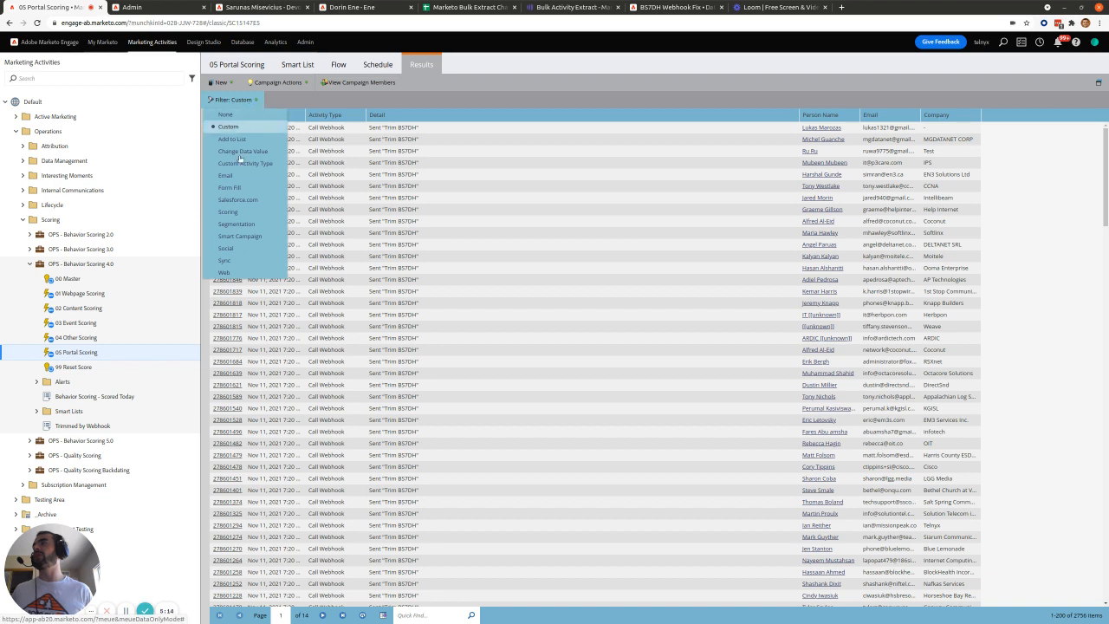
click(228, 127)
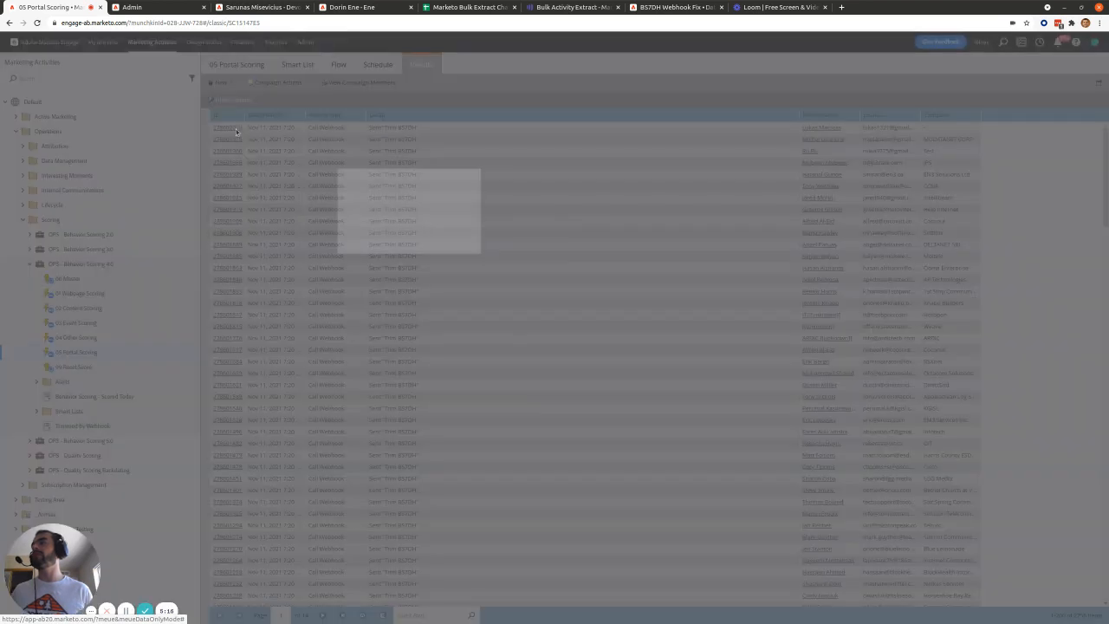
scroll(764, 321, down, 10)
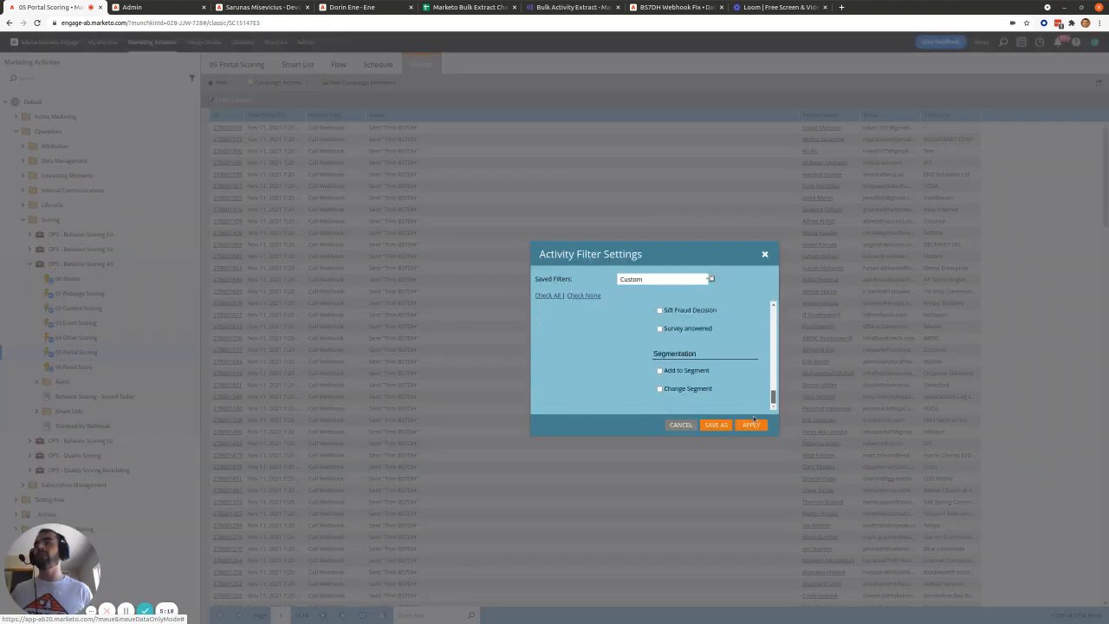
scroll(758, 325, up, 8)
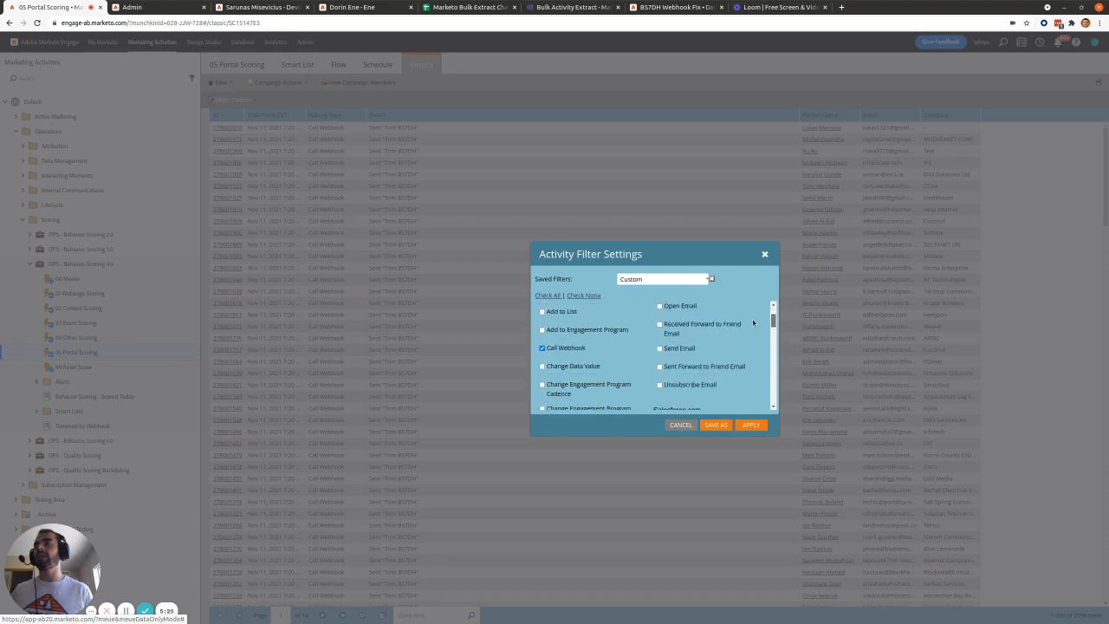
click(681, 425)
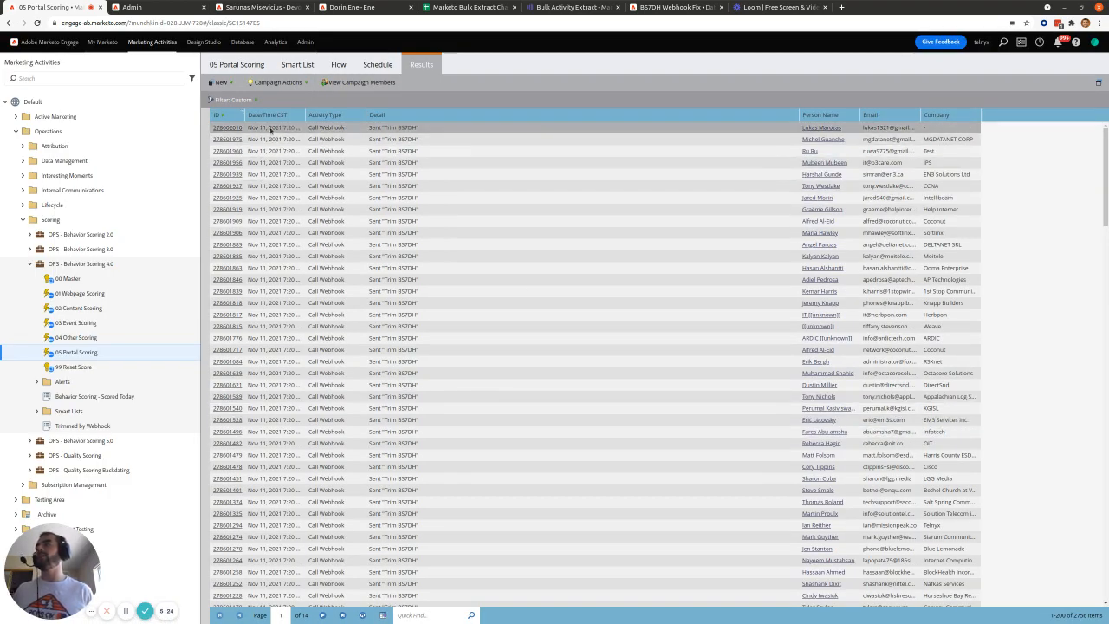
Widen the Date/Time column and view the earliest webhook calls at the end of the last results page
drag(305, 115, 399, 116)
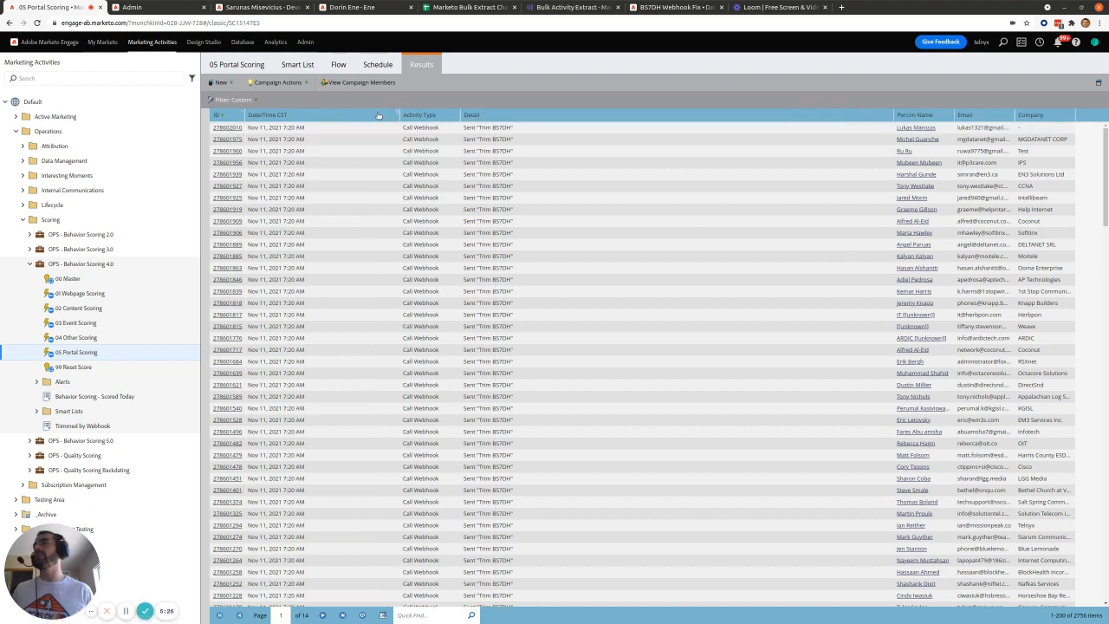
click(344, 615)
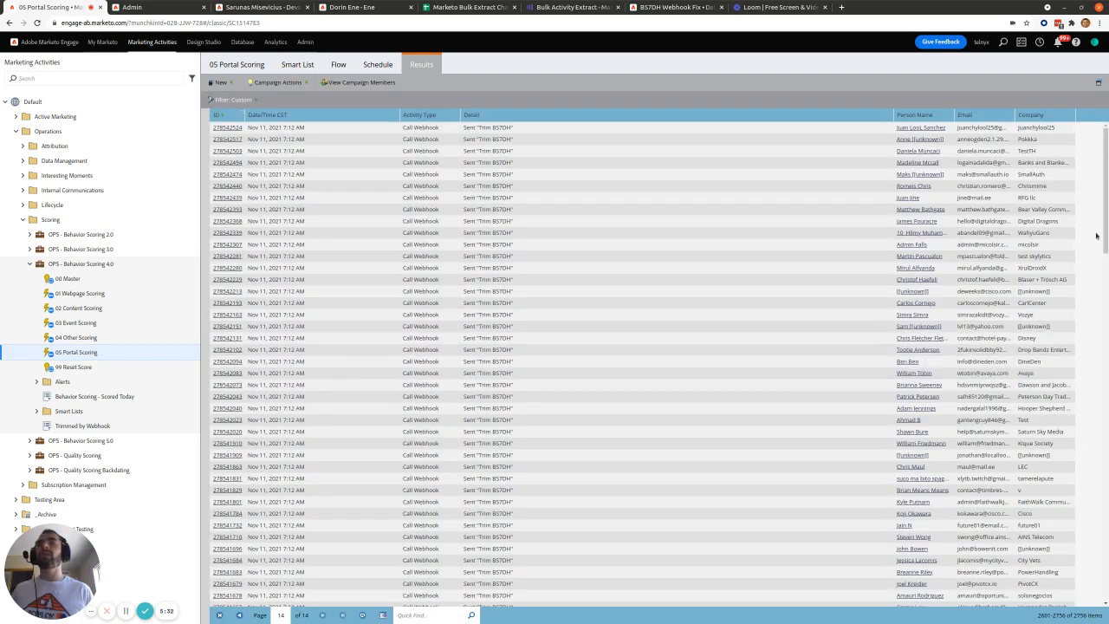
drag(1106, 191, 1106, 538)
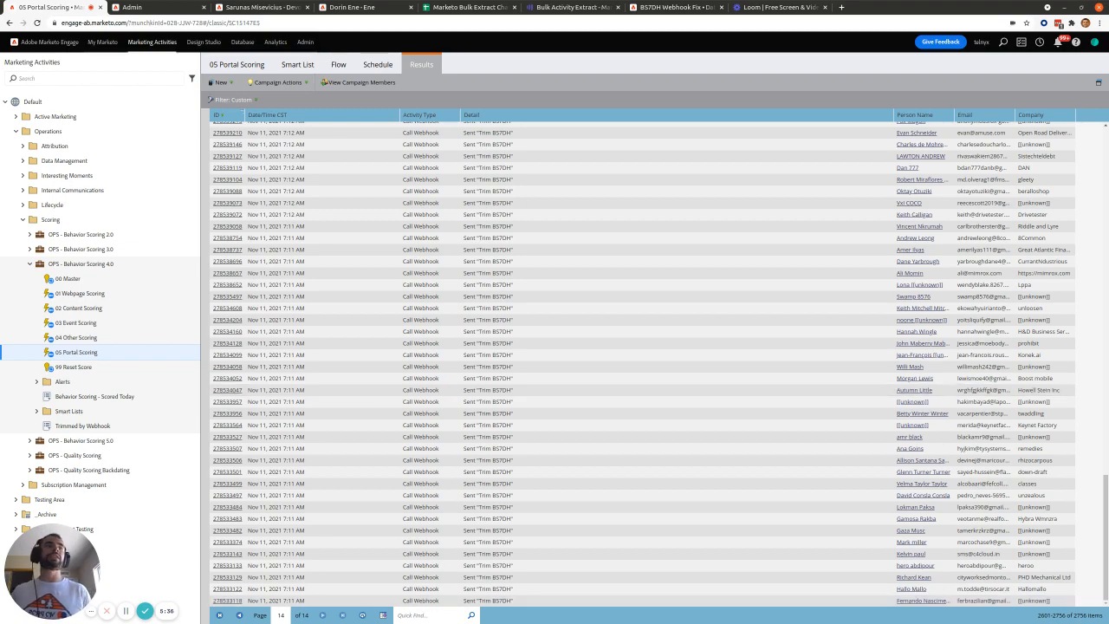
Switch to Postman, enlarge its window, and highlight the createdAt range and activityTypeIds filter in the Create a Job body
drag(1108, 153, 490, 132)
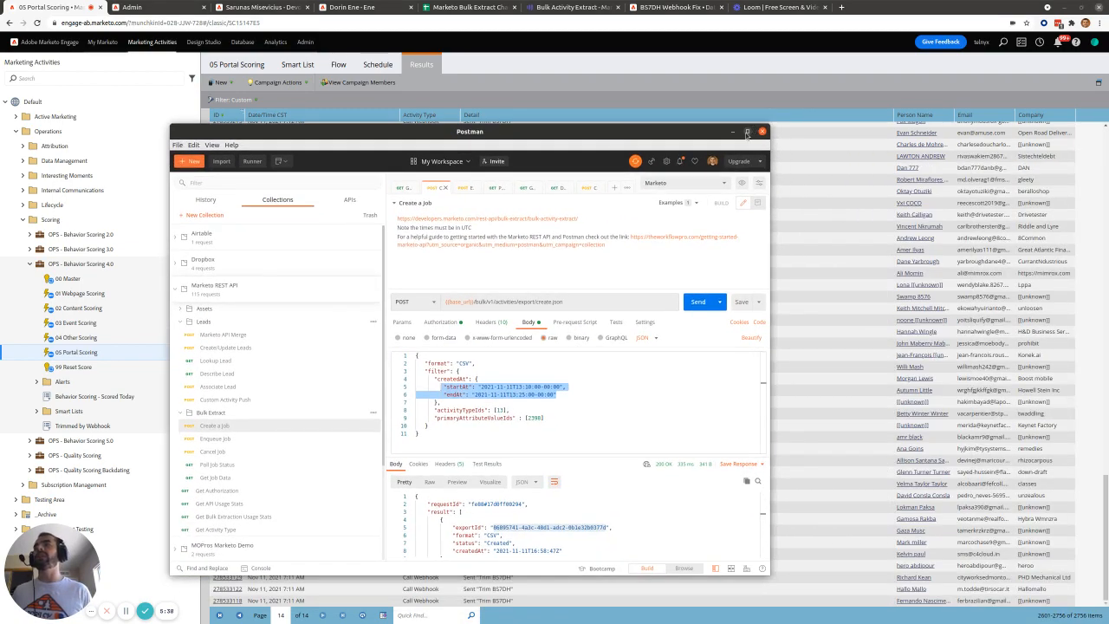
click(747, 132)
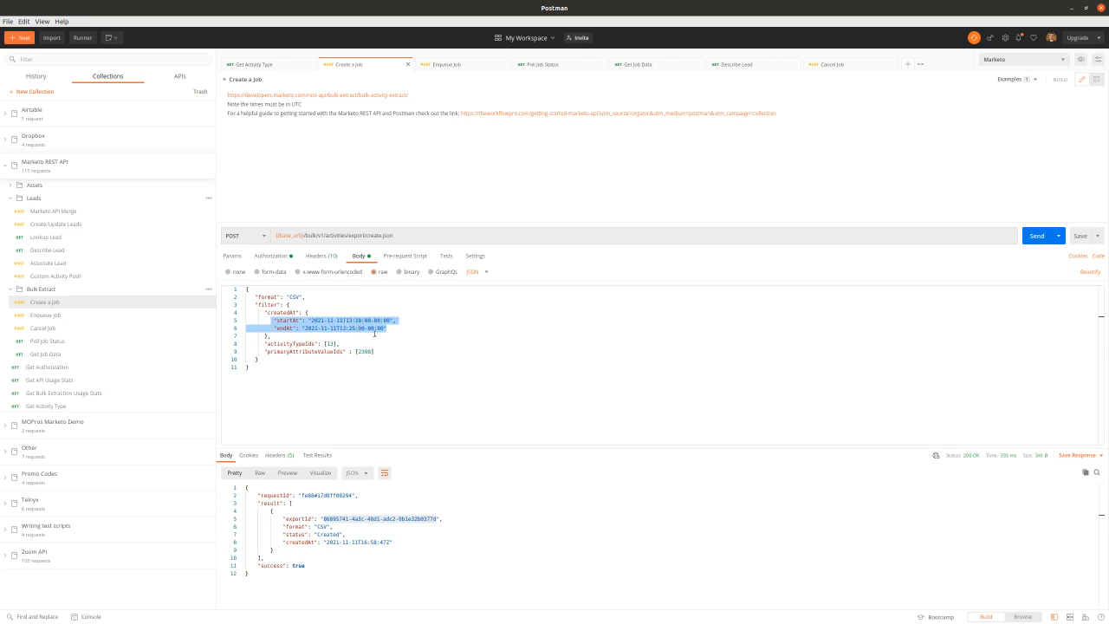
drag(398, 324, 244, 321)
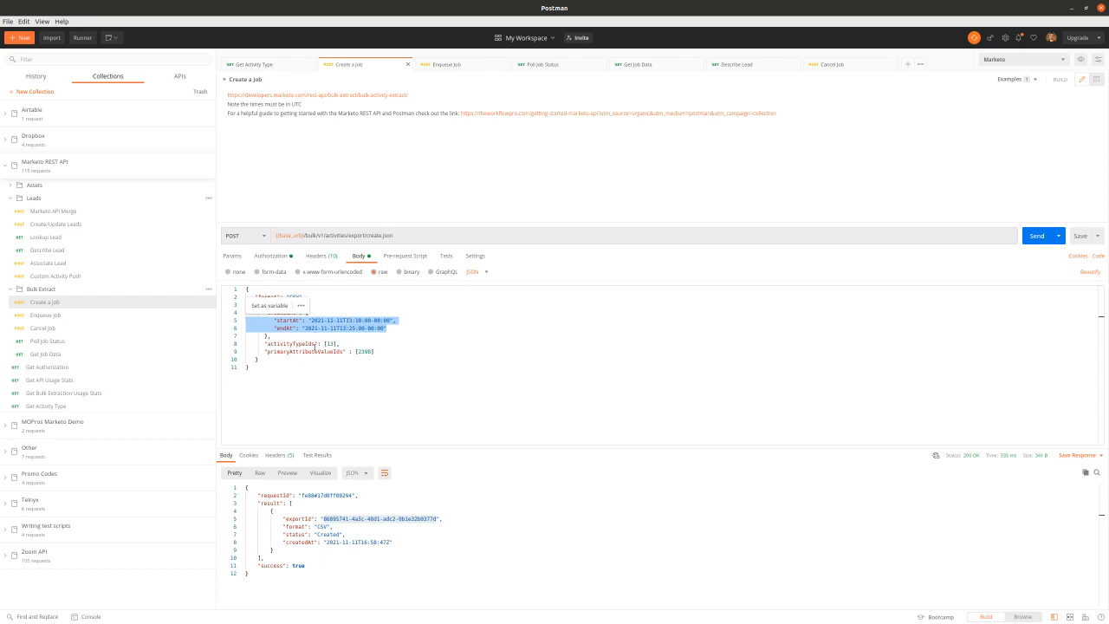
double_click(304, 344)
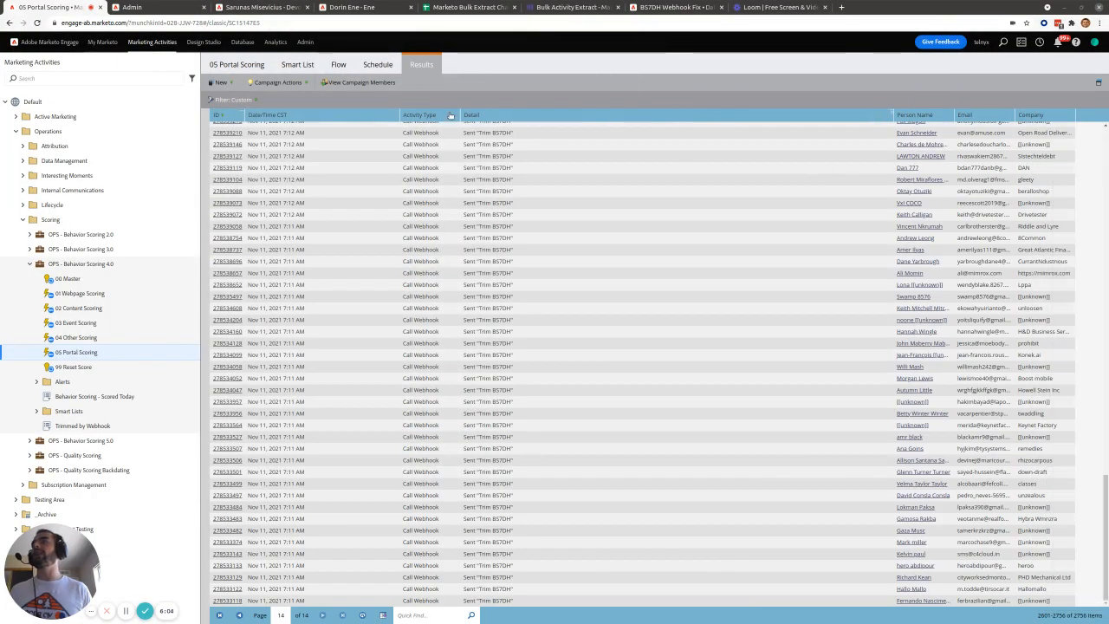
Return to the person's activity log in Marketo, then open the Trim BS7DH webhook and highlight its payload template
click(251, 7)
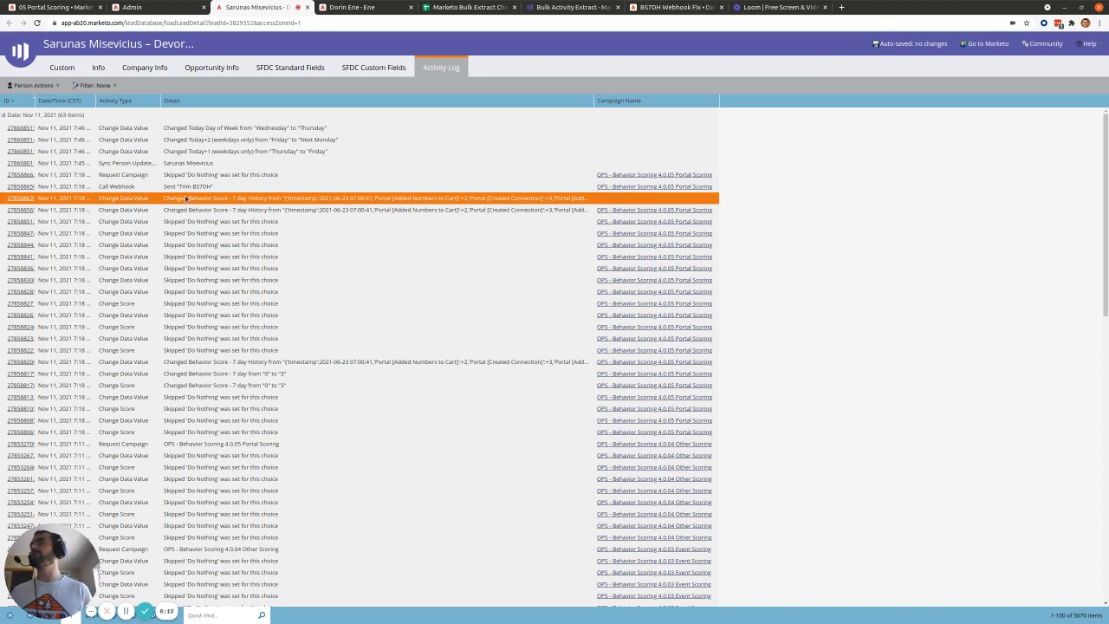
click(163, 9)
click(435, 247)
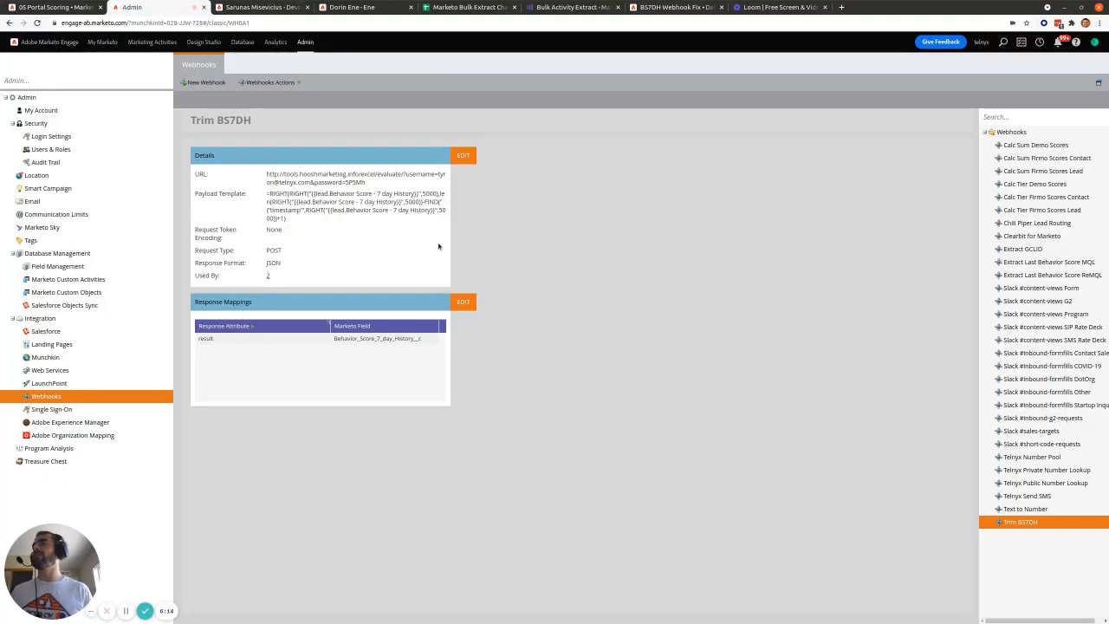
drag(268, 194, 299, 219)
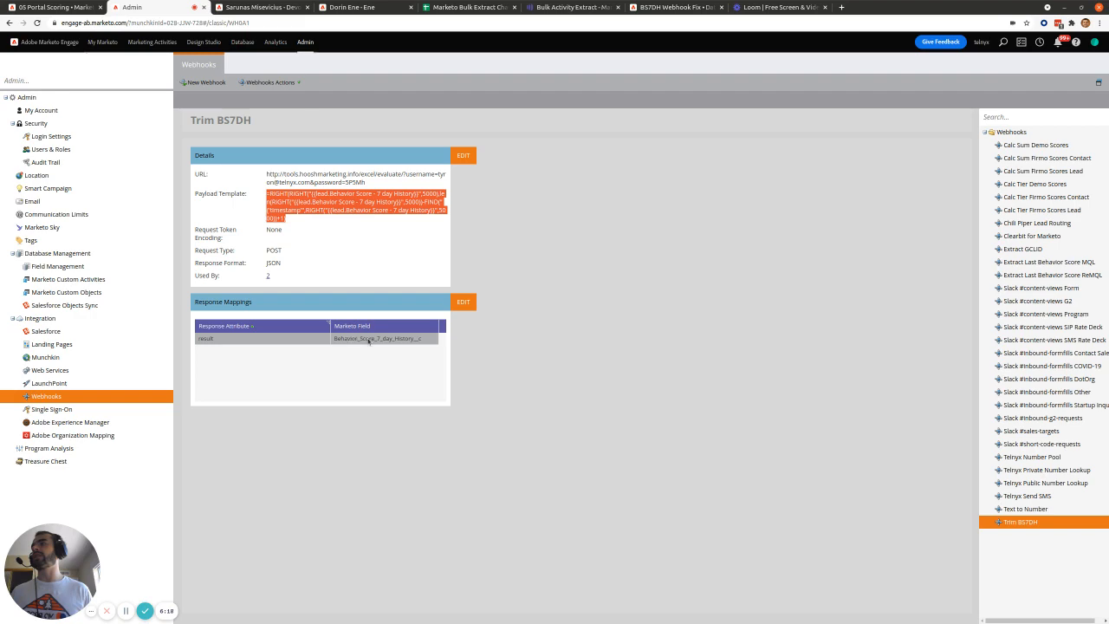
Reopen the details of the webhook's 7 day History change in the person's activity log, highlight the Reason, and close them
click(263, 7)
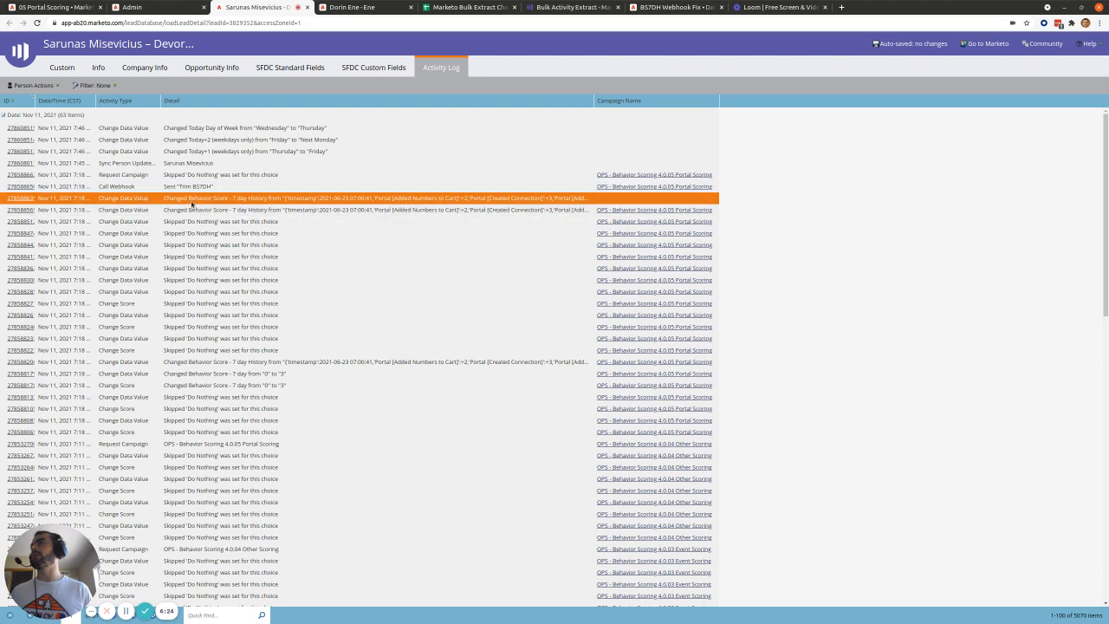
click(26, 199)
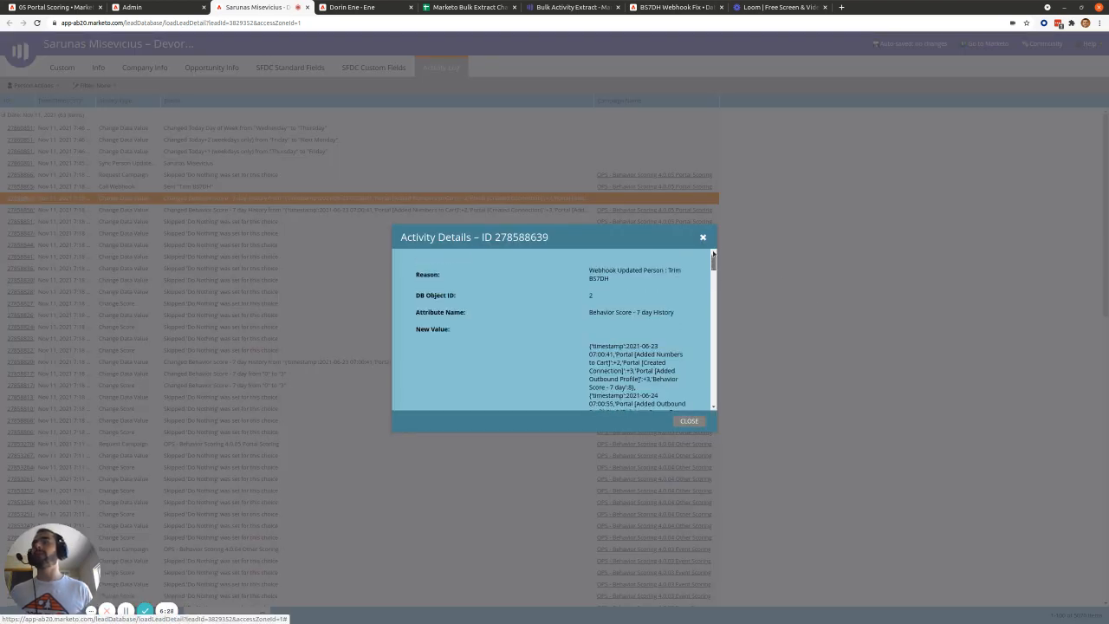
drag(414, 275, 444, 275)
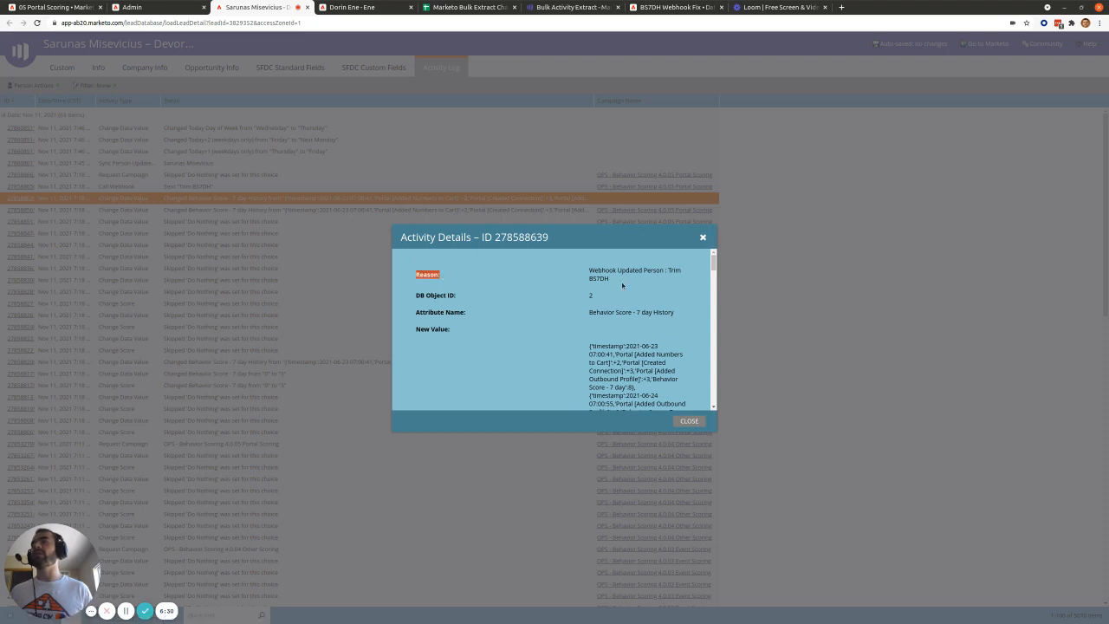
drag(622, 285, 608, 279)
click(689, 421)
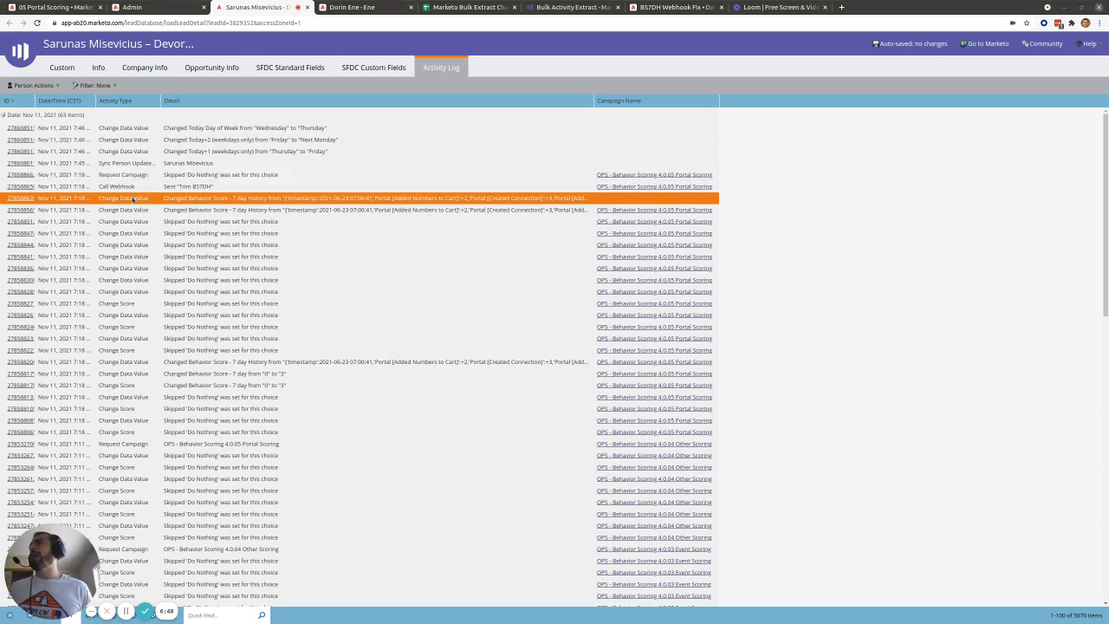
Switch to Postman, open the Get Activity Type request, and highlight its endpoint and the Change Data Value id in the response
drag(1108, 136, 372, 103)
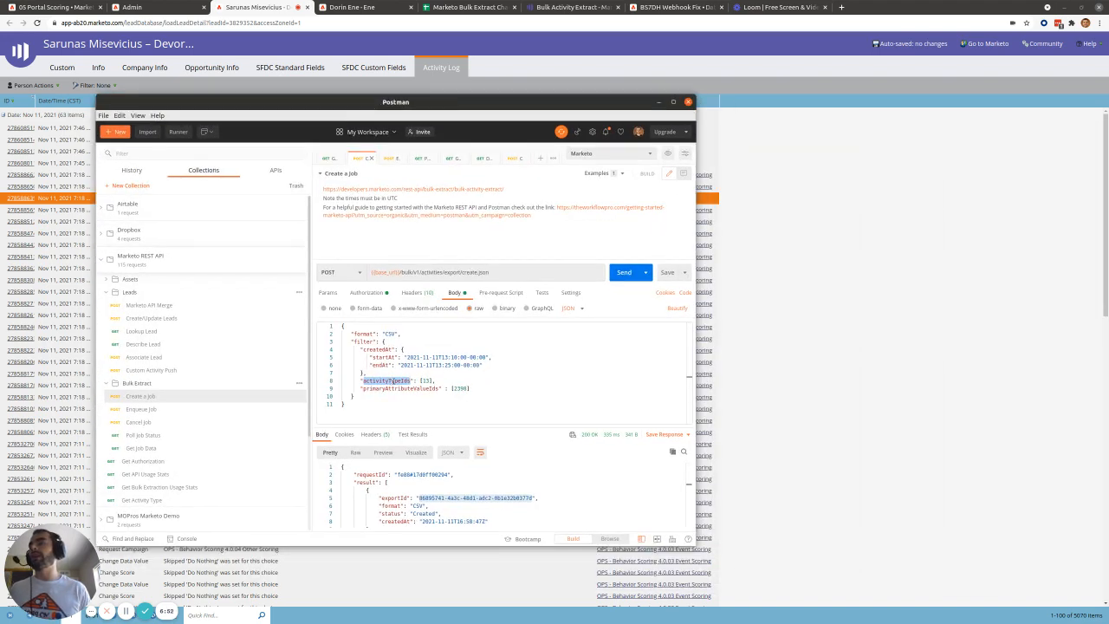
scroll(230, 374, down, 1)
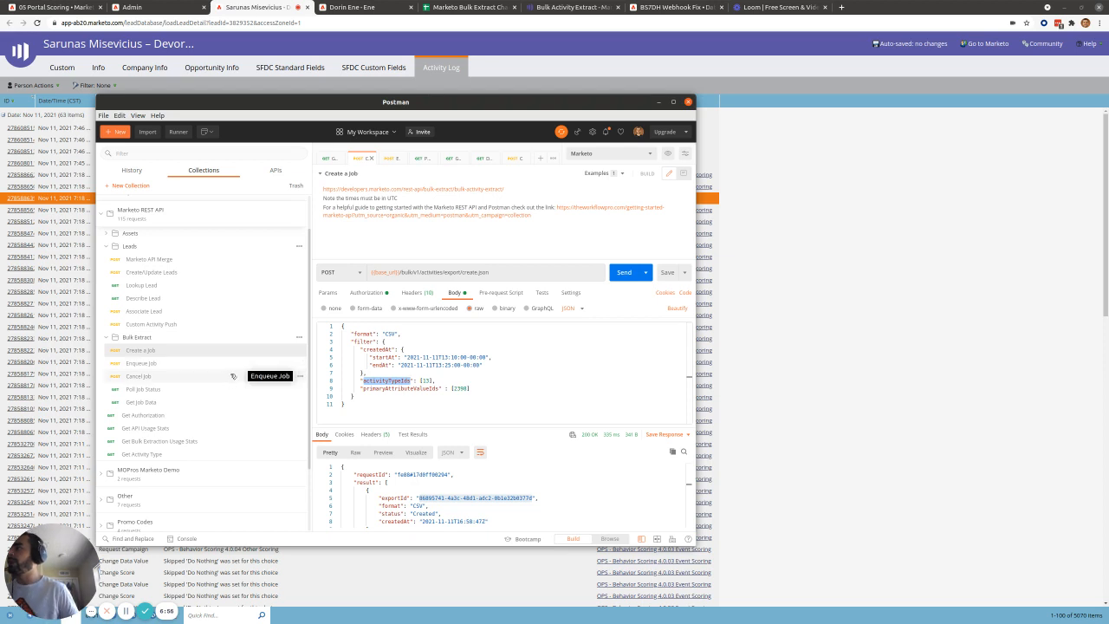
click(172, 455)
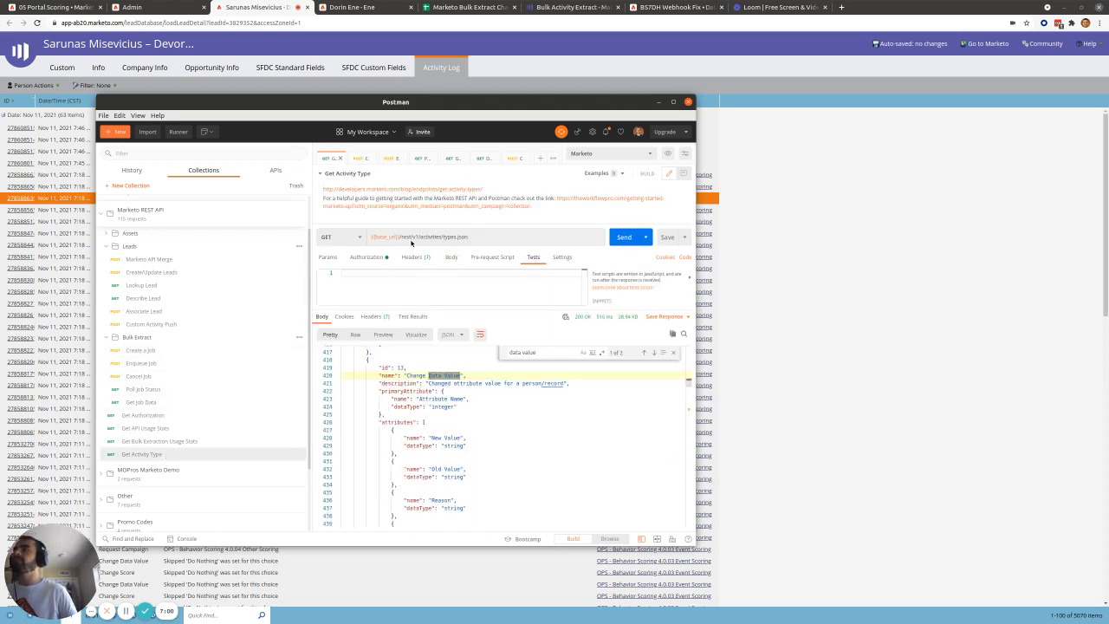
drag(470, 237, 396, 237)
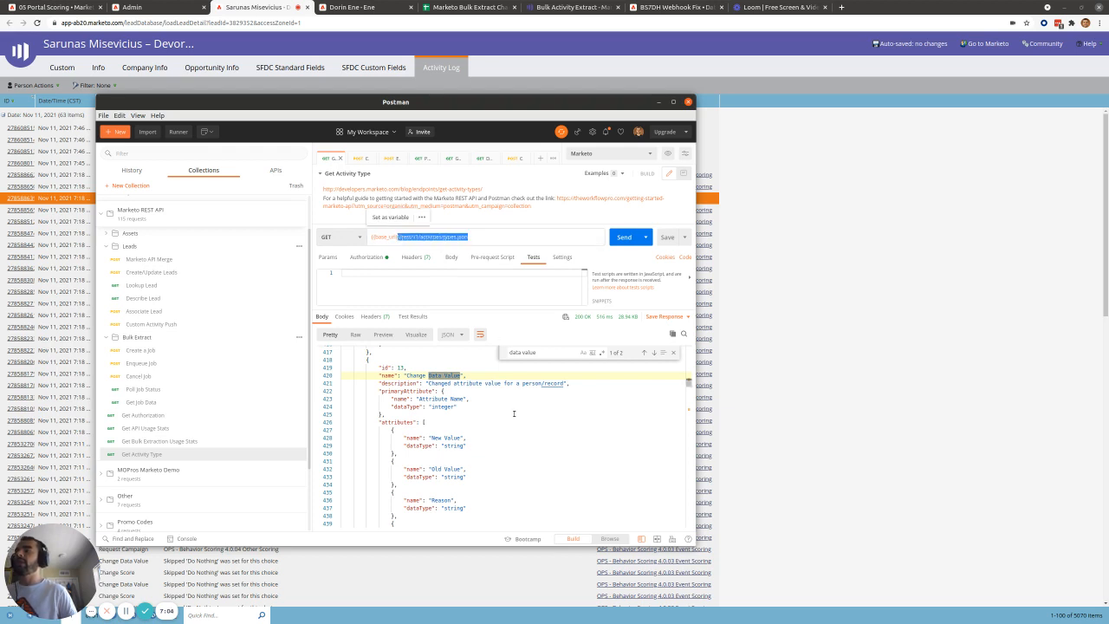
click(542, 352)
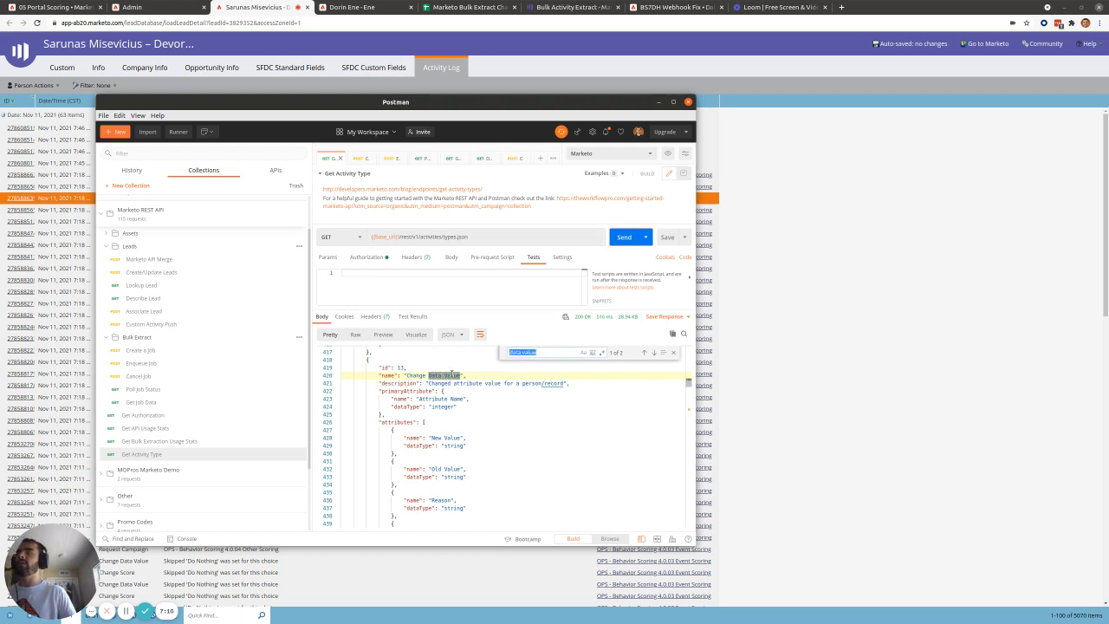
double_click(400, 367)
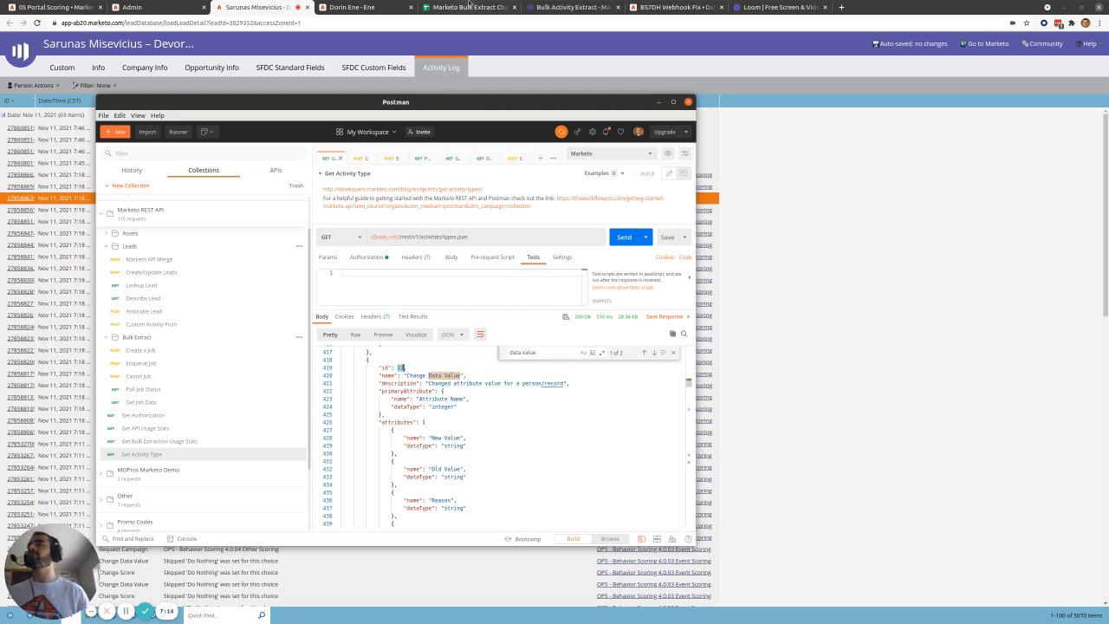
Go to the Creating a Job section of the Bulk Activity Extract documentation and highlight the request endpoint and filter body
click(567, 7)
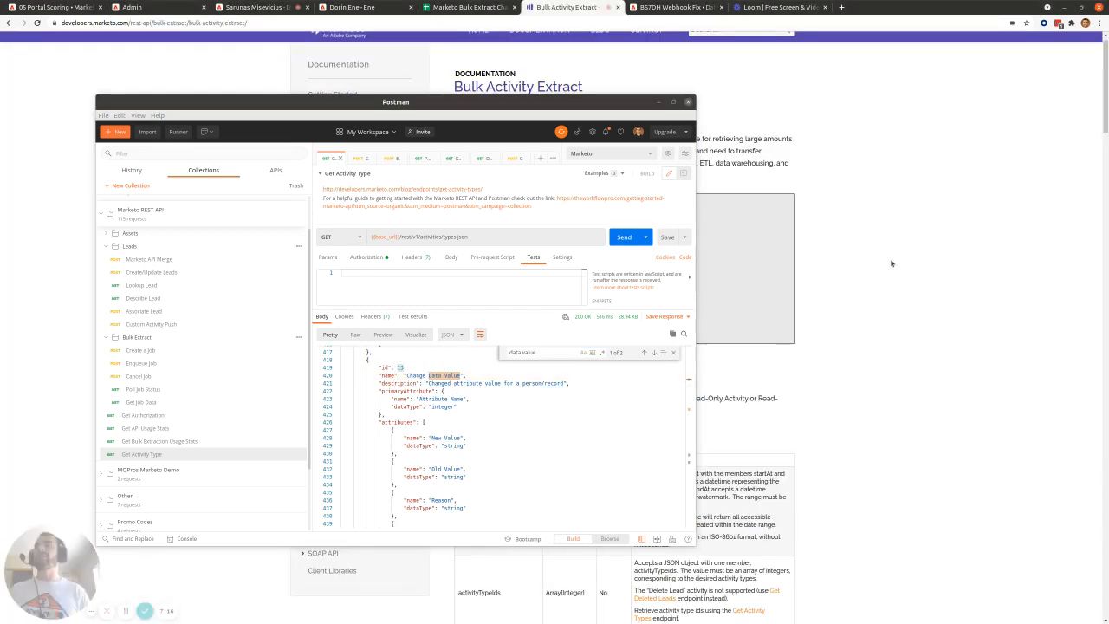
click(758, 137)
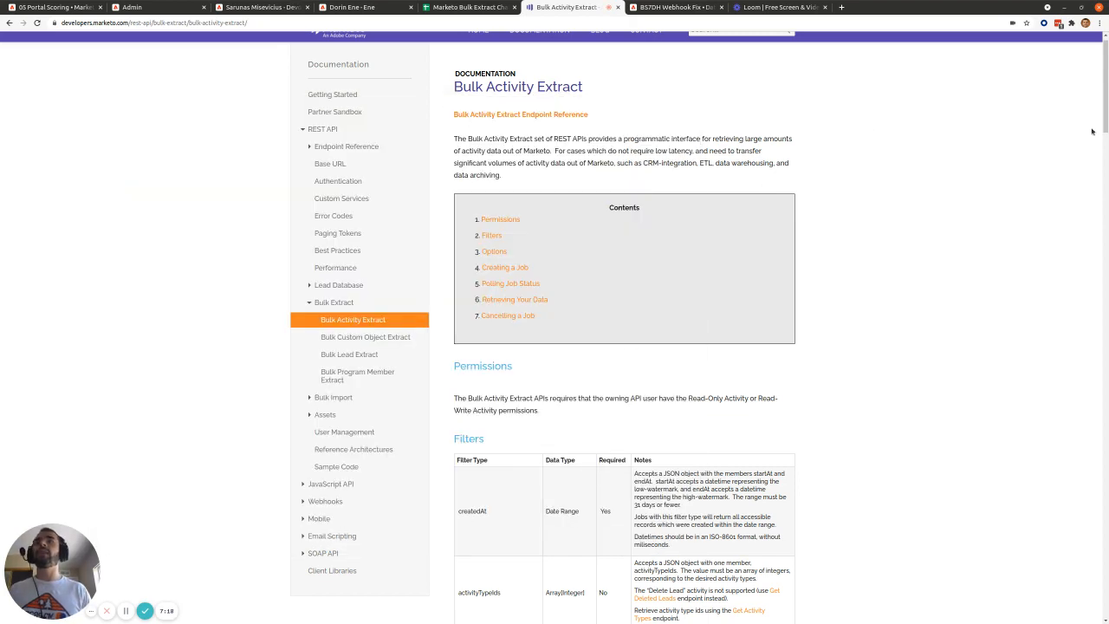
drag(1103, 124, 1104, 140)
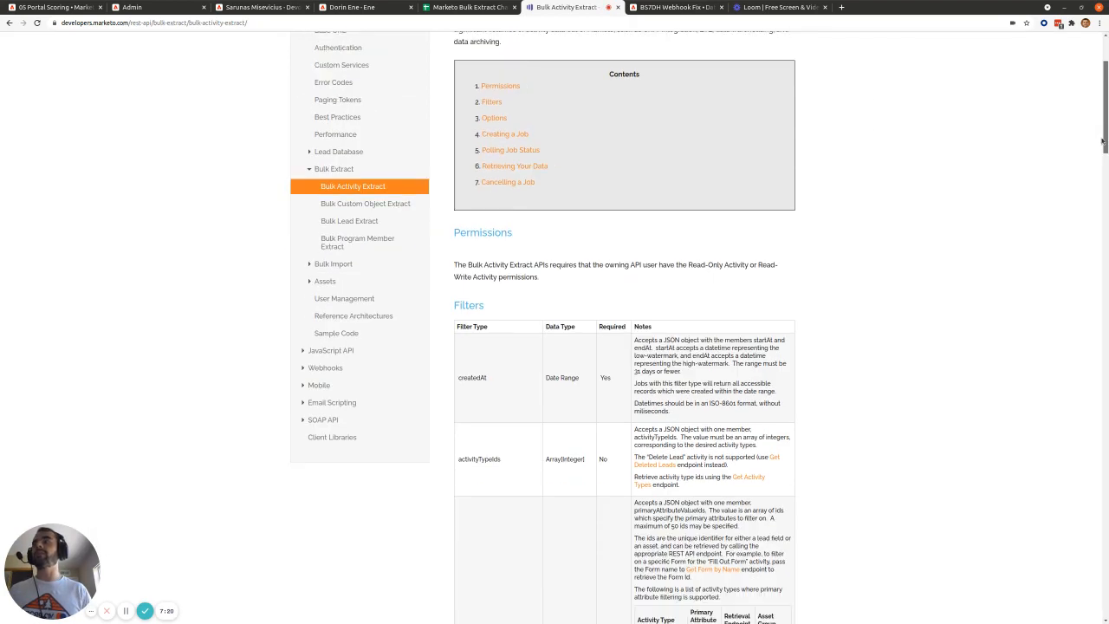
click(501, 134)
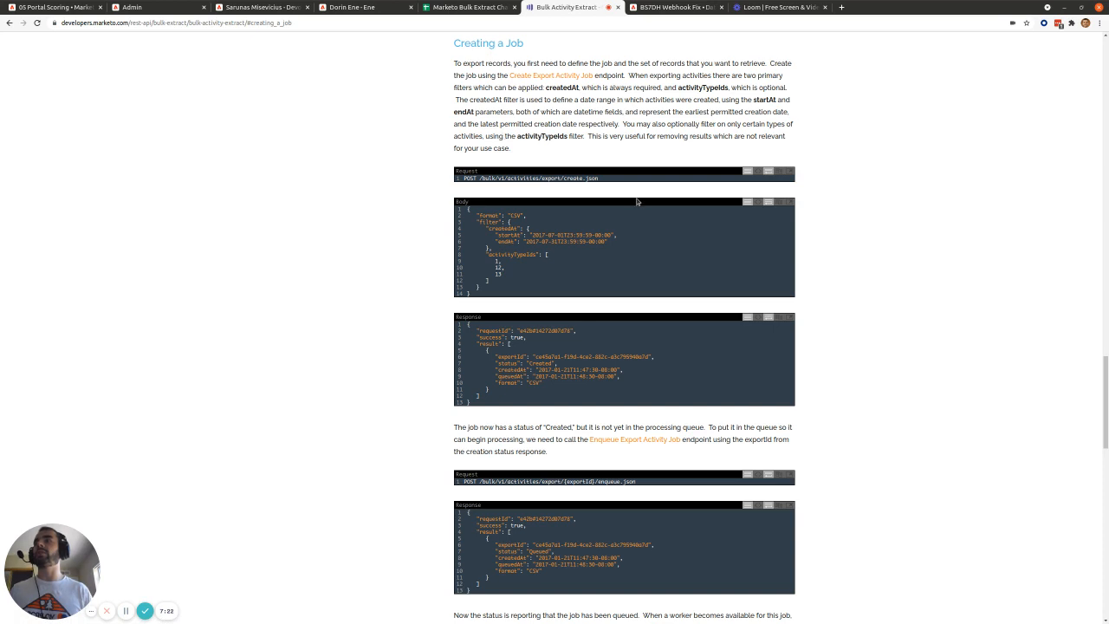
drag(599, 178, 478, 174)
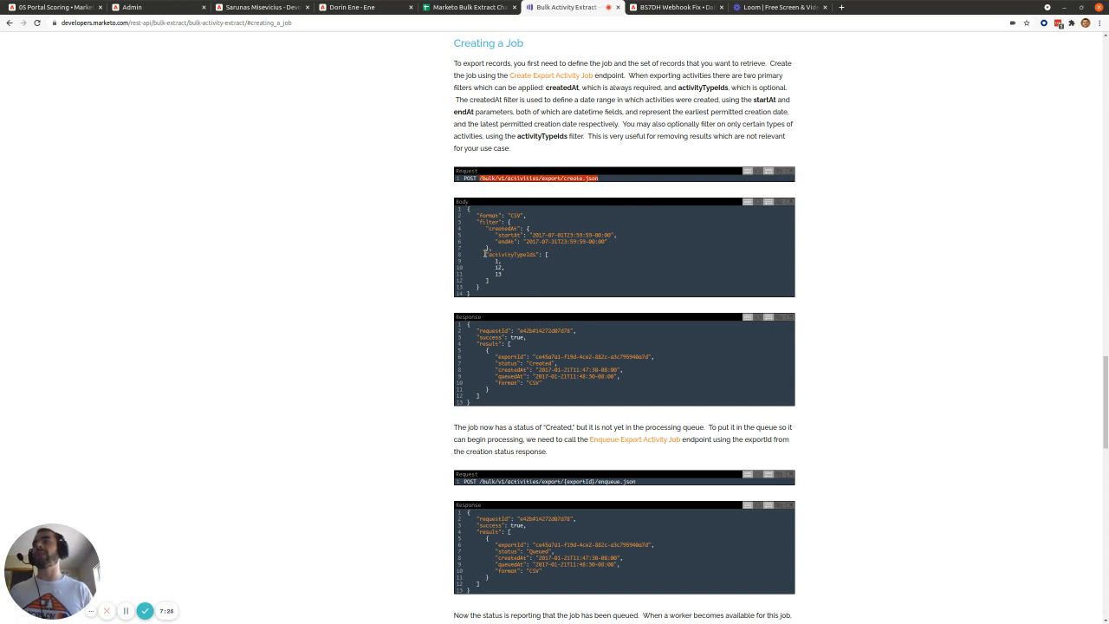
drag(476, 221, 493, 260)
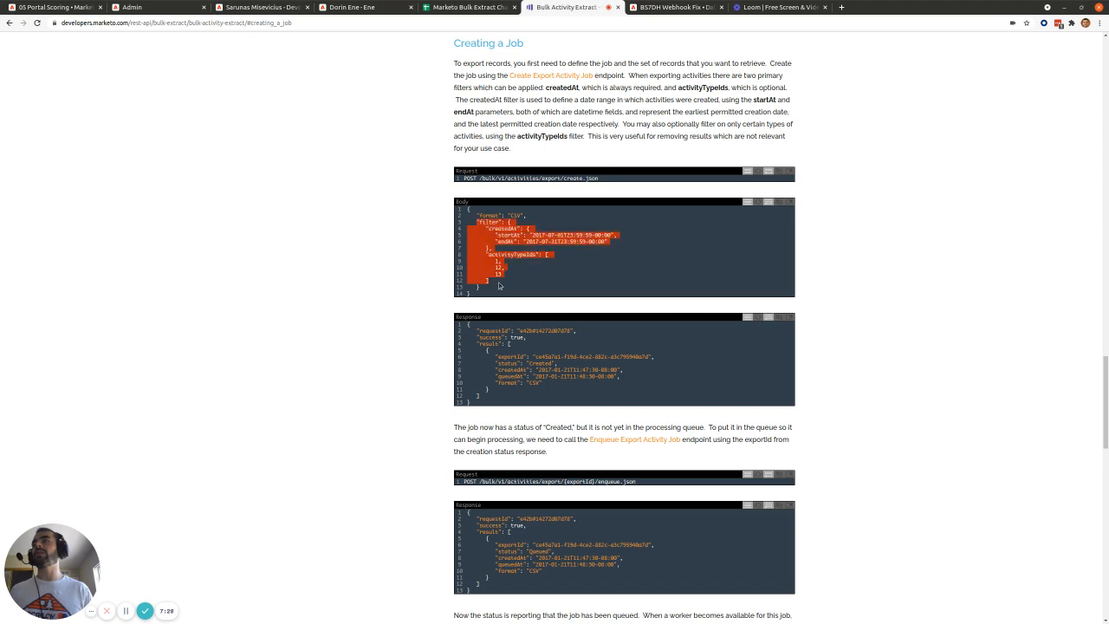
From the activityTypeIds row of the documentation's Filters table, open the Get Activity Types endpoint reference in a new tab and view it
drag(1104, 406, 1097, 175)
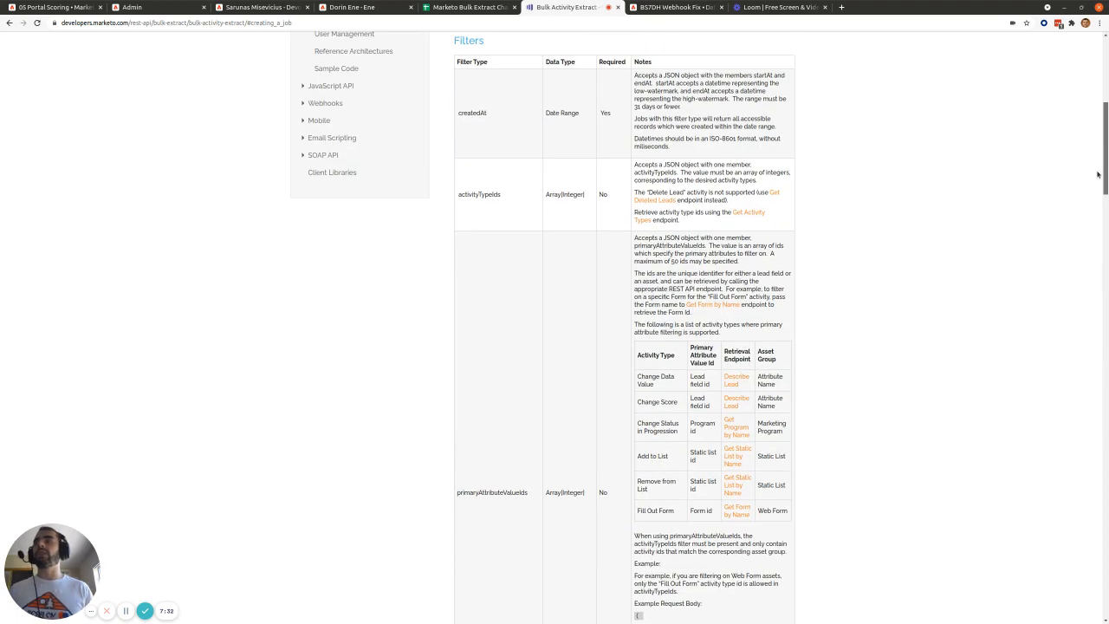
right_click(744, 215)
click(764, 222)
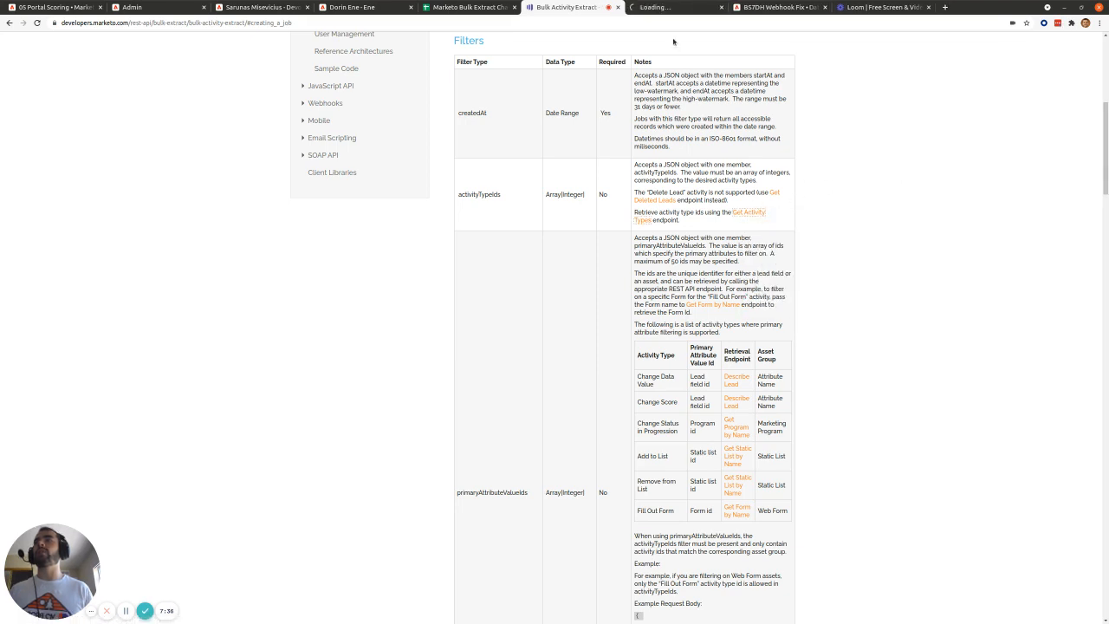
click(681, 10)
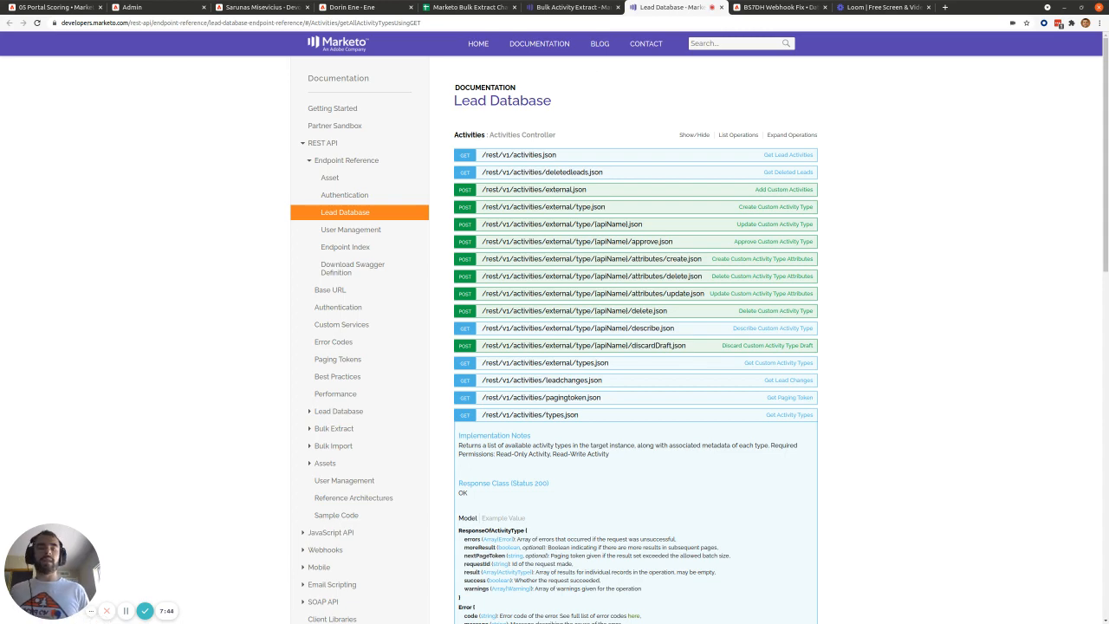
Switch to Postman, open the Create a Job request, and highlight the activityTypeIds value and primaryAttributeValueIds filter in its body
key(alt+Tab)
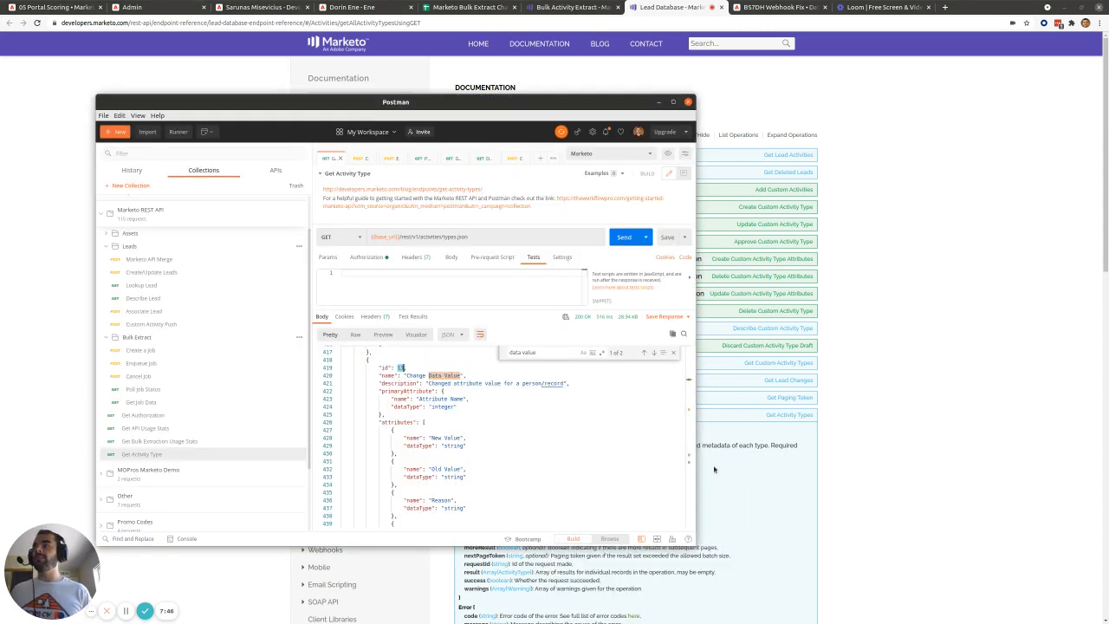
drag(598, 109, 664, 70)
click(236, 317)
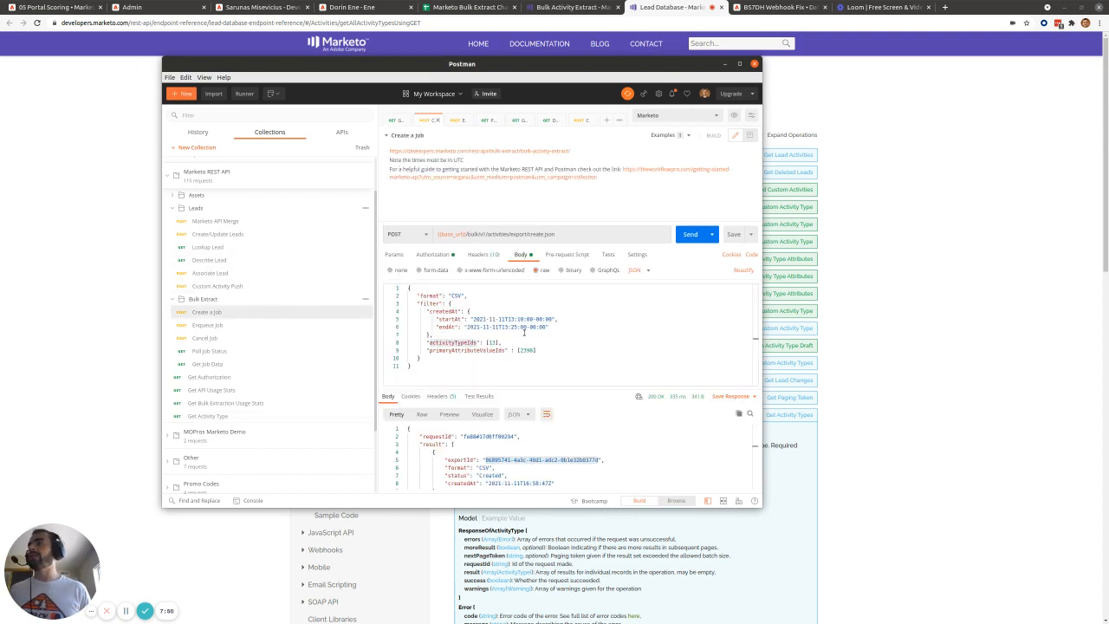
double_click(492, 343)
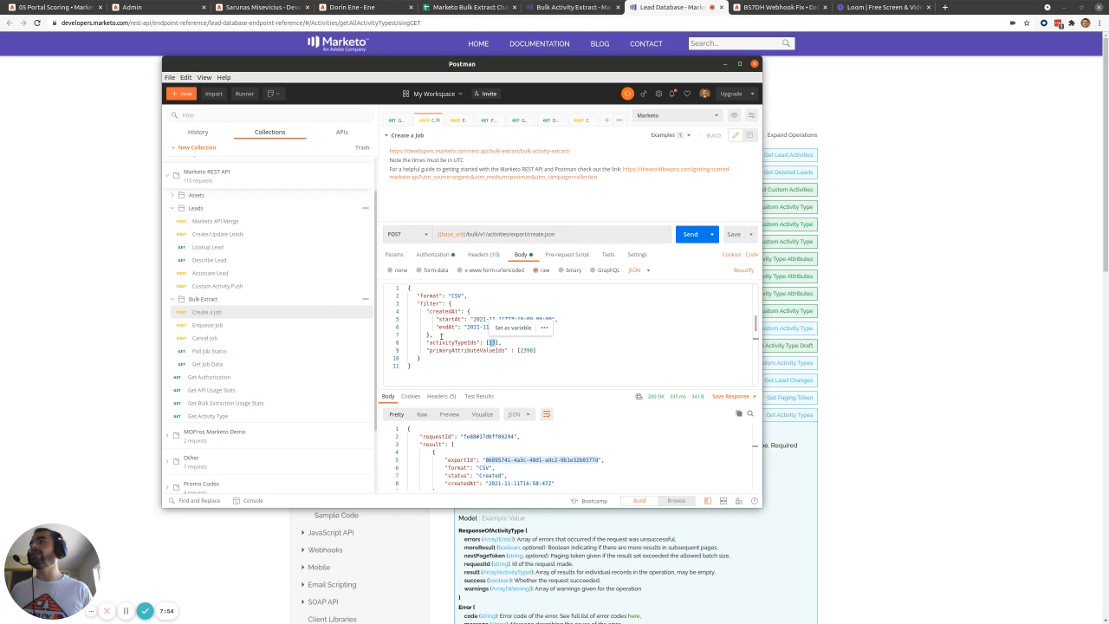
click(465, 349)
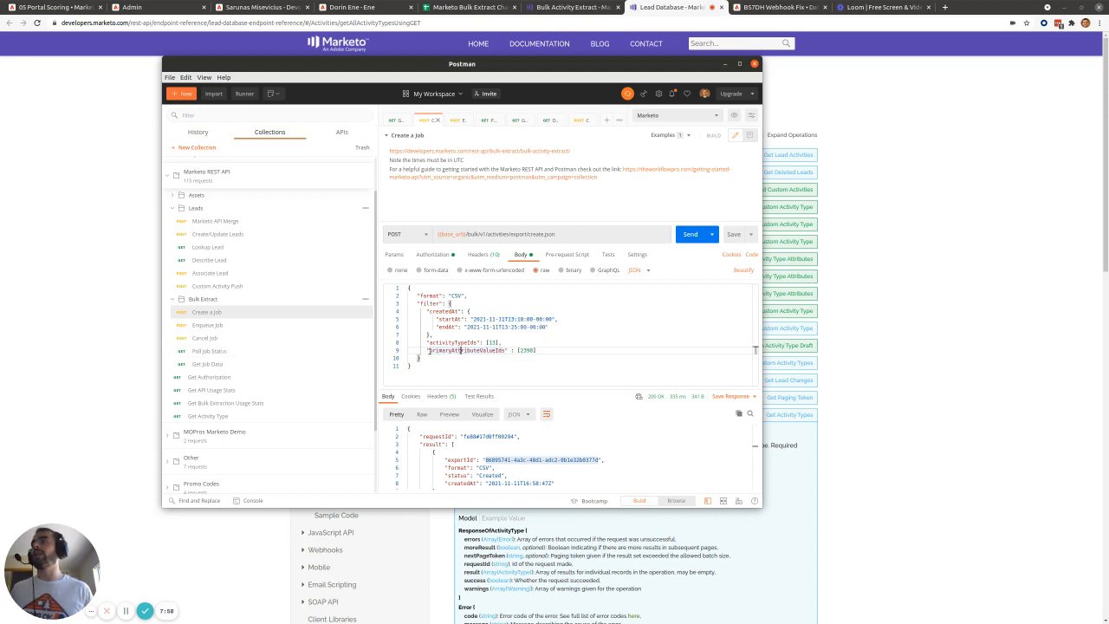
double_click(430, 350)
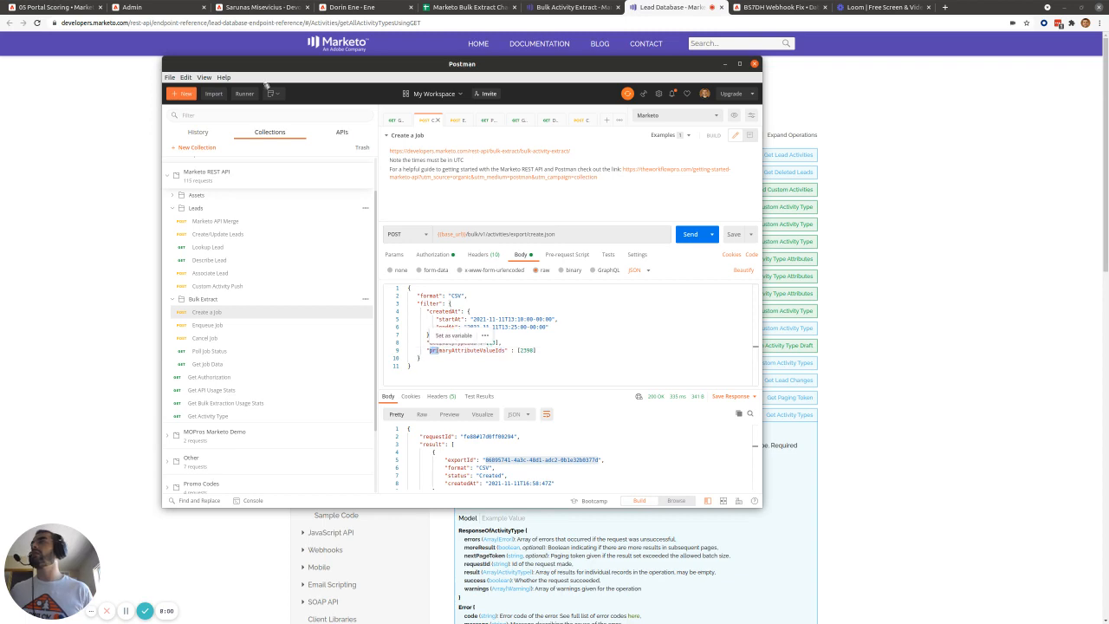
Bring up the person's activity log behind Postman and move the Postman window to view the Behavior Score - 7 day History change
click(273, 8)
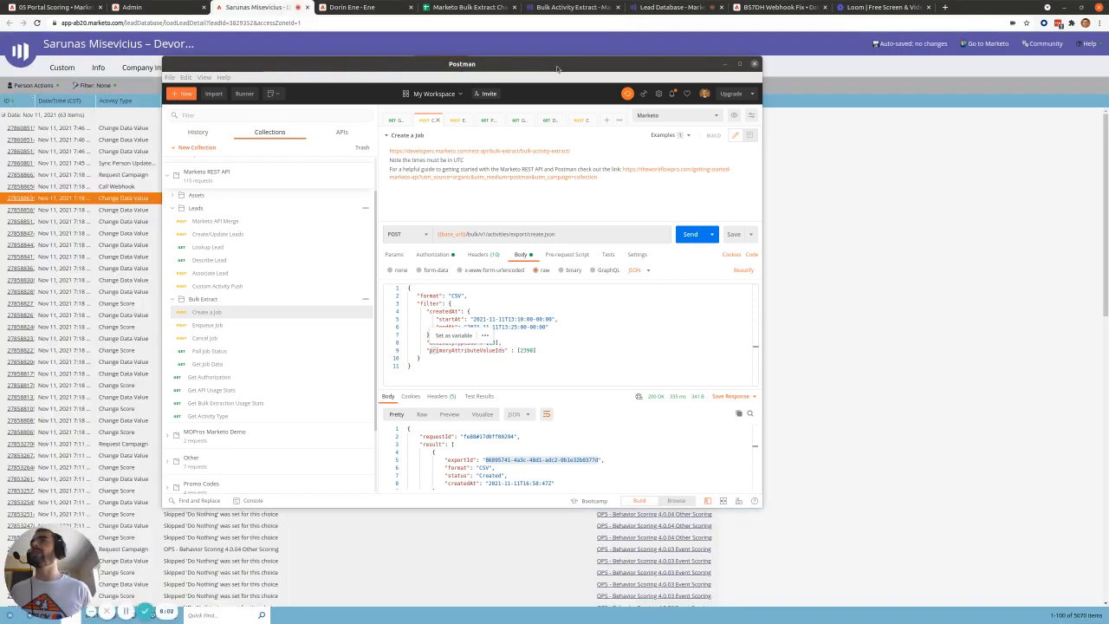
drag(559, 66, 718, 375)
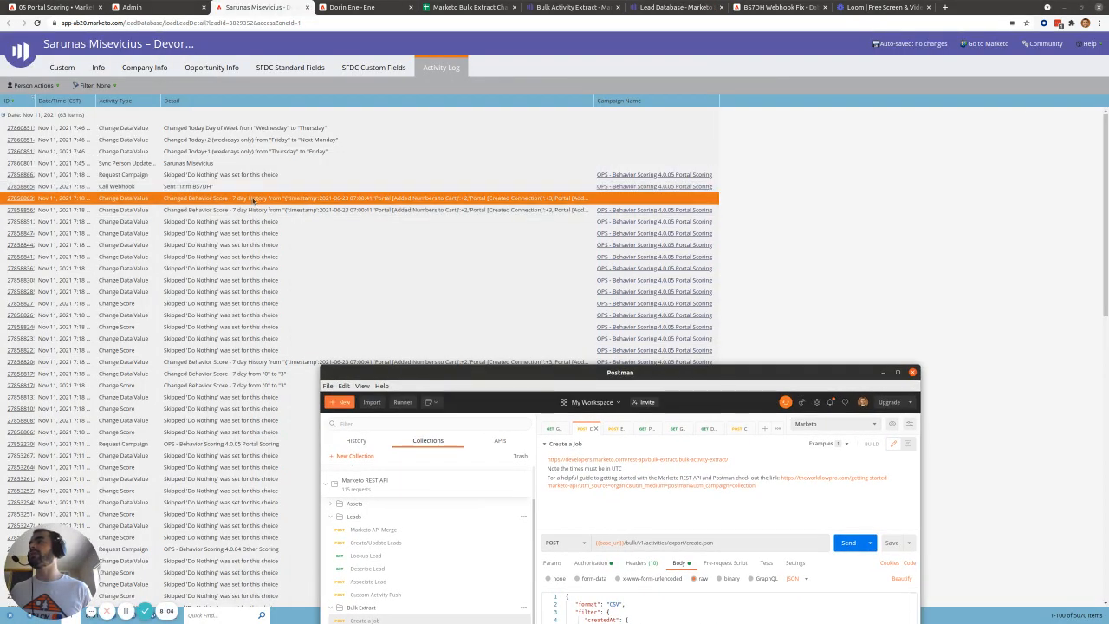
drag(554, 372, 577, 150)
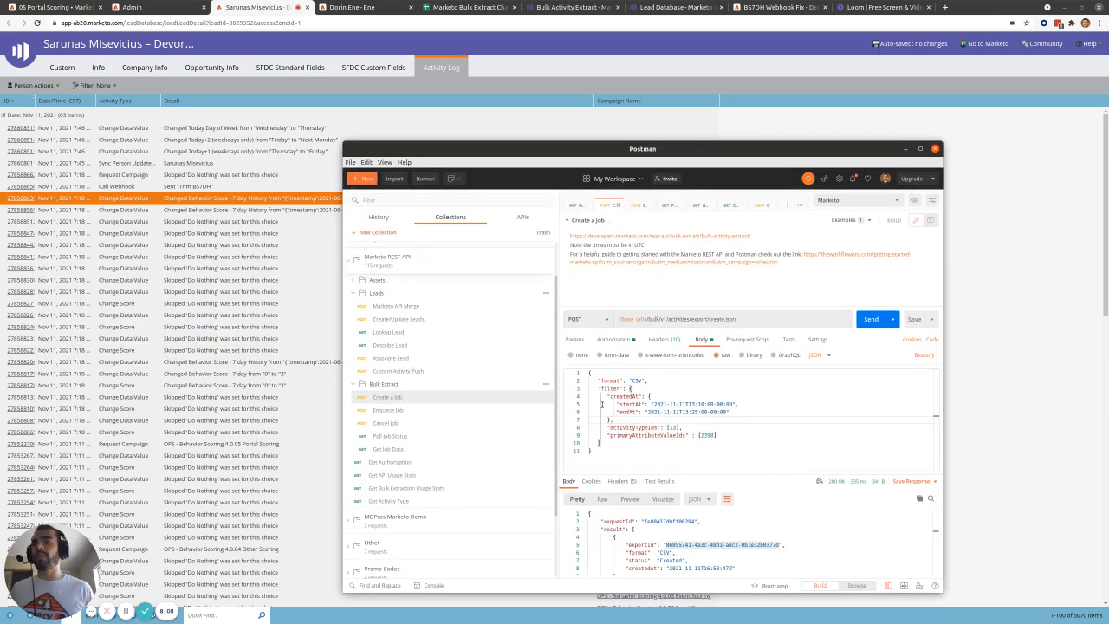
Highlight the createdAt, activityTypeIds, and primaryAttributeValueIds filters one by one in the Create a Job request body
drag(607, 396, 616, 419)
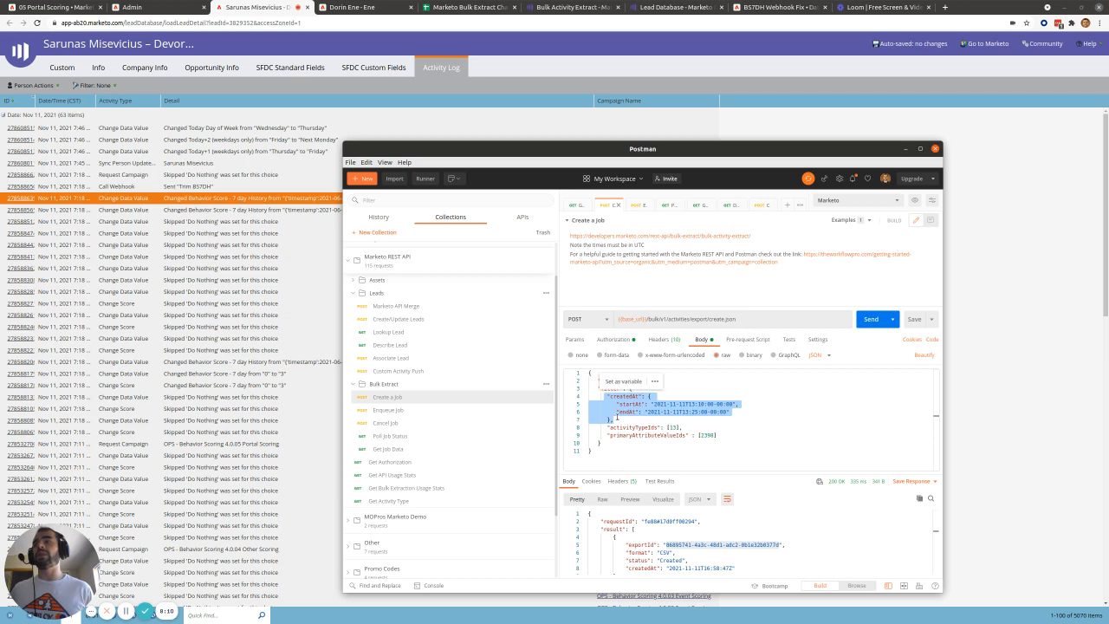
click(609, 428)
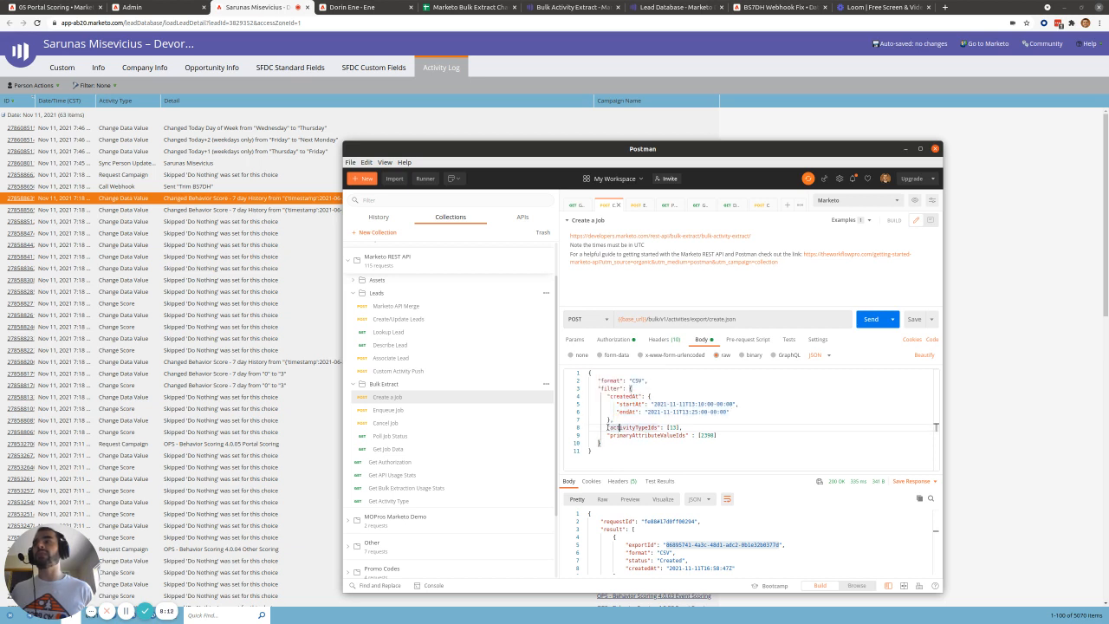
drag(607, 427, 684, 428)
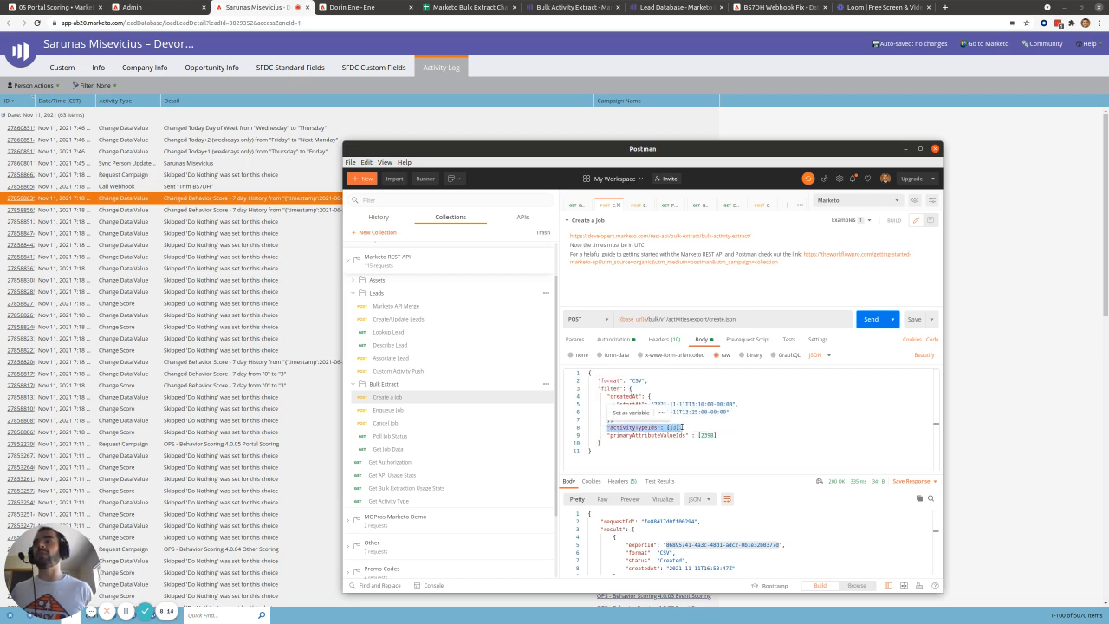
double_click(636, 435)
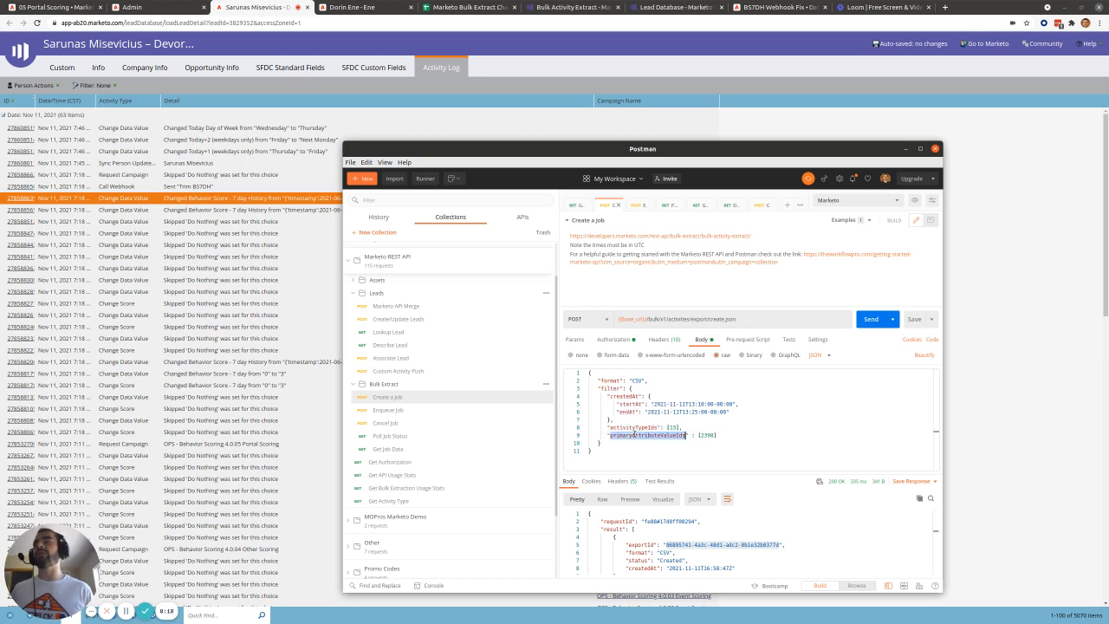
click(739, 419)
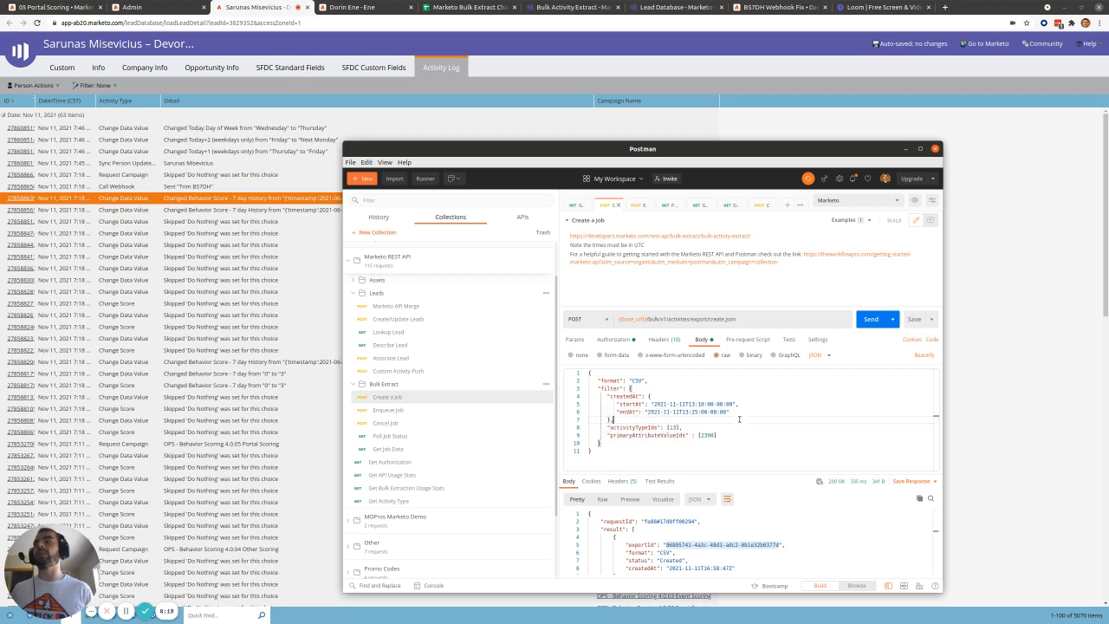
double_click(707, 435)
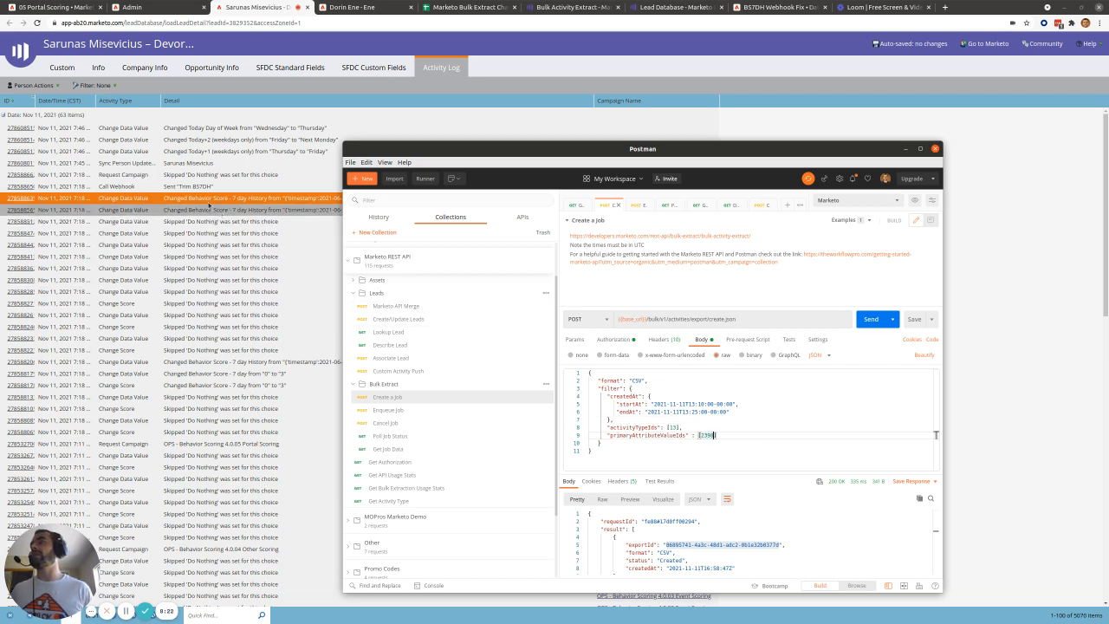
click(712, 412)
click(654, 427)
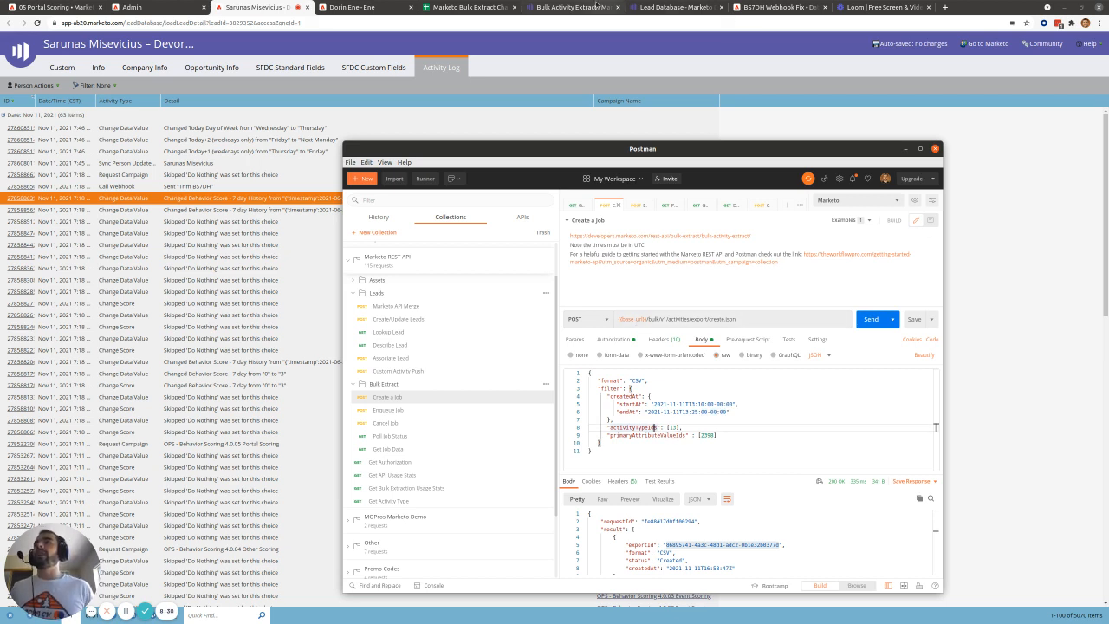
From the Change Data Value row of the documentation's primaryAttributeValueIds filter, open the Describe Lead endpoint reference in a new tab and view it
click(596, 6)
click(905, 149)
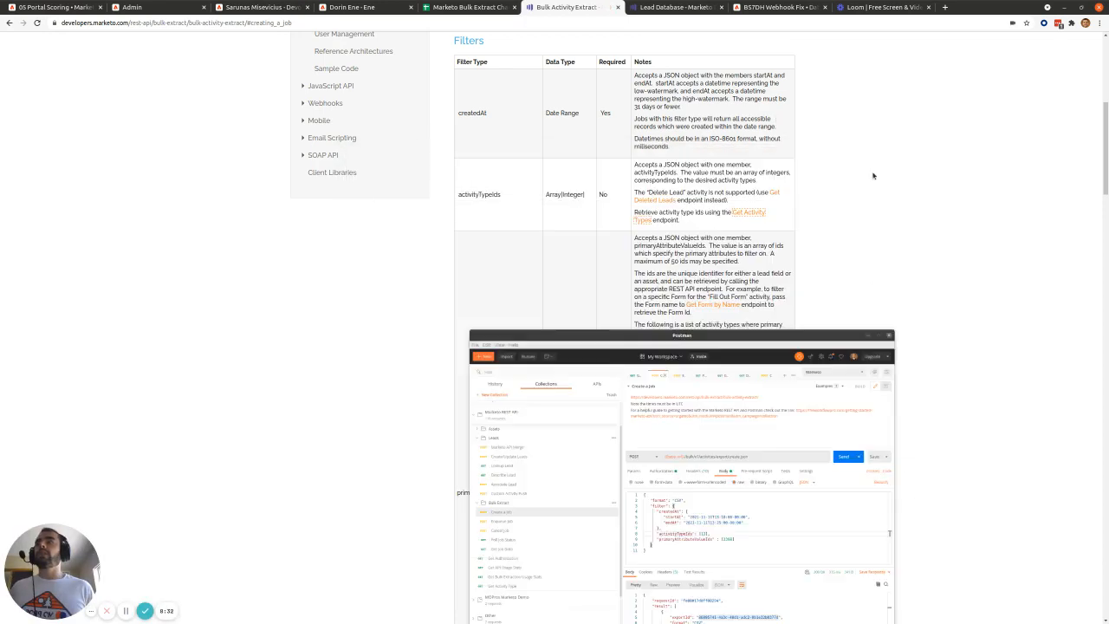
scroll(830, 267, down, 4)
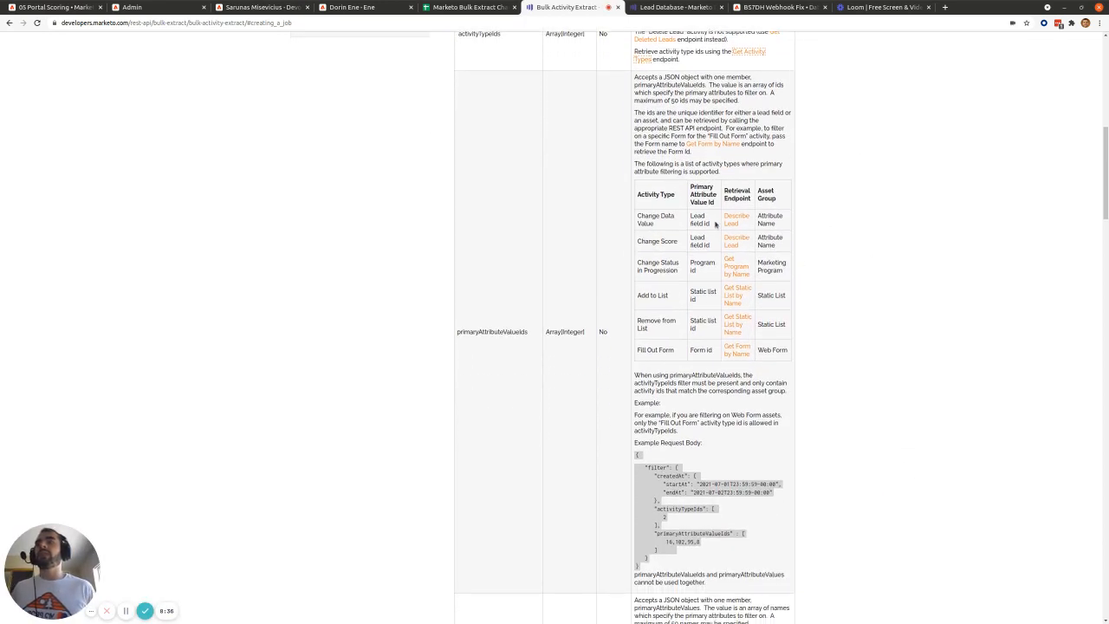
mouse_move(716, 225)
mouse_down()
mouse_move(688, 219)
mouse_move(717, 224)
mouse_up()
right_click(728, 224)
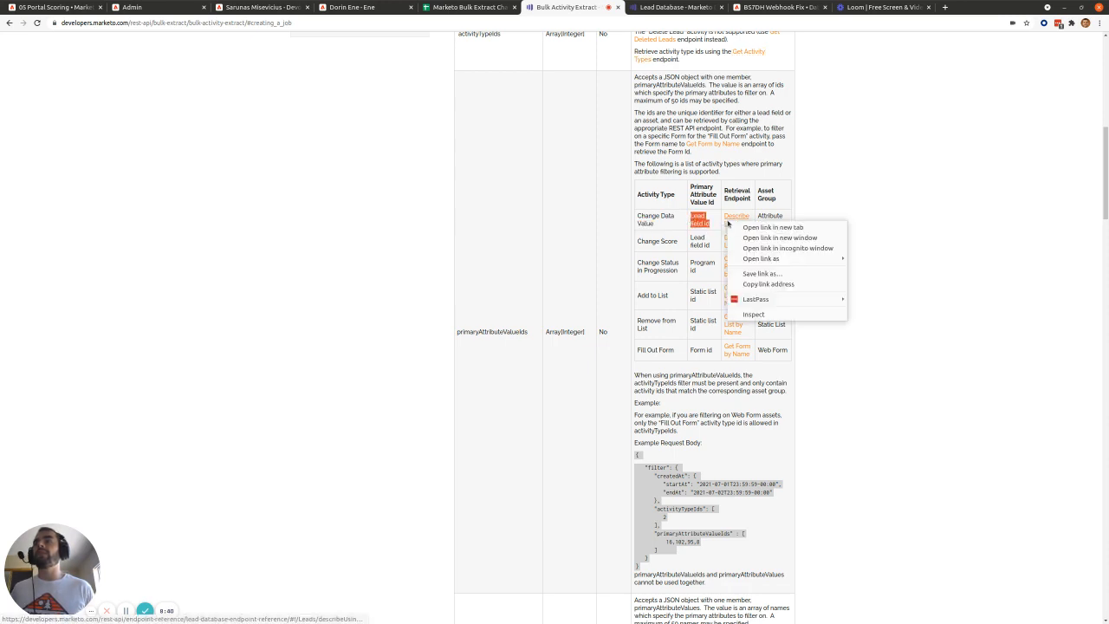
click(738, 228)
click(658, 7)
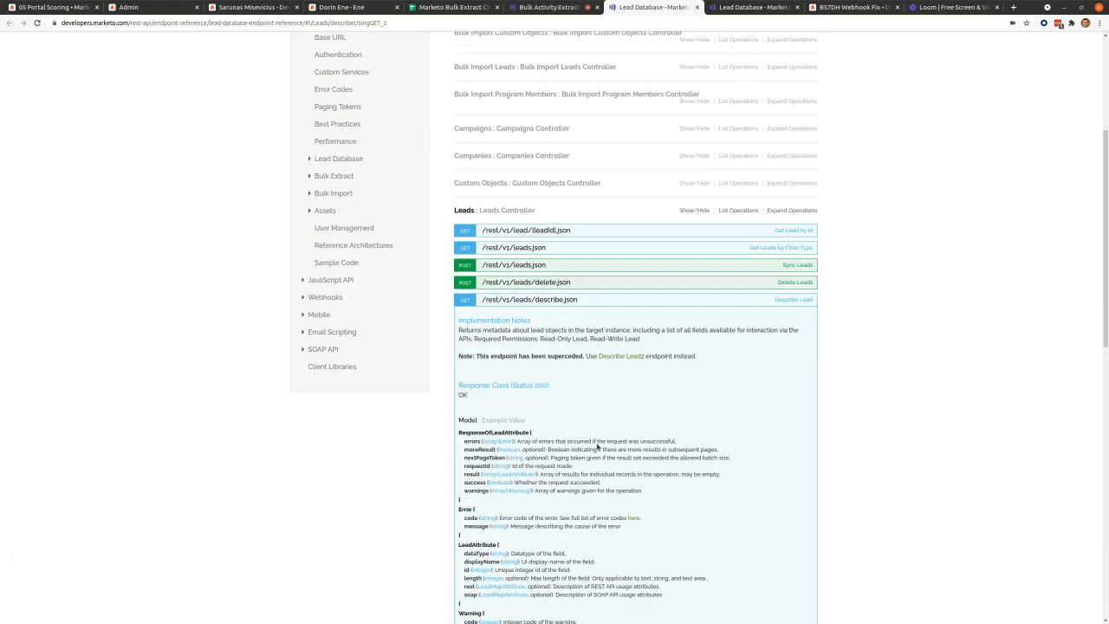
Switch to Postman, open the Describe Lead request, and examine the id of the Behavior Score - 7 day History field in the response
key(alt+Tab)
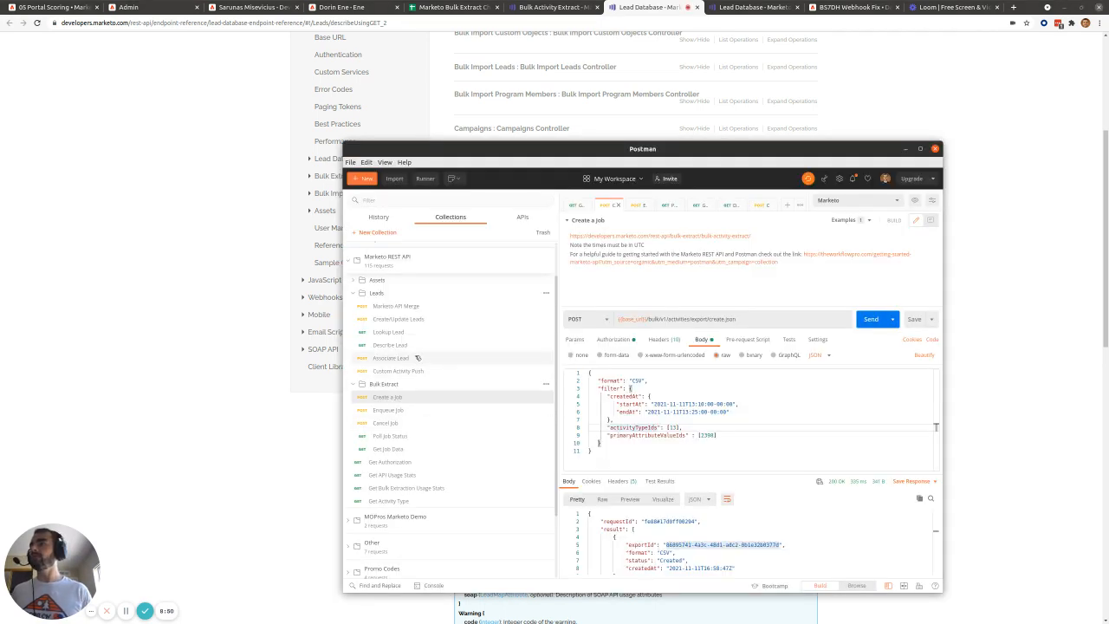
click(416, 345)
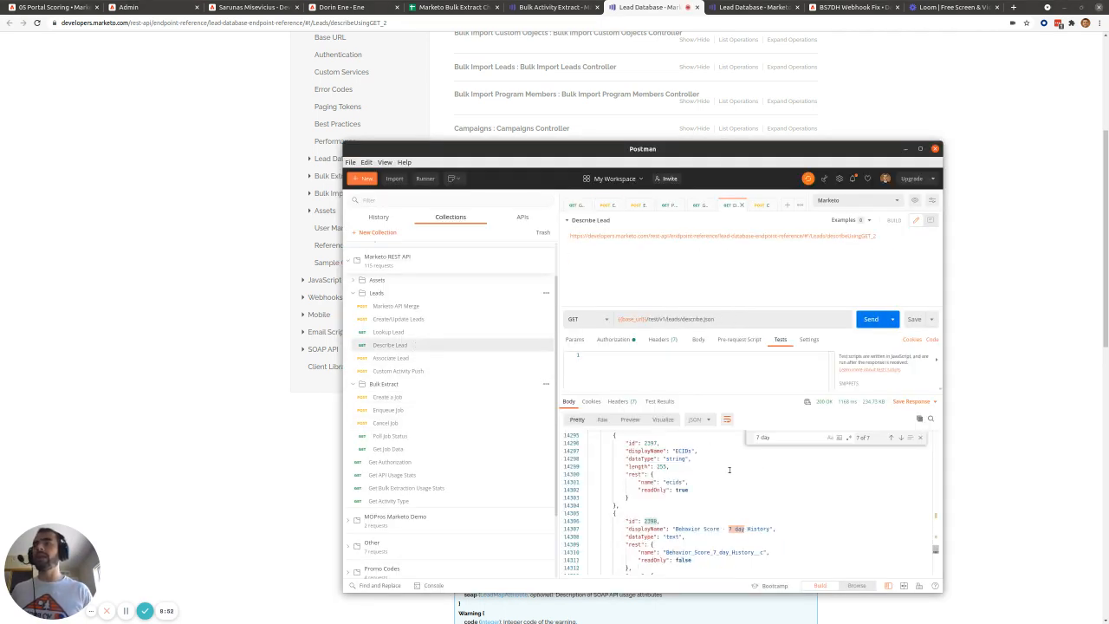
scroll(745, 474, up, 2)
scroll(722, 482, down, 2)
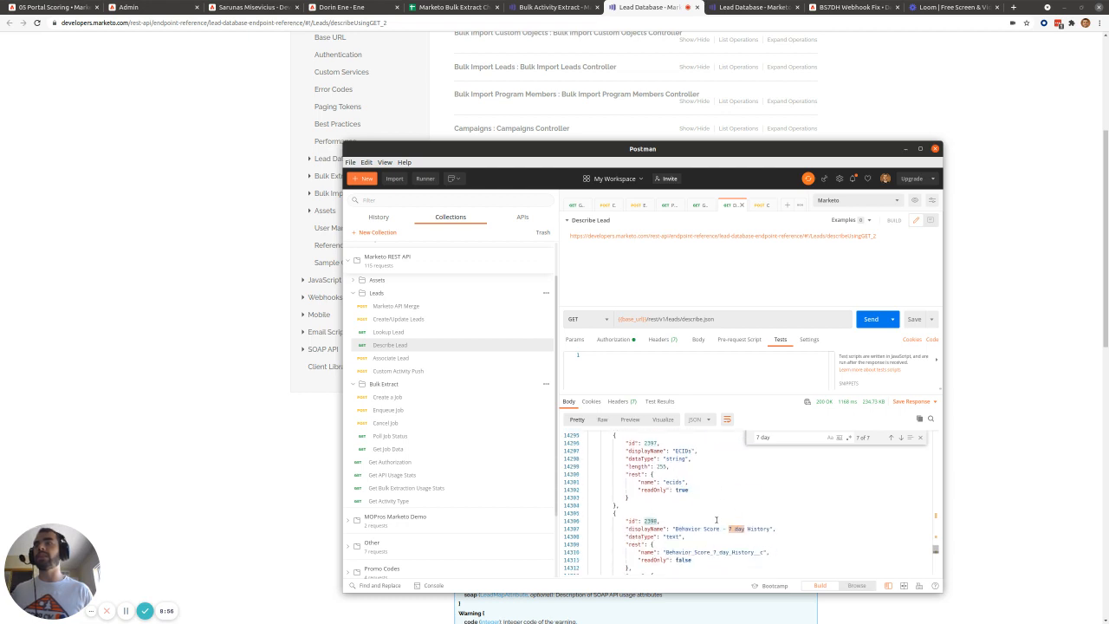
scroll(717, 520, down, 2)
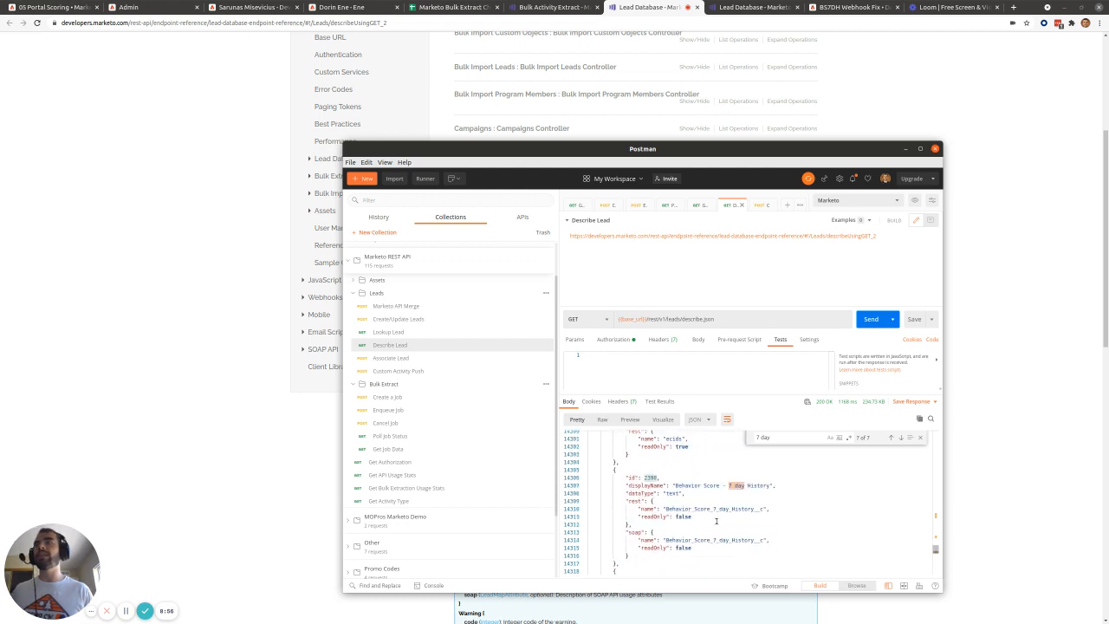
double_click(779, 437)
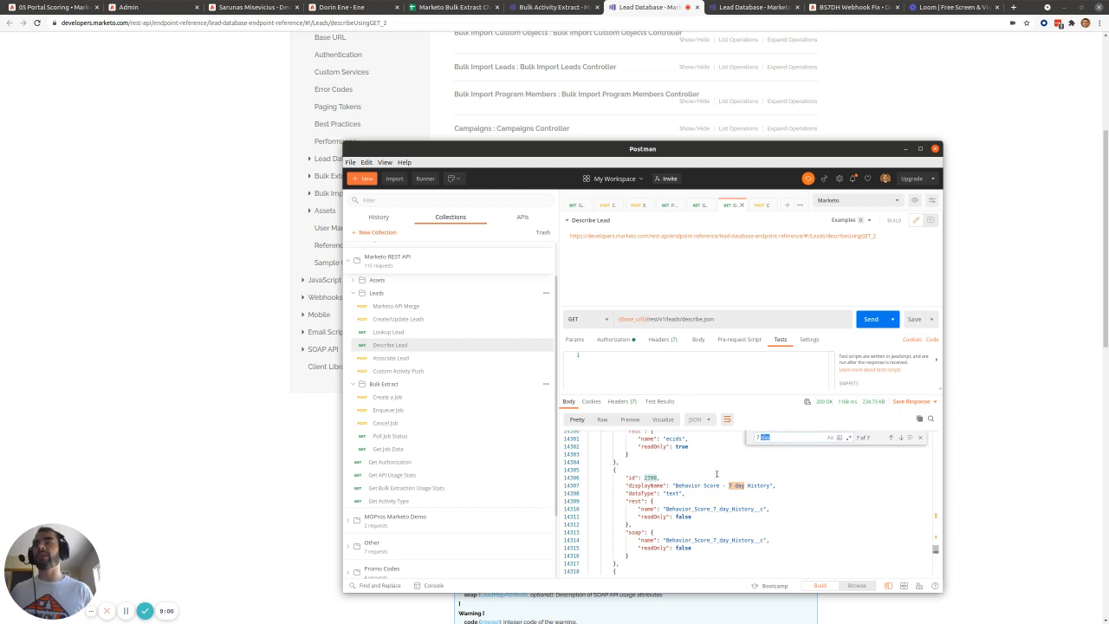
click(645, 478)
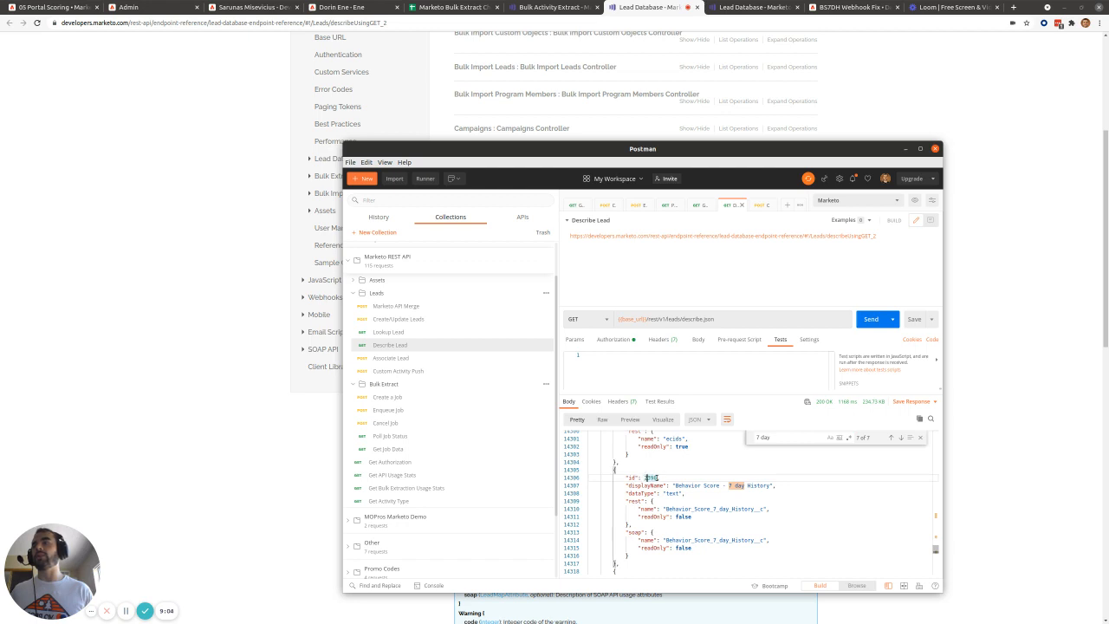
click(906, 149)
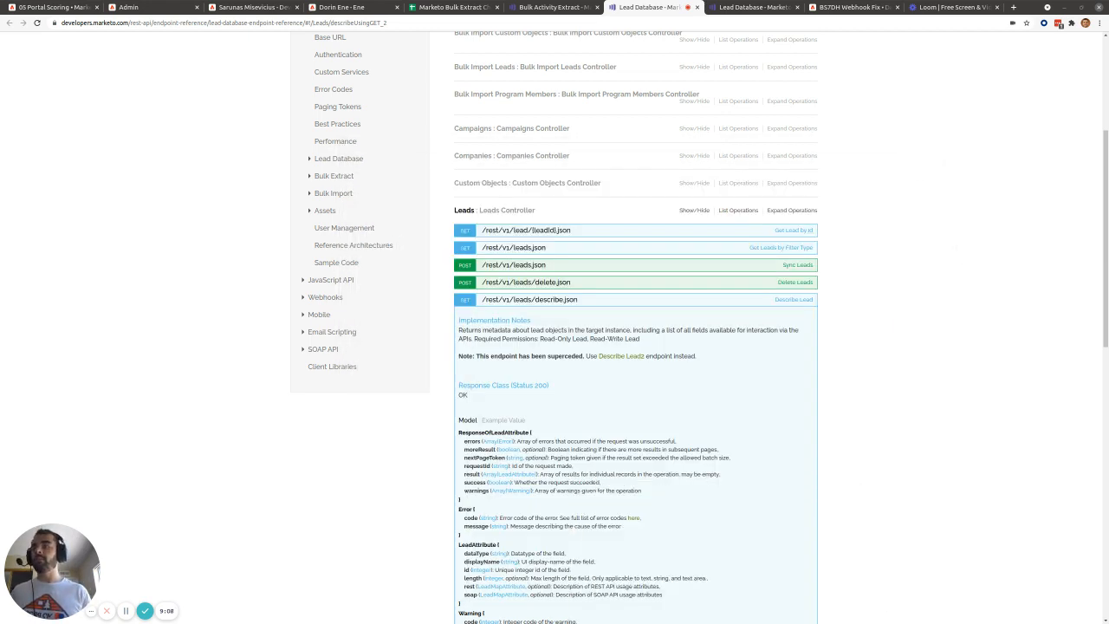
key(alt+Tab)
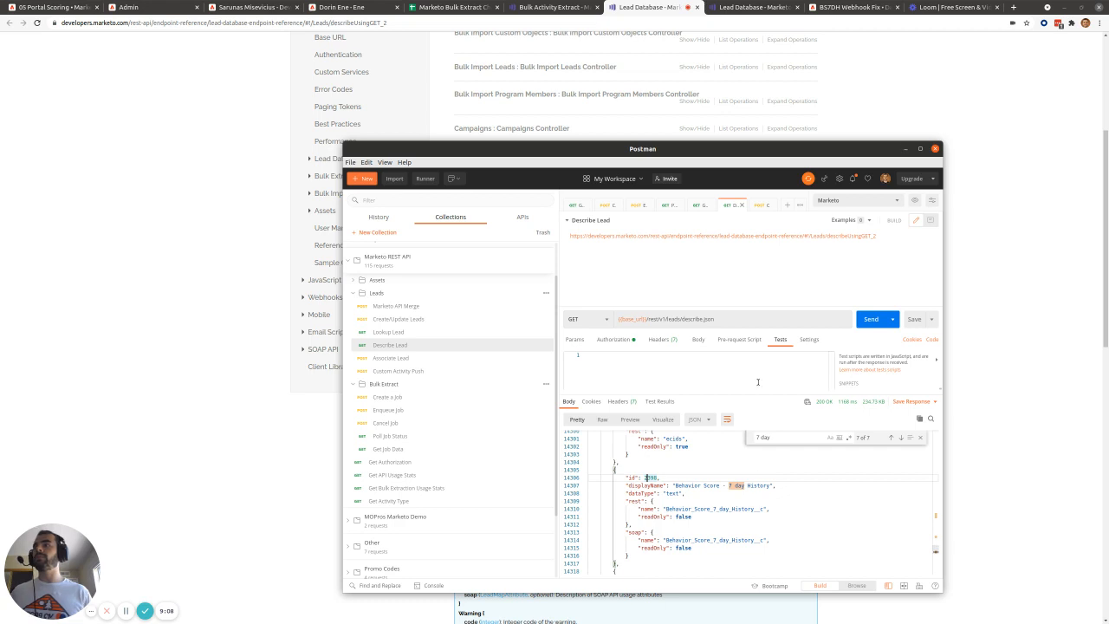
Return to the Create a Job request and highlight its primaryAttributeValueIds, activityTypeIds, and createdAt filters, enlarging the response area
click(437, 398)
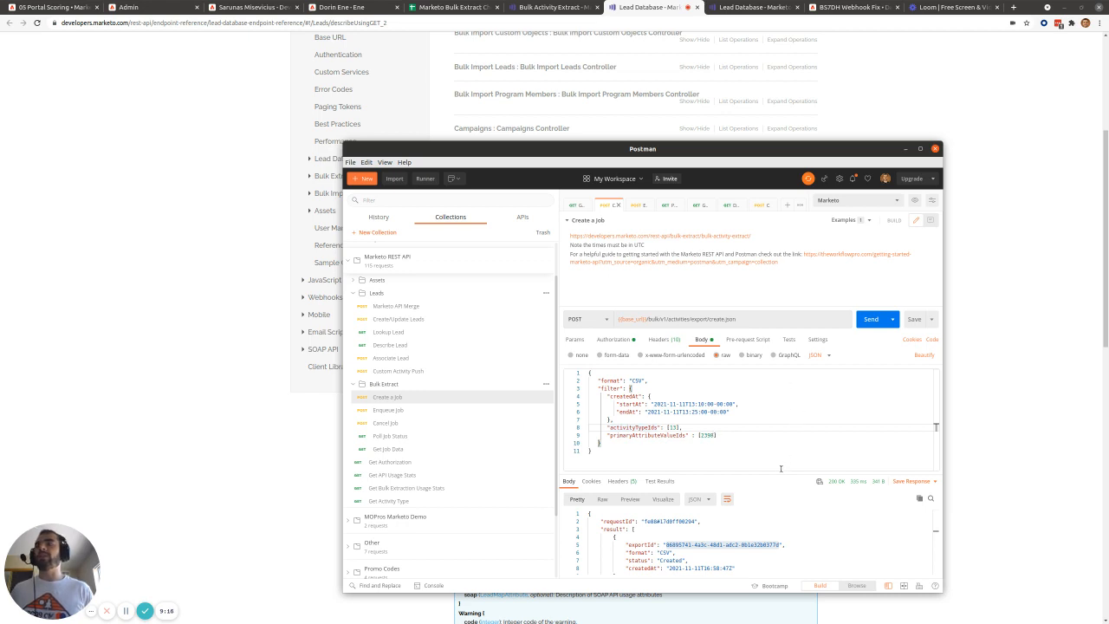
mouse_move(780, 468)
mouse_down()
mouse_move(780, 454)
mouse_move(780, 464)
mouse_up()
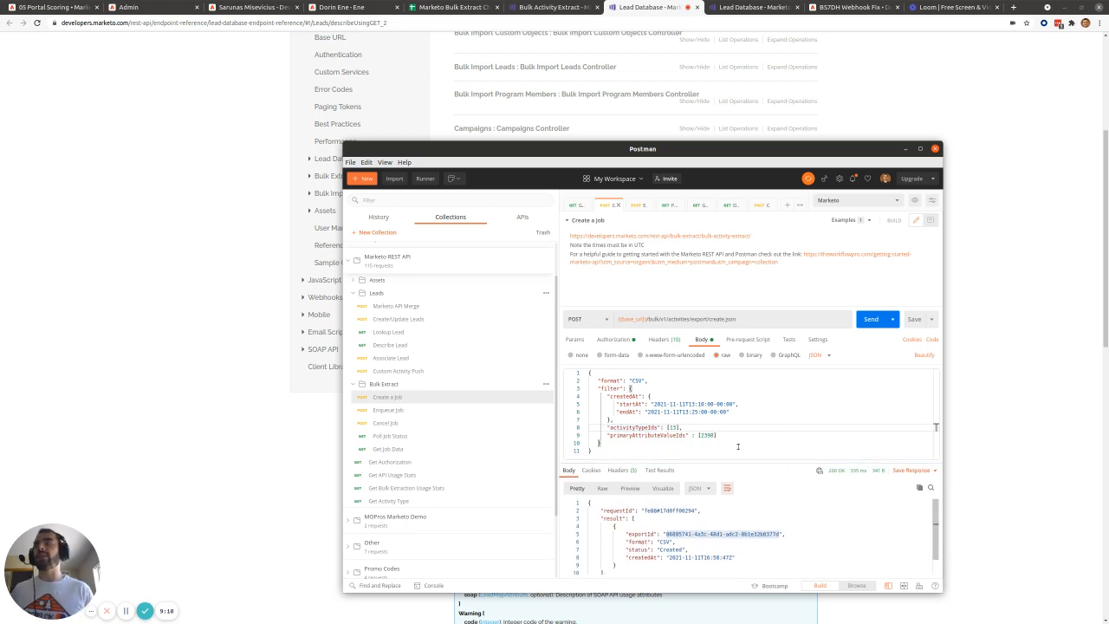
drag(717, 435, 609, 436)
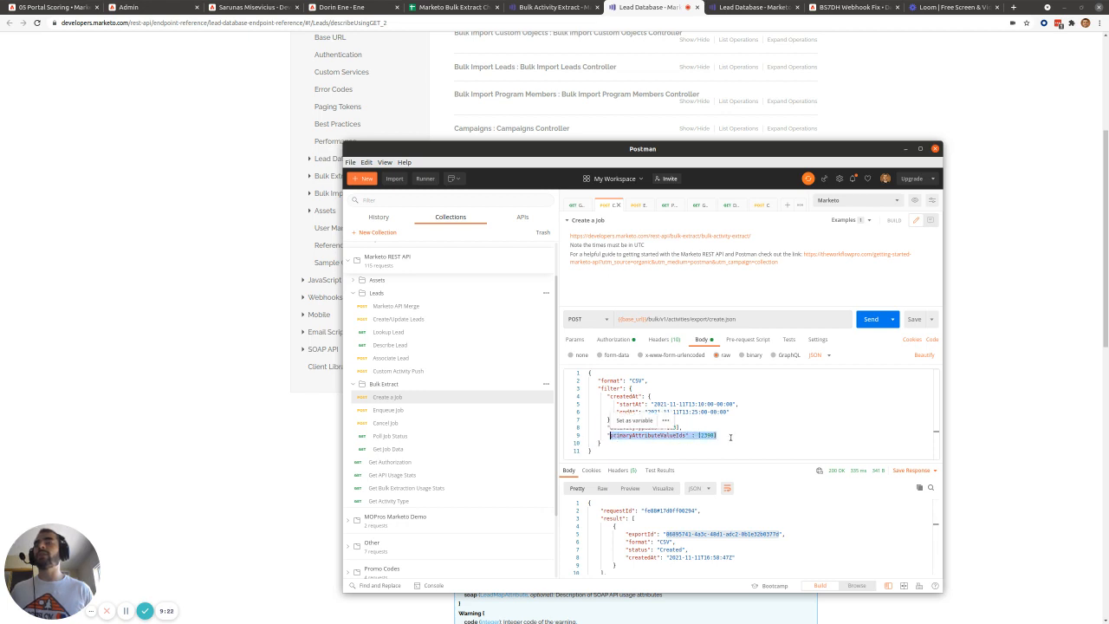
click(689, 426)
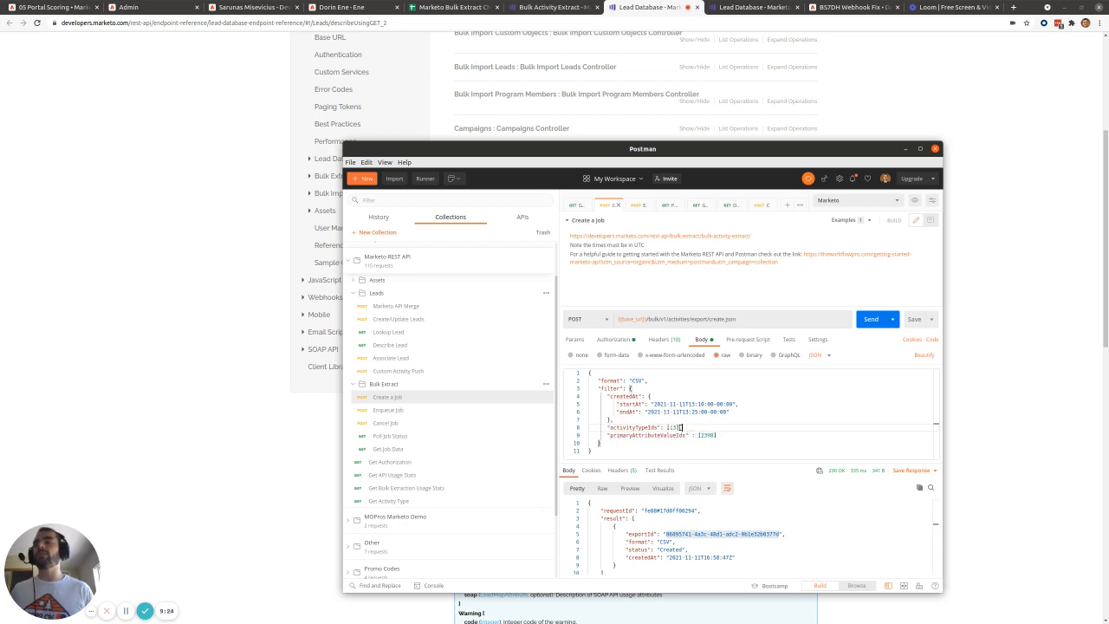
drag(681, 428, 613, 419)
click(706, 412)
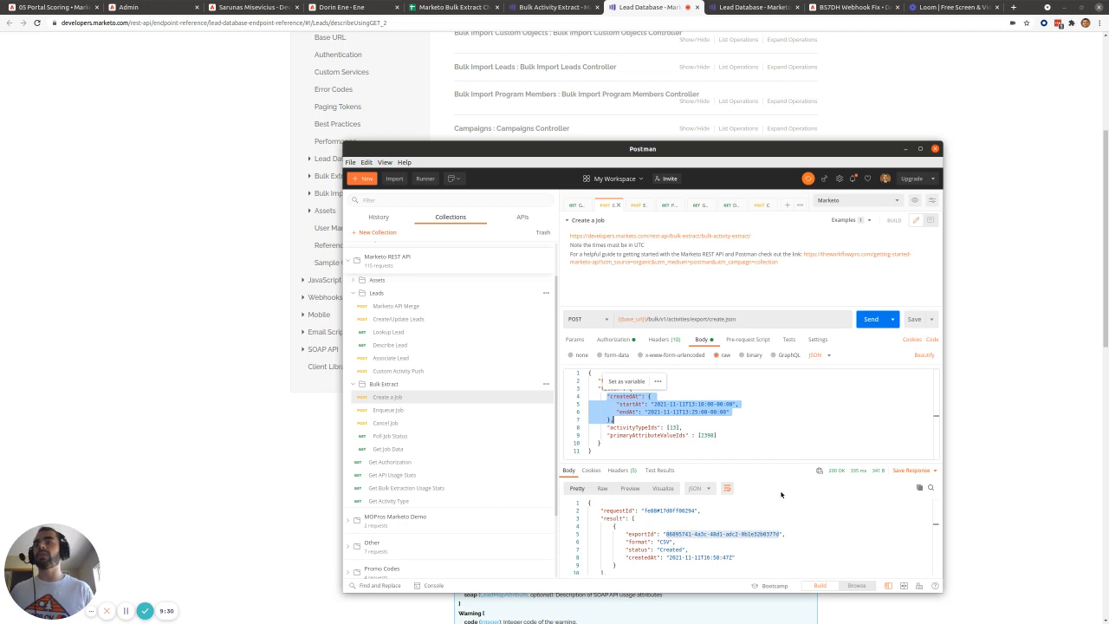
Copy the exportId value from the Create a Job response
scroll(782, 504, down, 1)
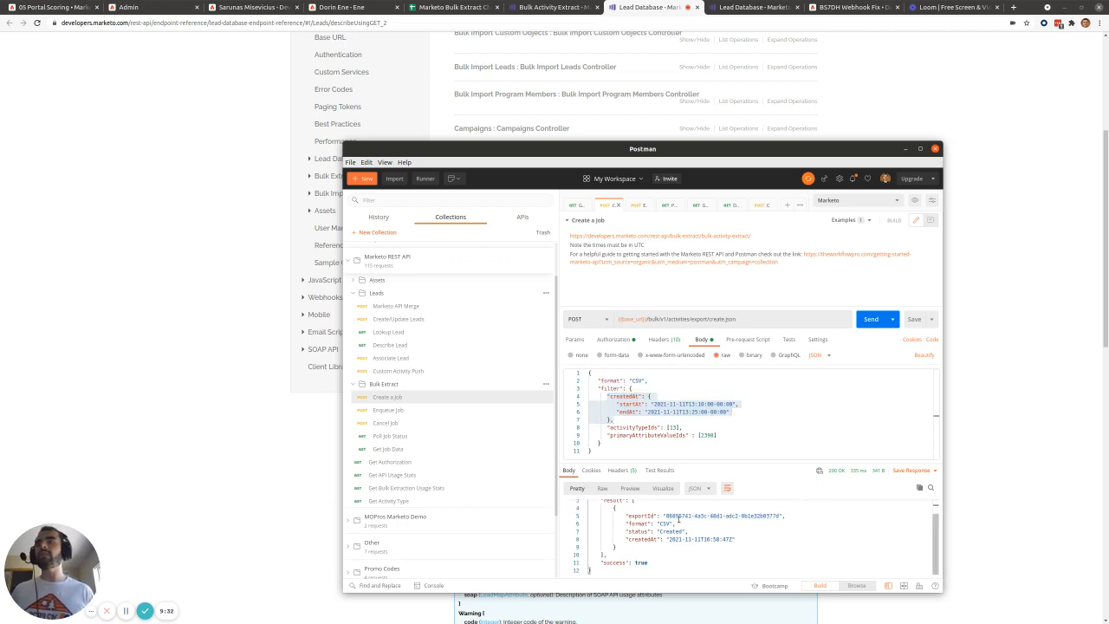
drag(665, 516, 776, 515)
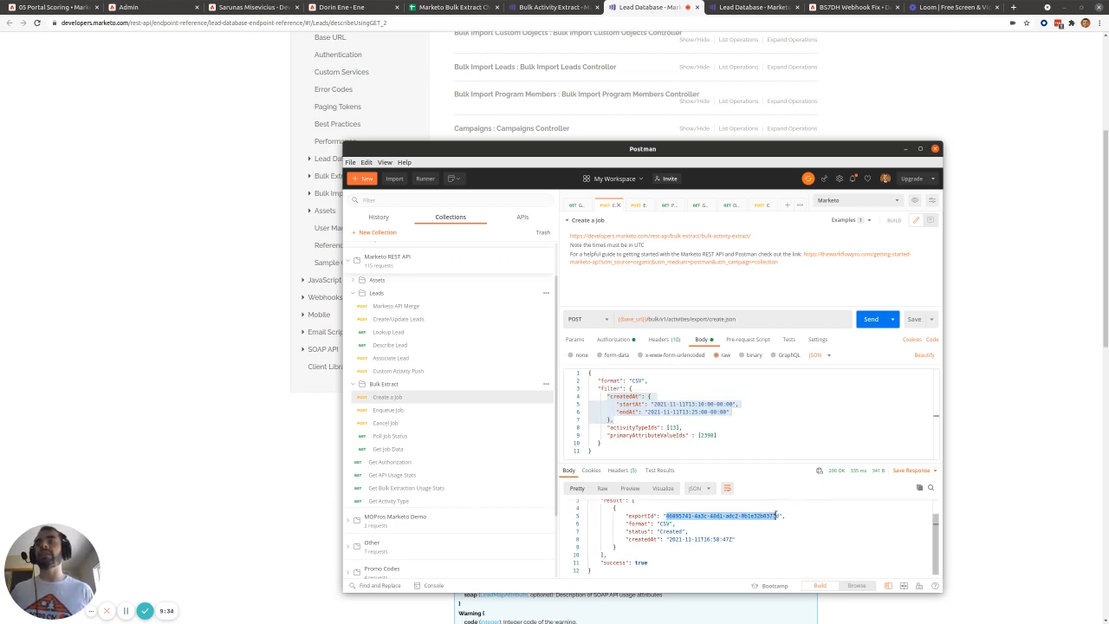
right_click(766, 515)
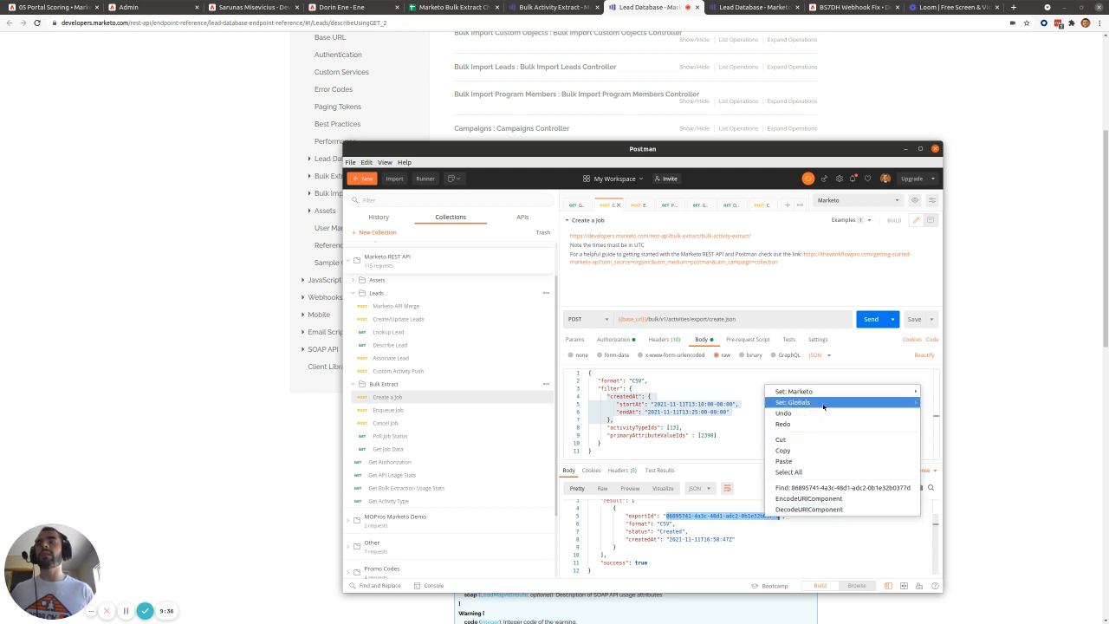
click(810, 450)
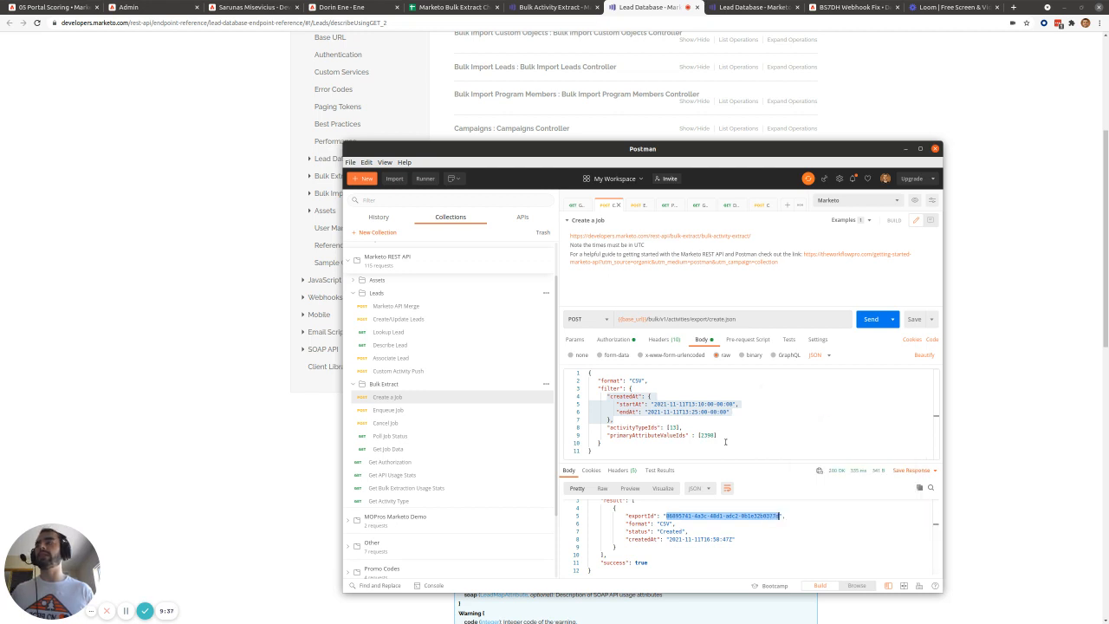
Open the Enqueue Job request and highlight its exportId path variable and response status, and highlight the status in the Poll Job Status response
click(432, 412)
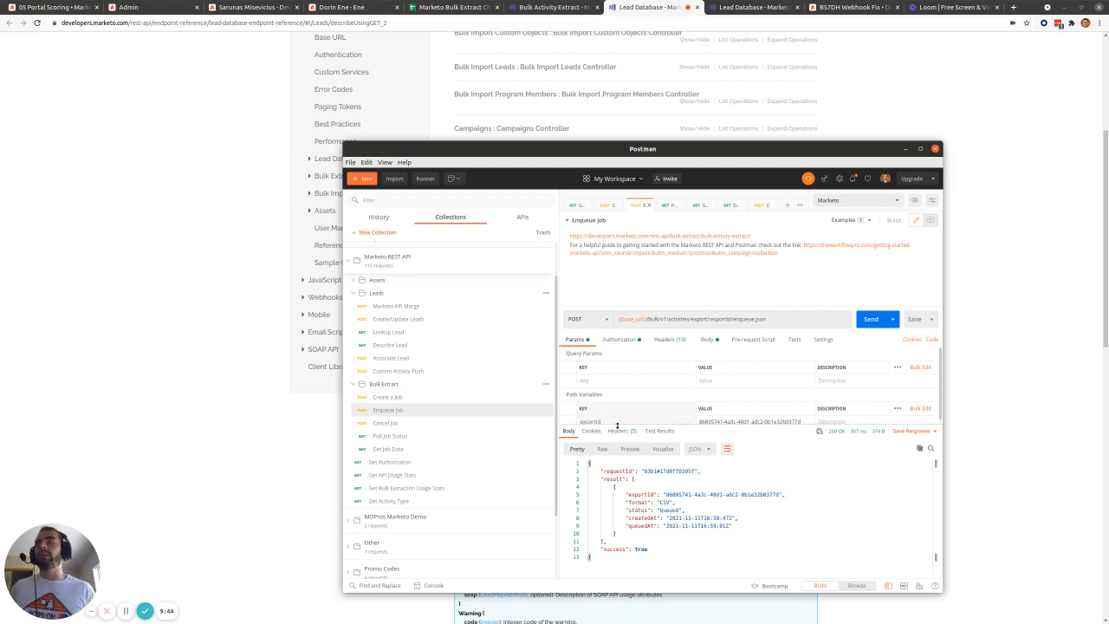
drag(617, 427, 617, 449)
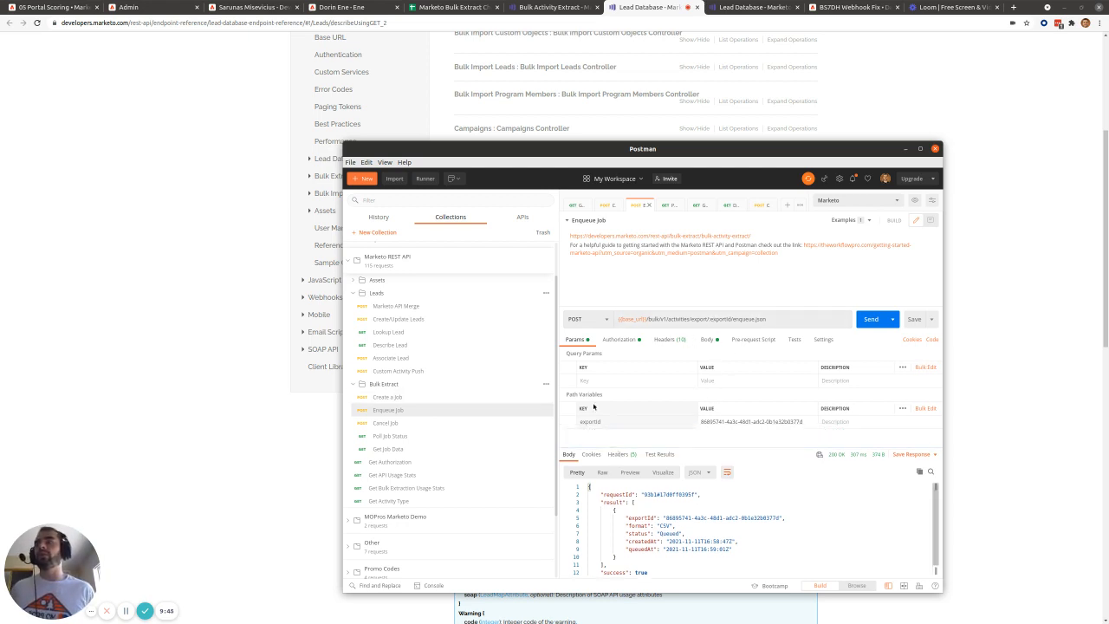
triple_click(733, 421)
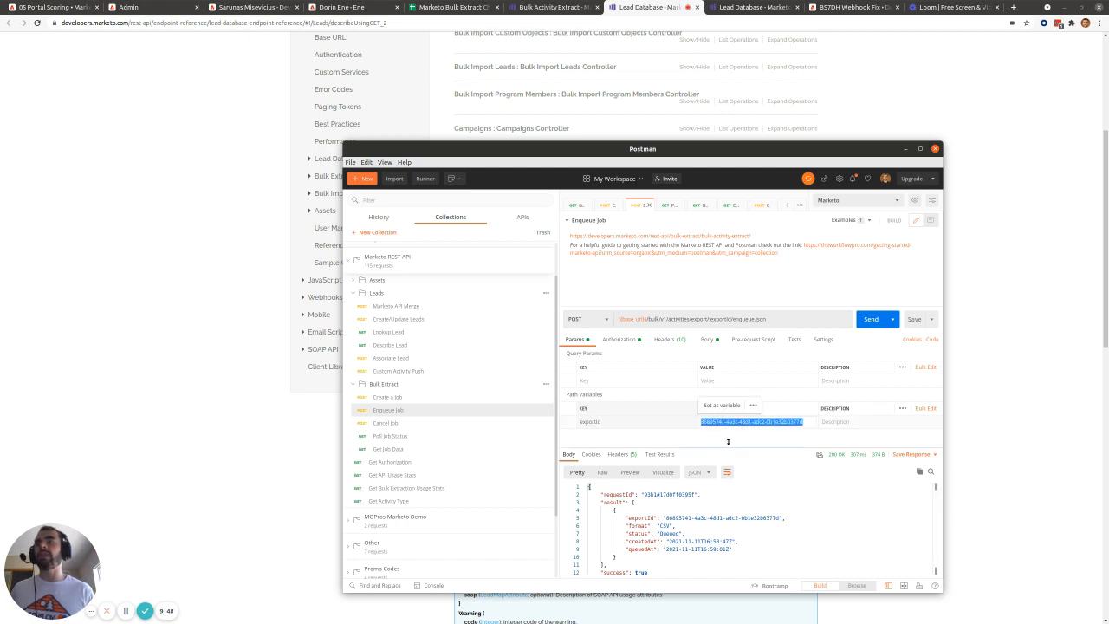
drag(726, 445, 724, 419)
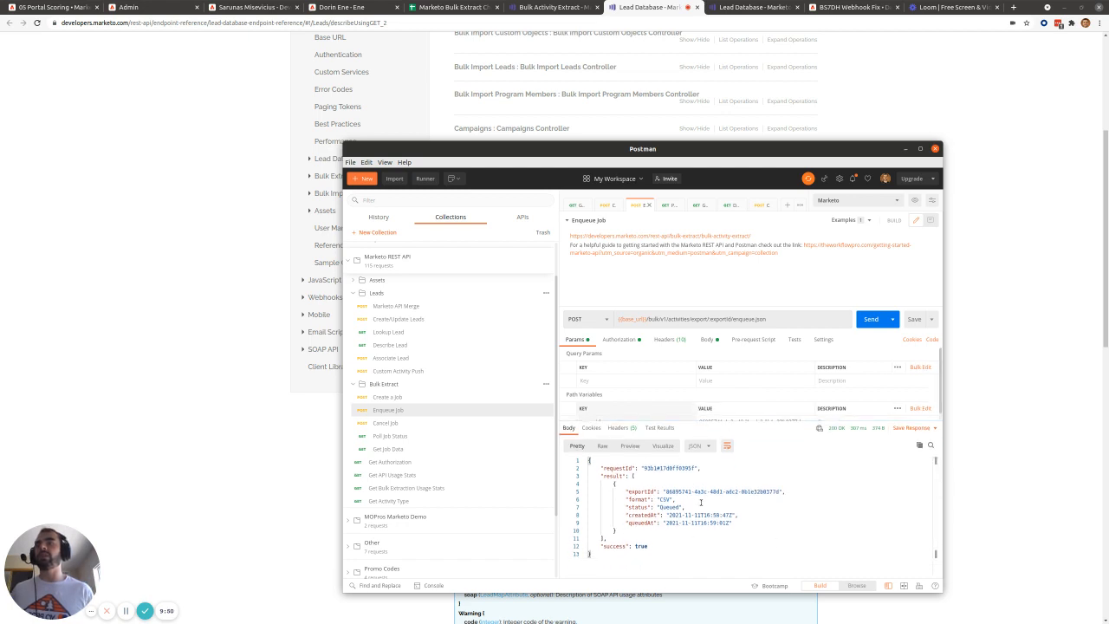
double_click(663, 506)
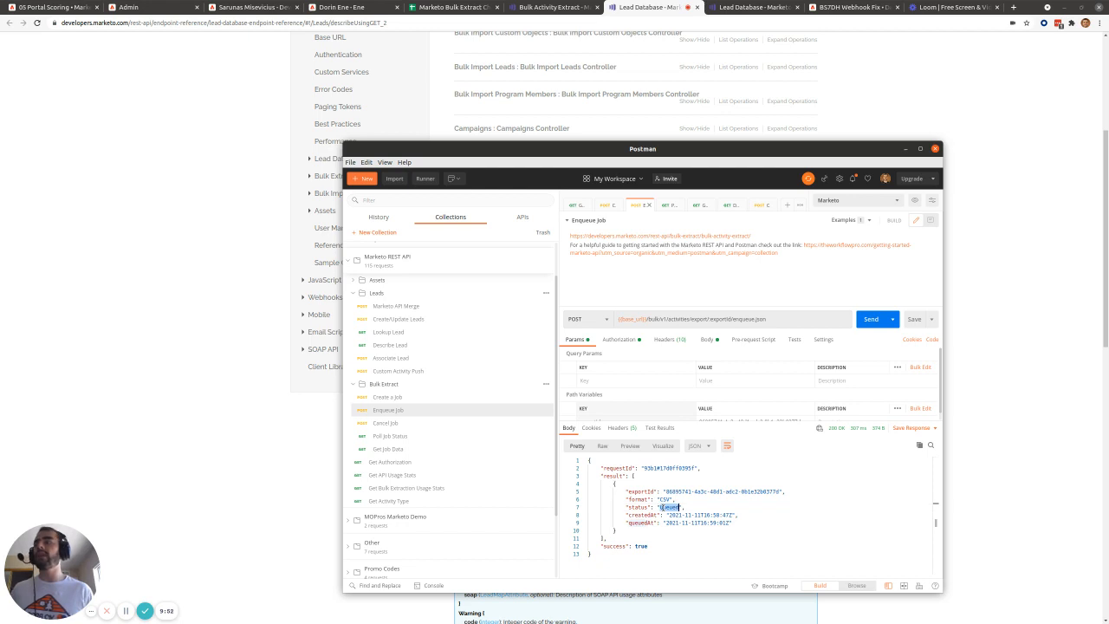
click(429, 441)
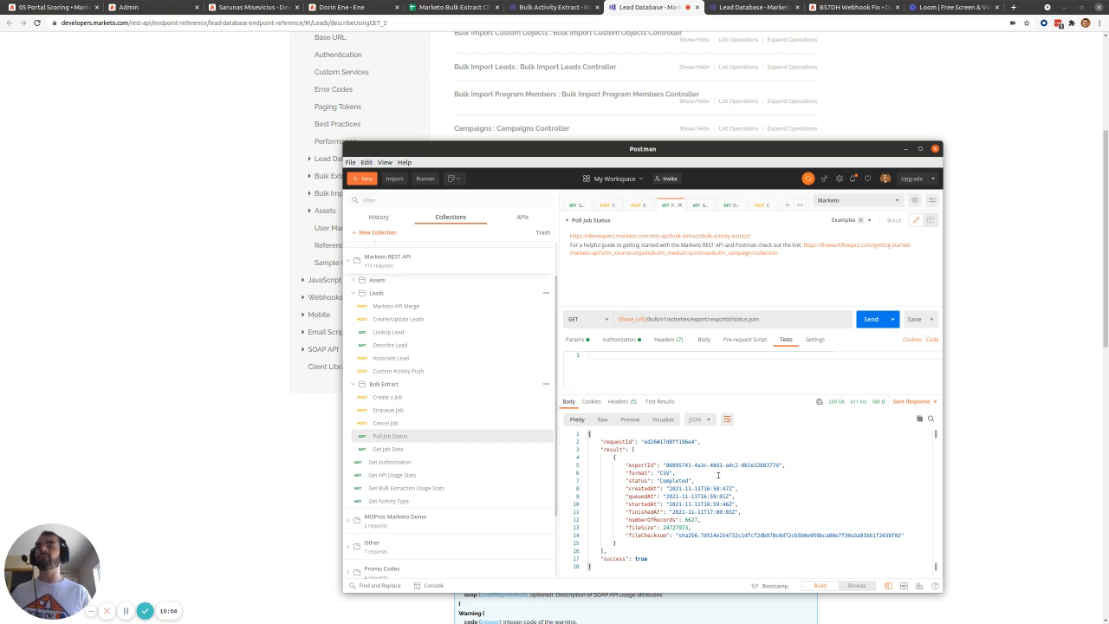
drag(657, 480, 692, 480)
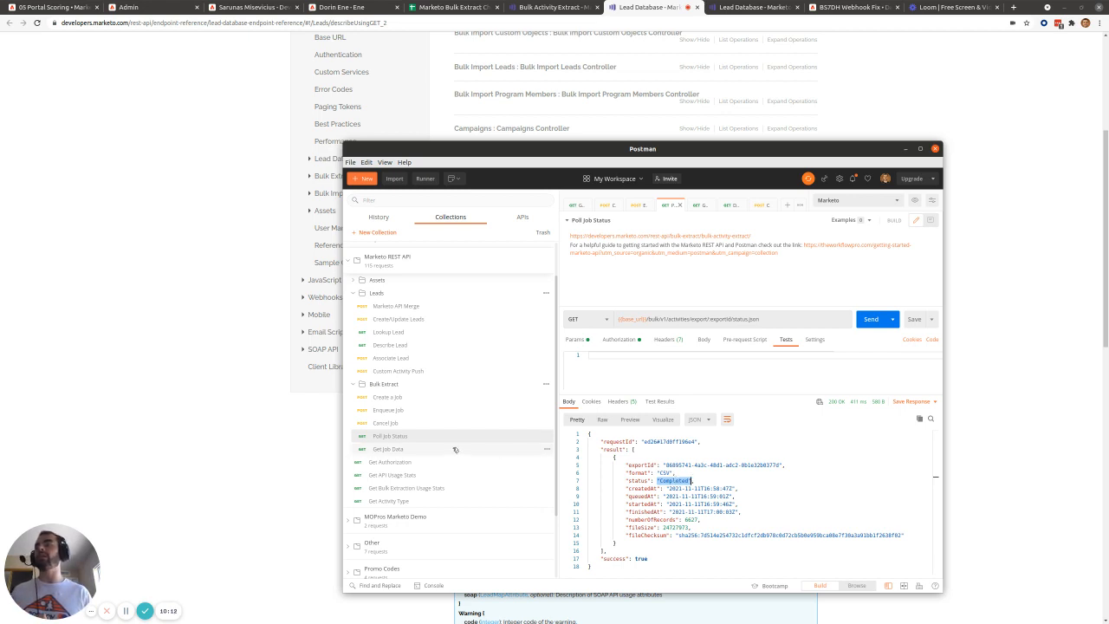
View the Get Job Data request in a maximized window, highlighting its exportId and showing the option to save the response to a file
click(403, 450)
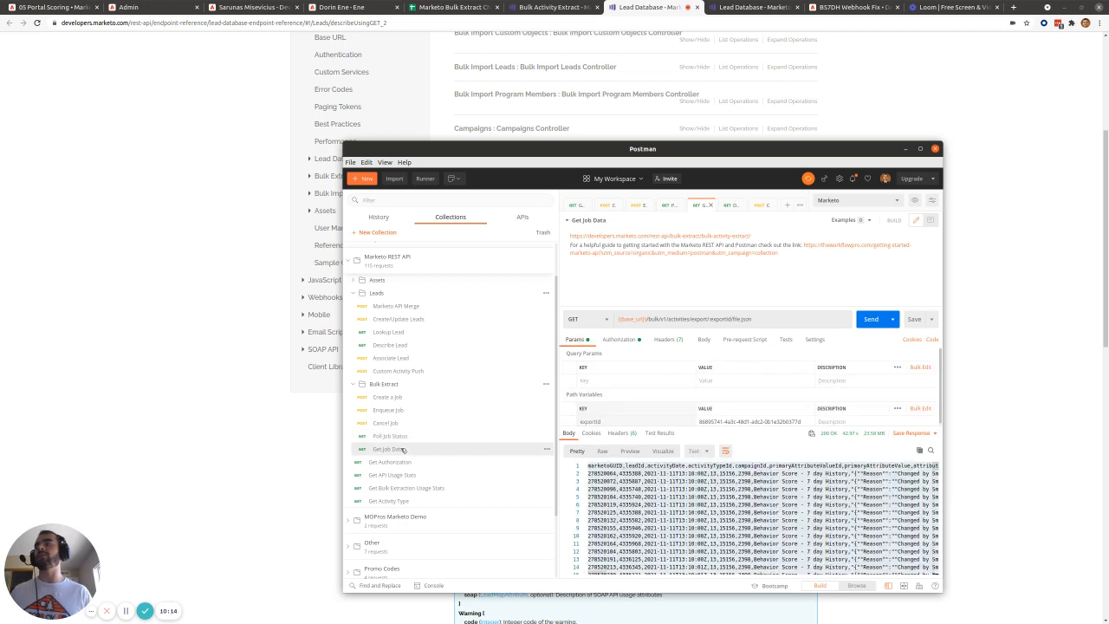
click(921, 150)
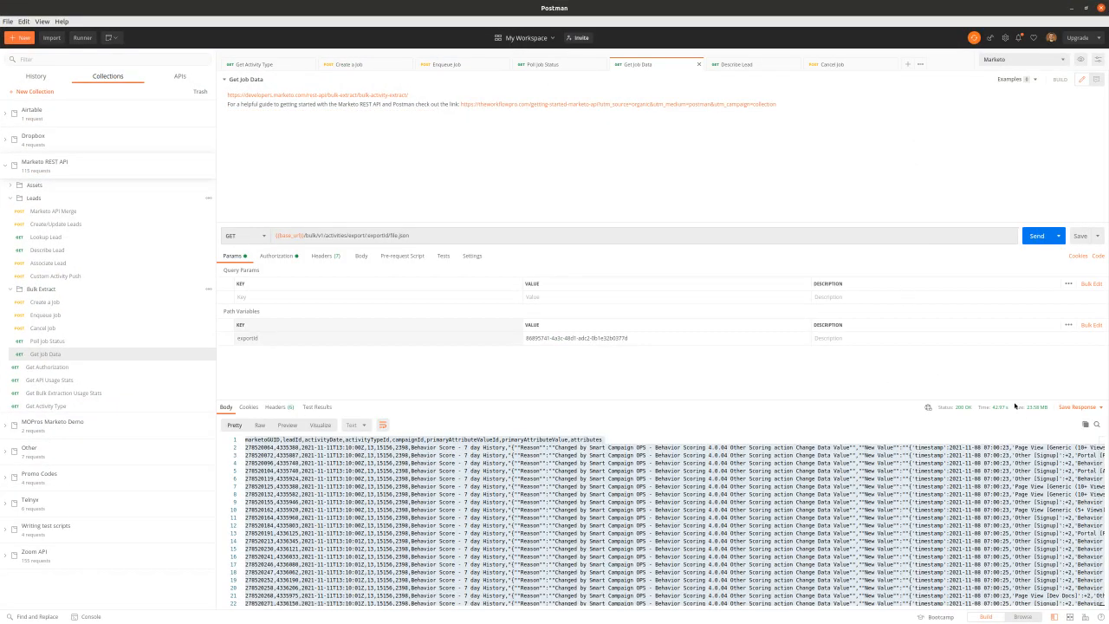
triple_click(570, 338)
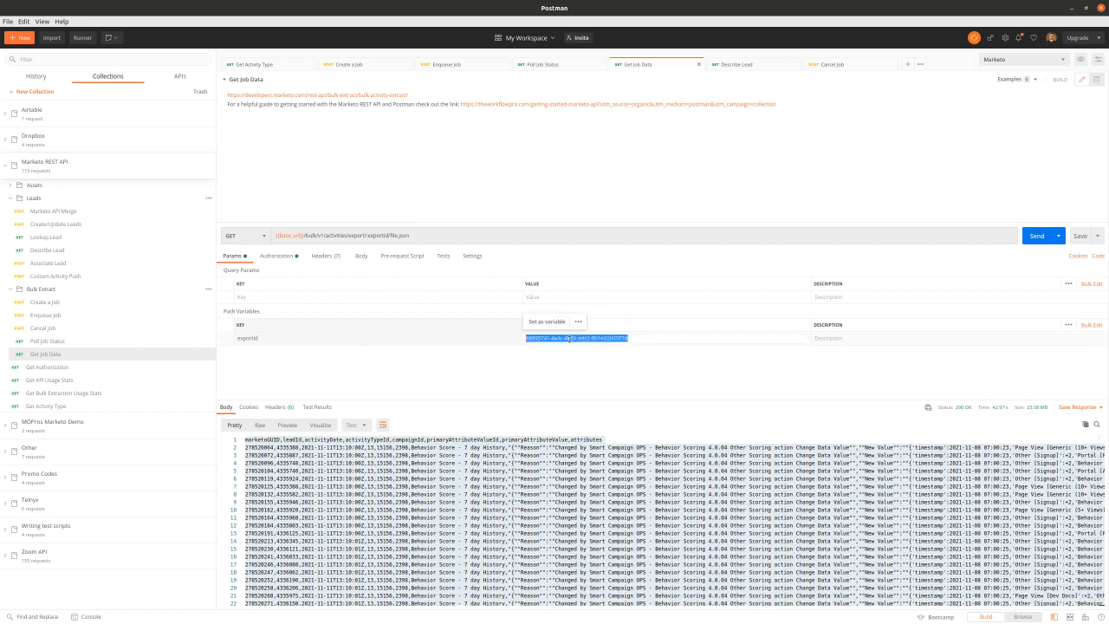
click(681, 390)
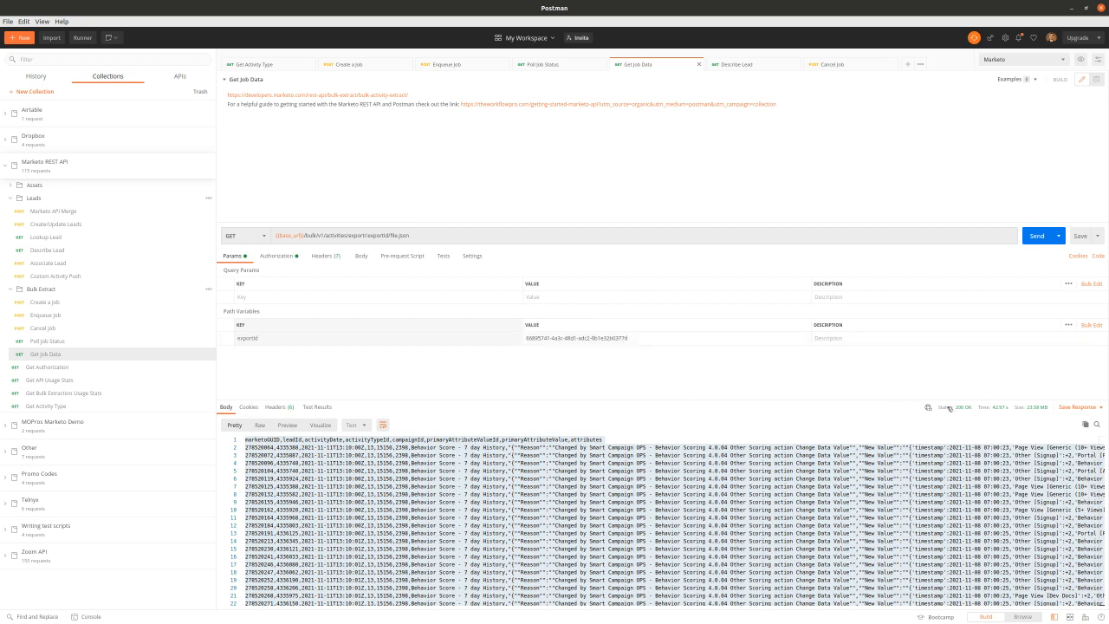
mouse_move(1001, 411)
click(1101, 407)
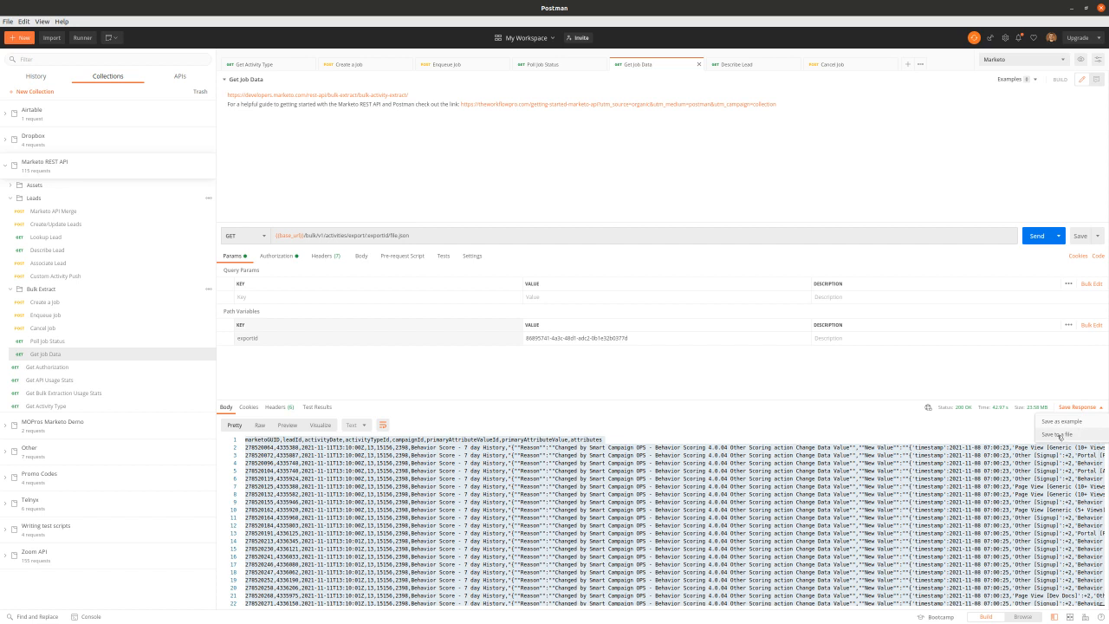
click(1074, 8)
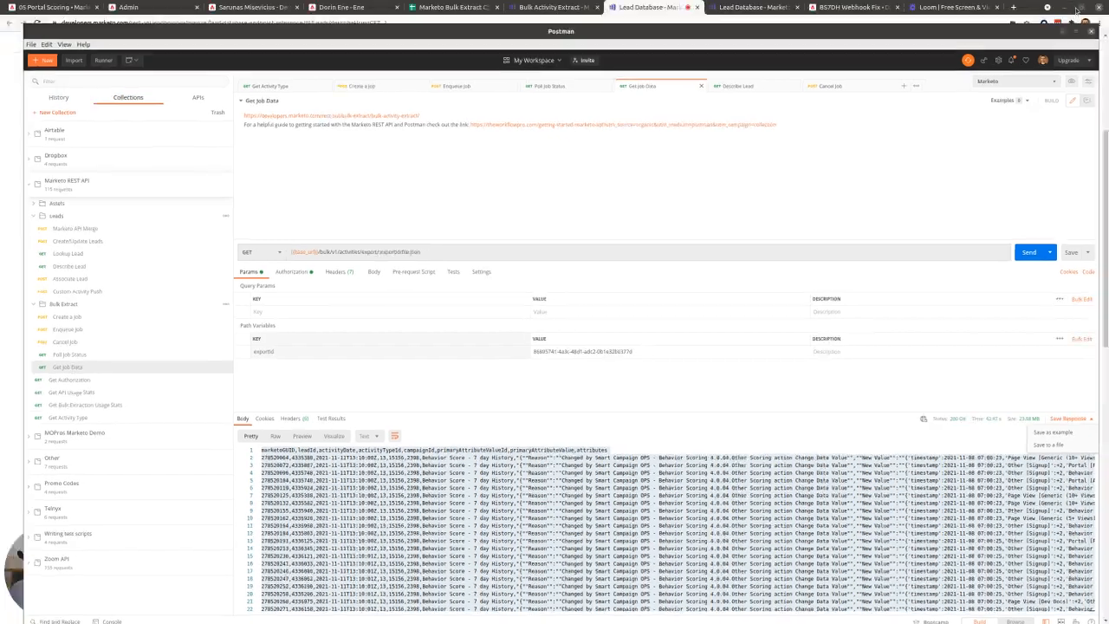
In the Marketo Bulk Extract Change Data Value spreadsheet, widen the activityTypeId column and examine the primary attribute values and the Trim BS7DH rows
click(126, 610)
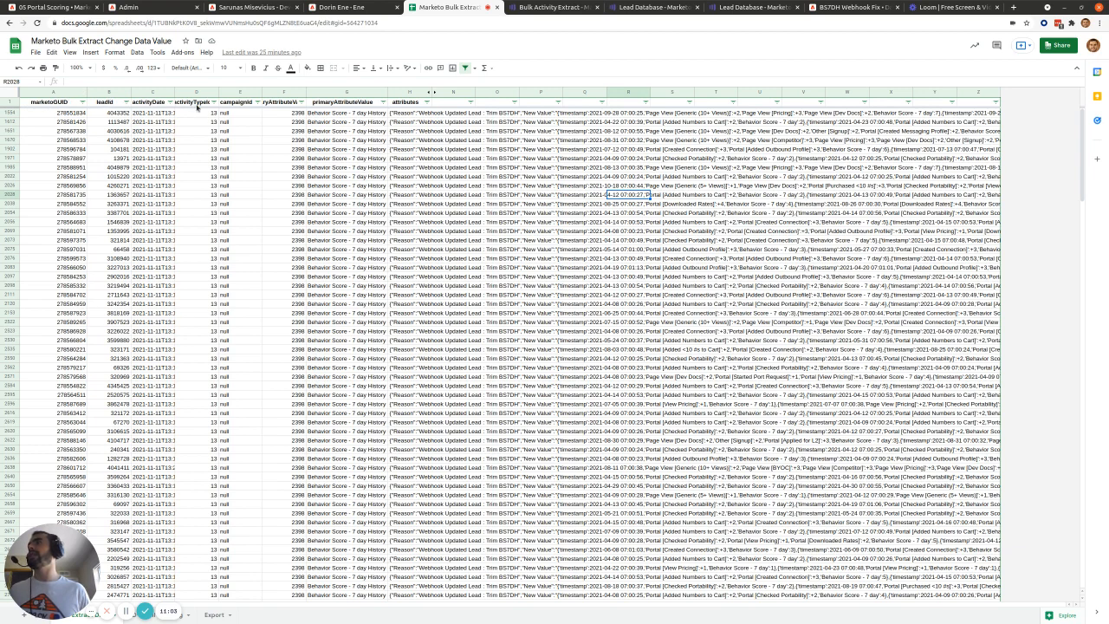
drag(218, 92, 245, 92)
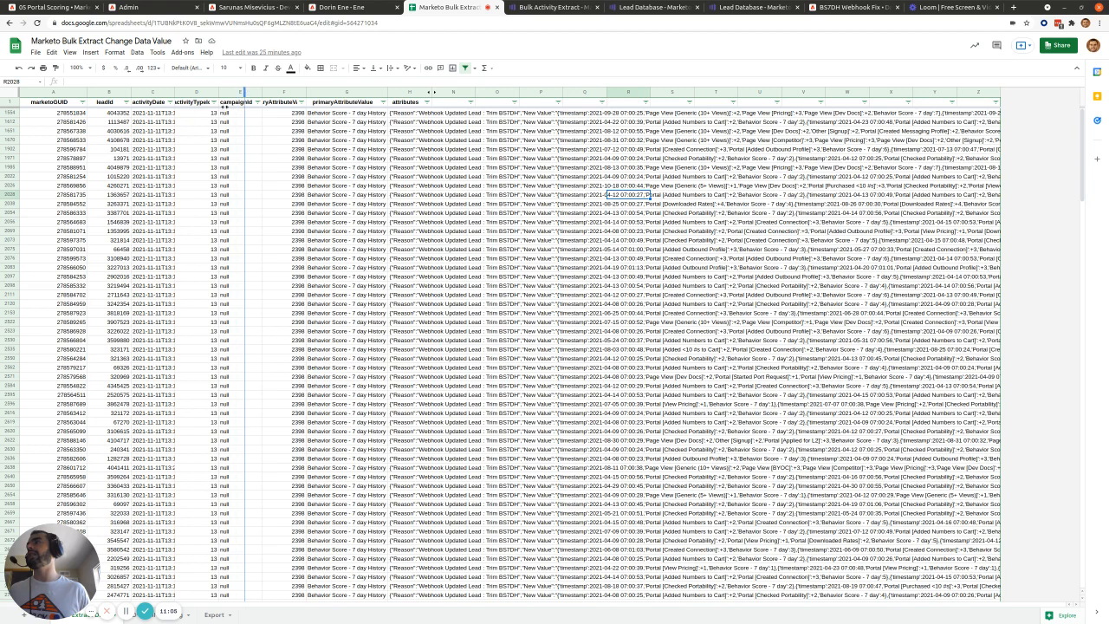
click(322, 114)
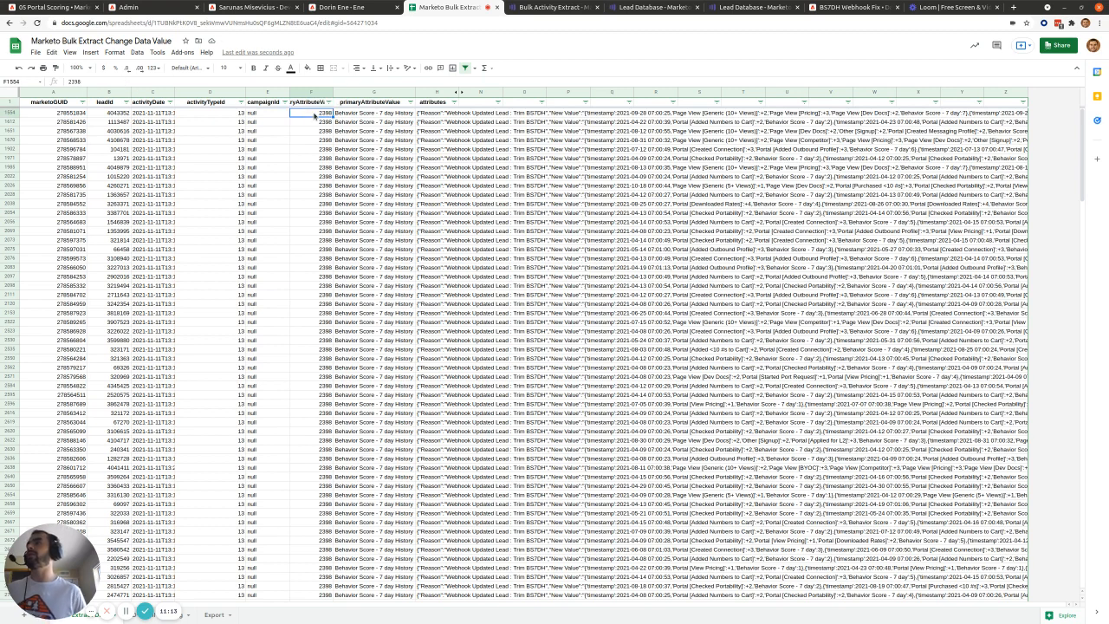
click(373, 116)
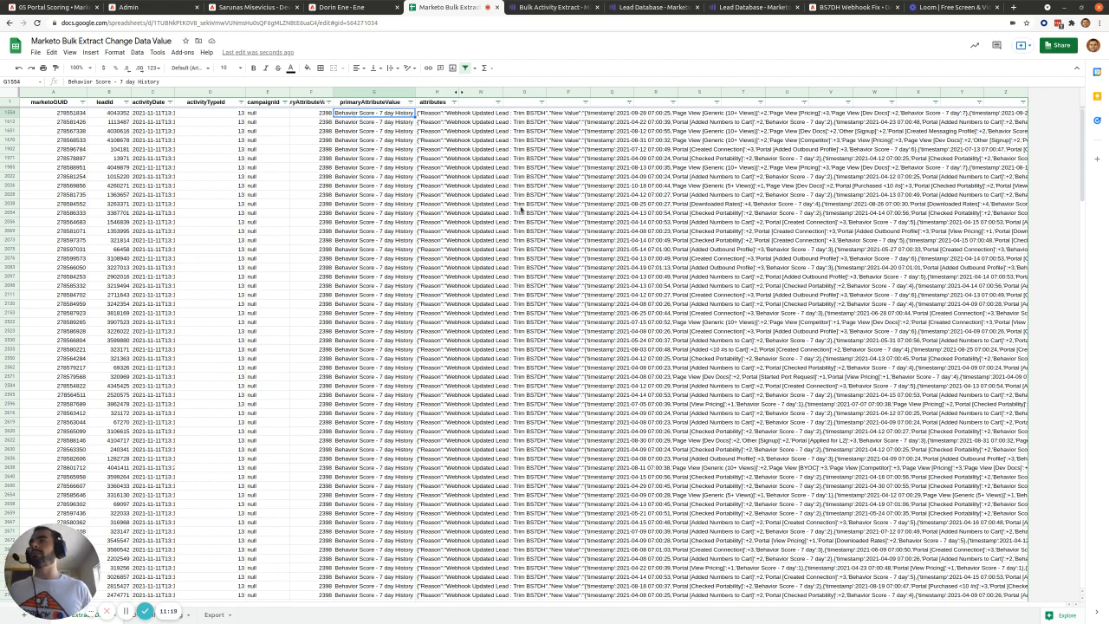
scroll(521, 209, down, 10)
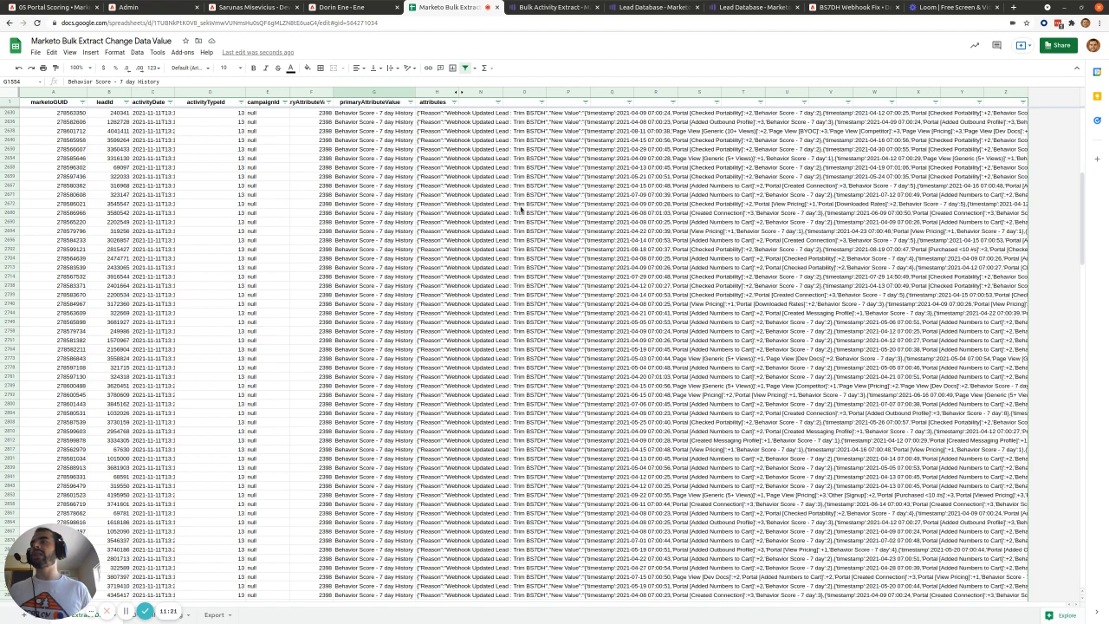
scroll(521, 209, down, 2)
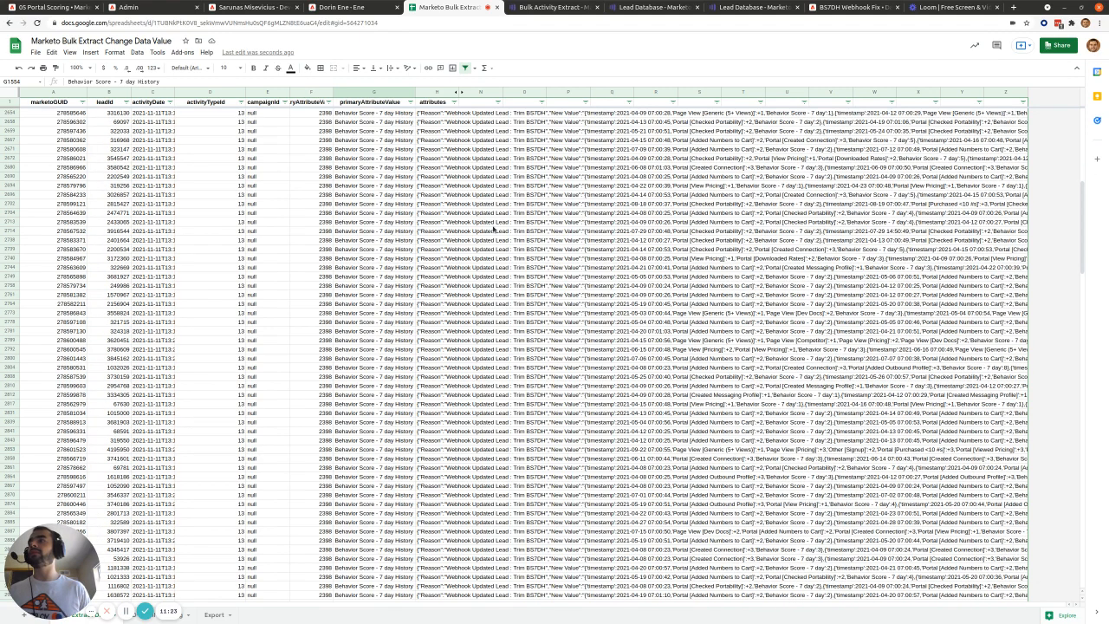
scroll(495, 229, down, 5)
drag(1081, 259, 1081, 546)
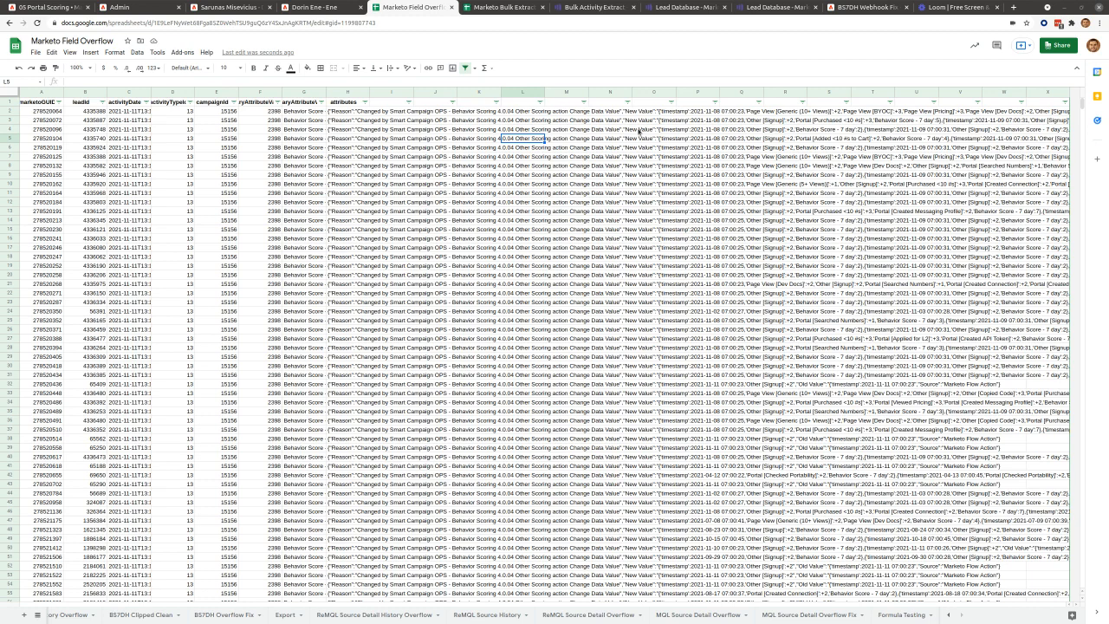
Compare with the Marketo Field Overflow spreadsheet, looking through its unfiltered extract for a row whose attributes give the Trim BS7DH webhook as the reason
click(491, 5)
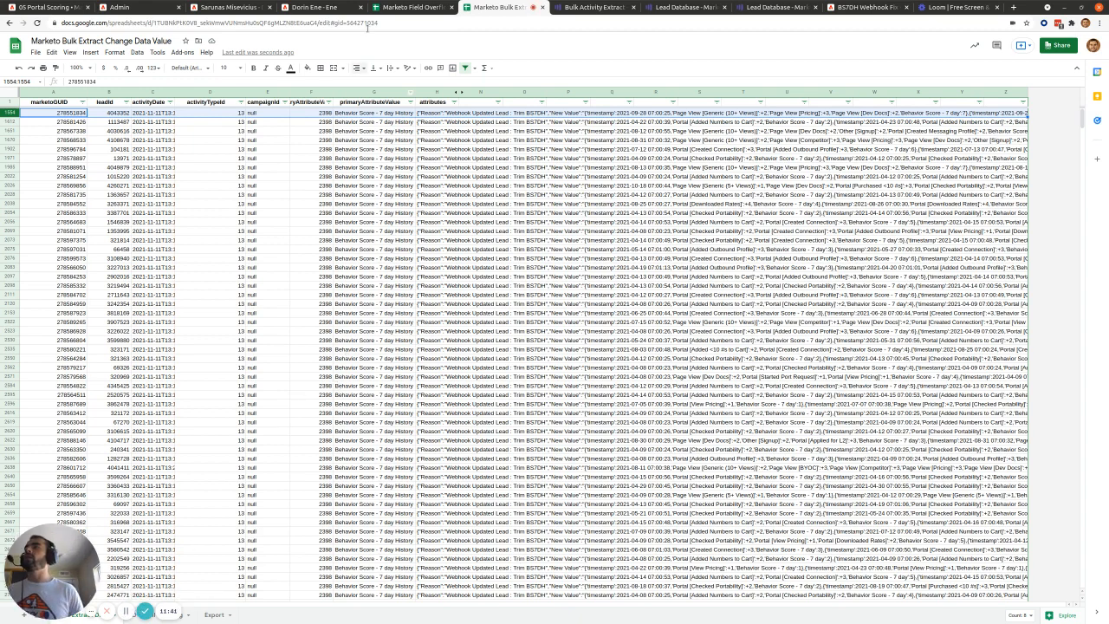
click(396, 7)
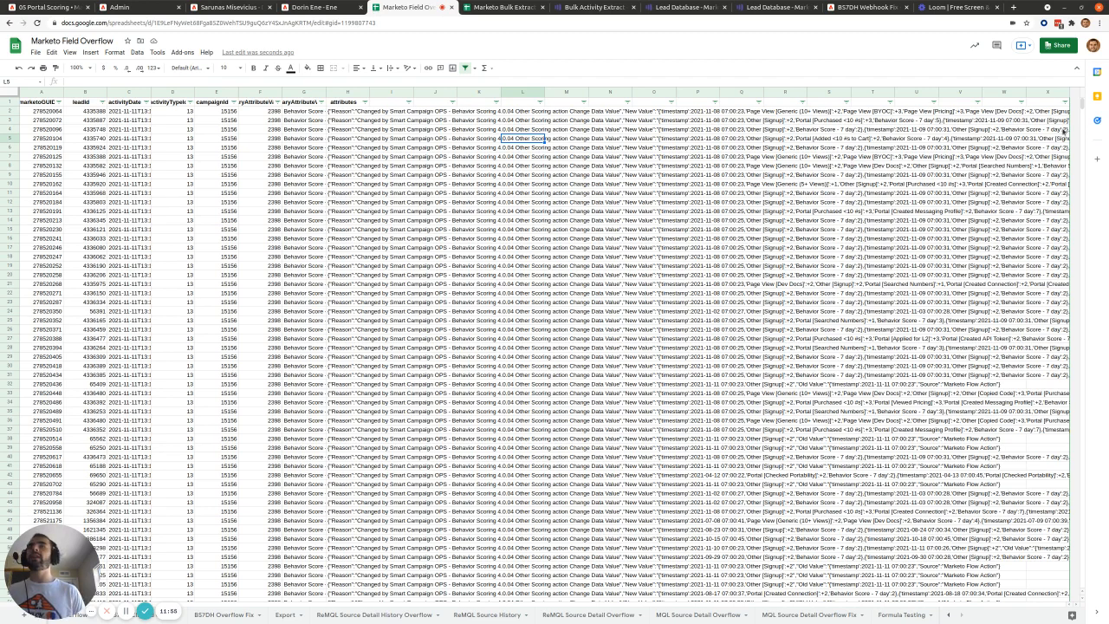
scroll(579, 331, down, 10)
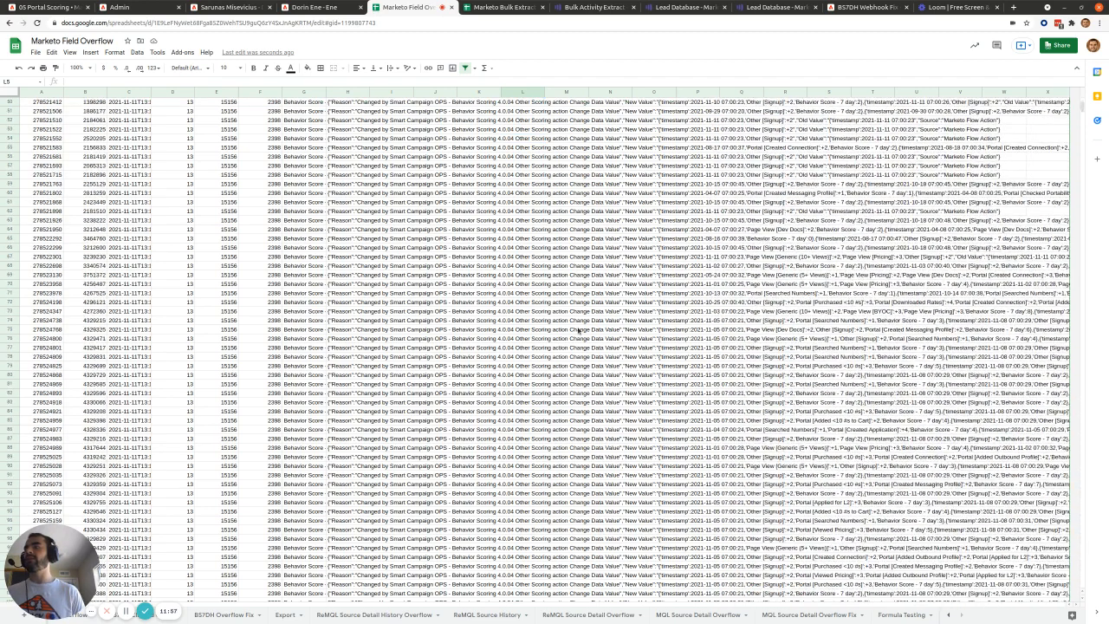
scroll(579, 331, down, 15)
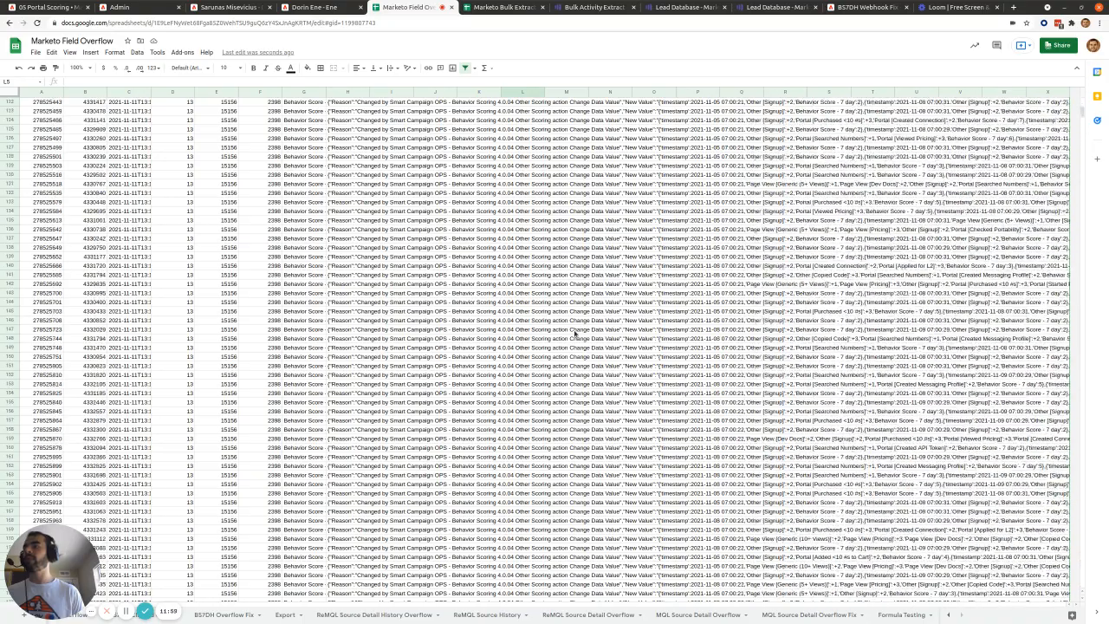
scroll(575, 332, down, 12)
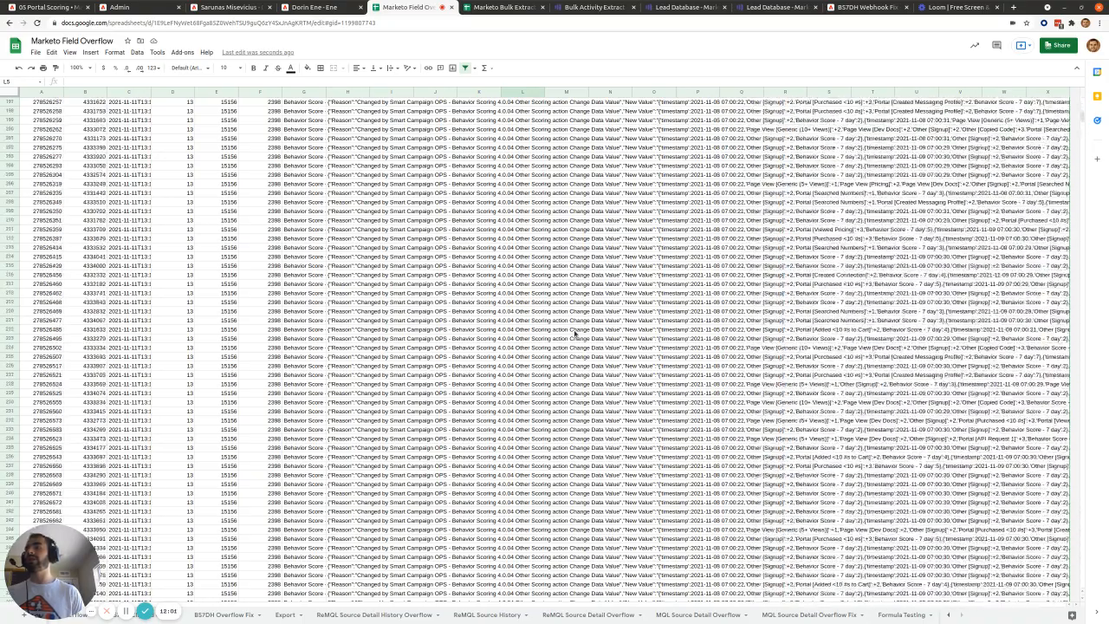
scroll(575, 333, down, 2)
drag(1080, 121, 1081, 245)
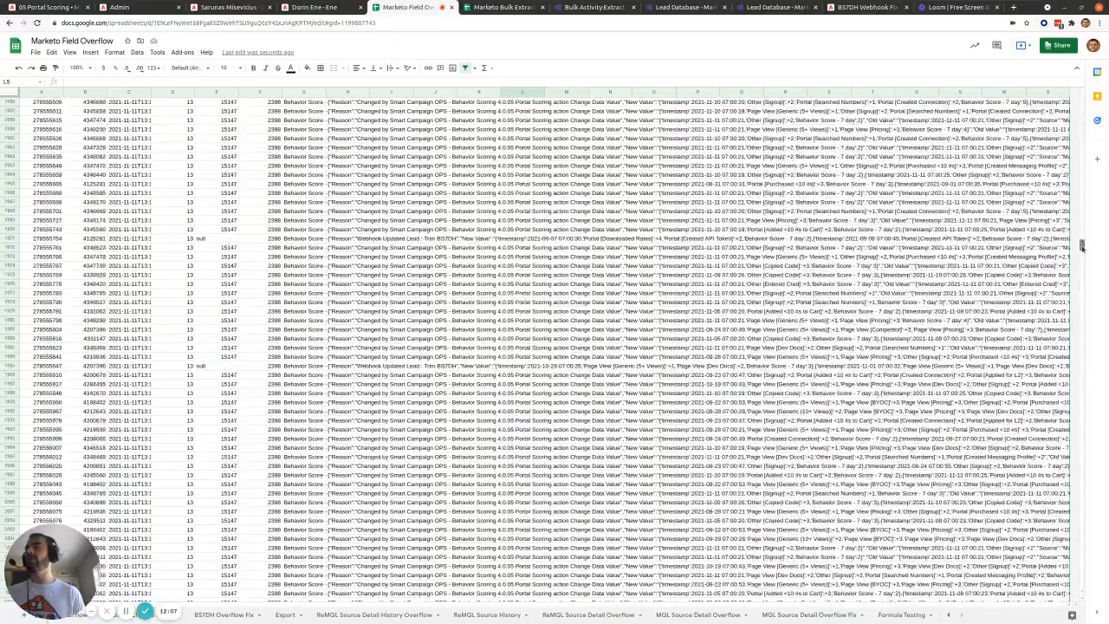
click(343, 367)
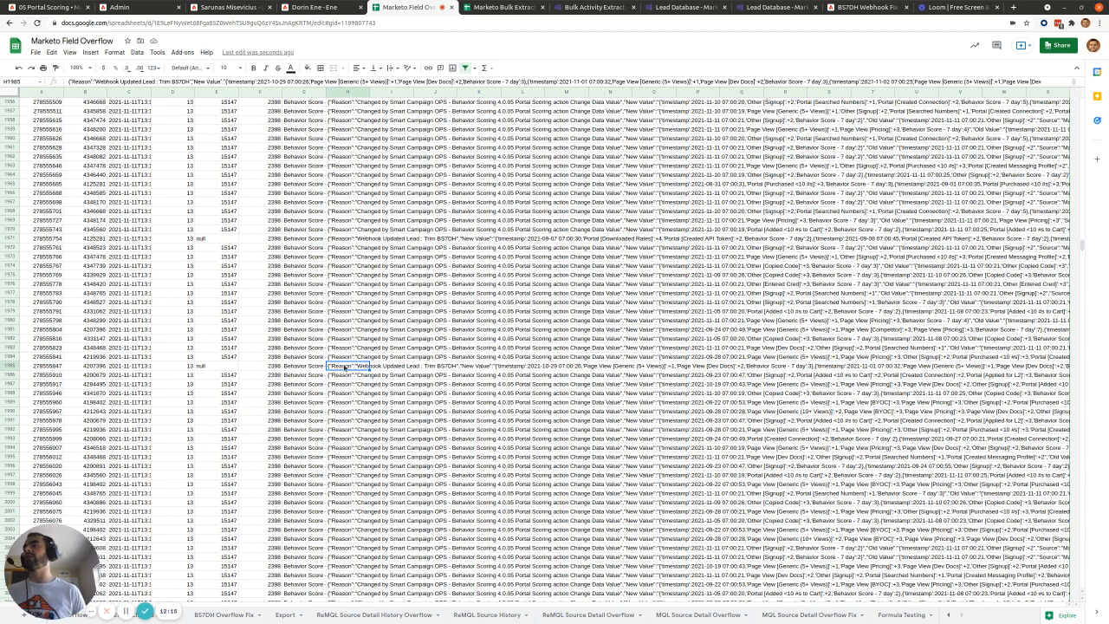
Check the attributes column in both spreadsheets and open its filter in the Marketo Field Overflow extract
click(499, 8)
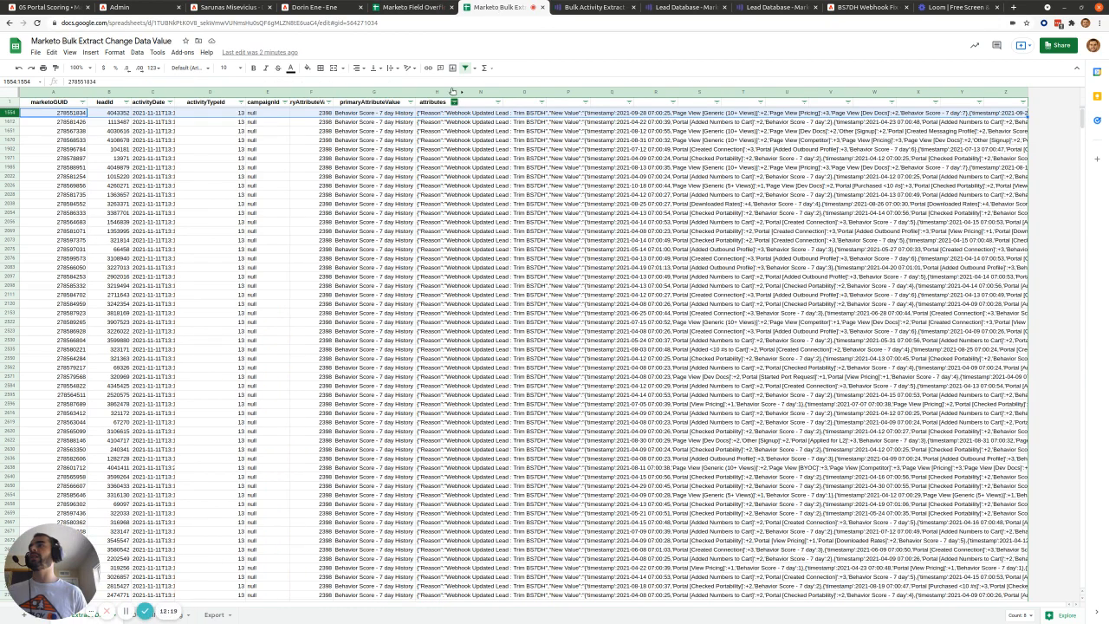
click(418, 10)
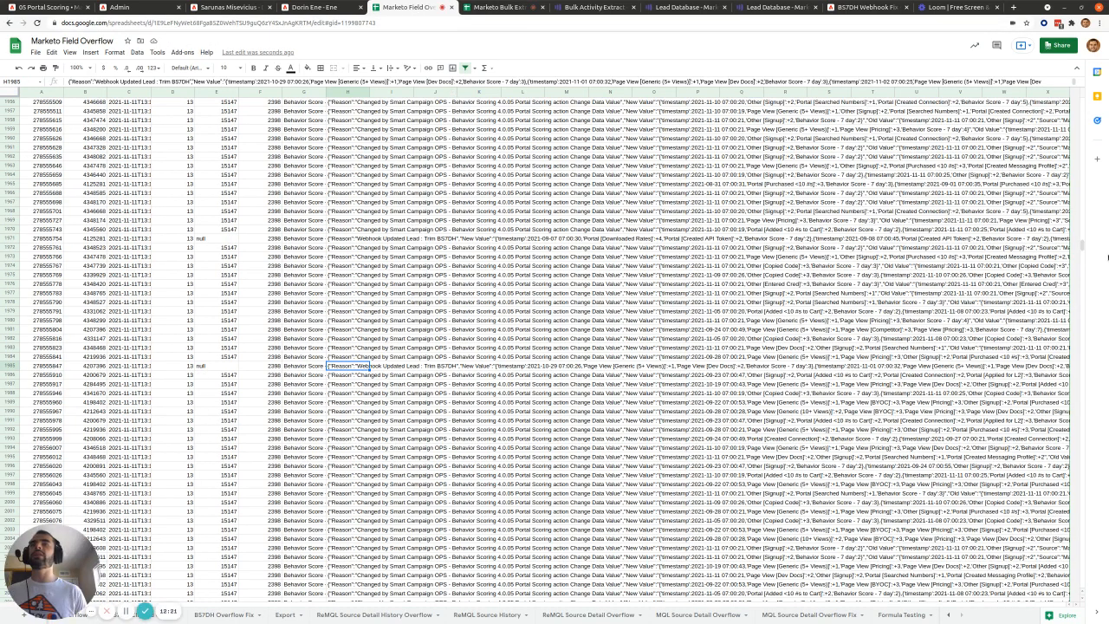
drag(1081, 244, 1078, 90)
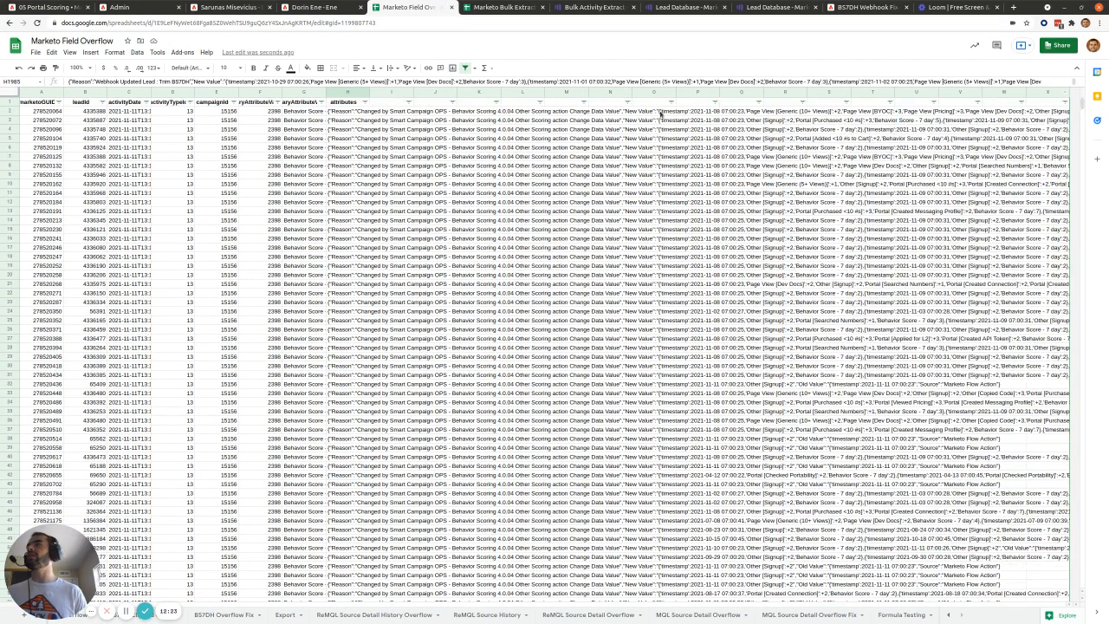
click(365, 102)
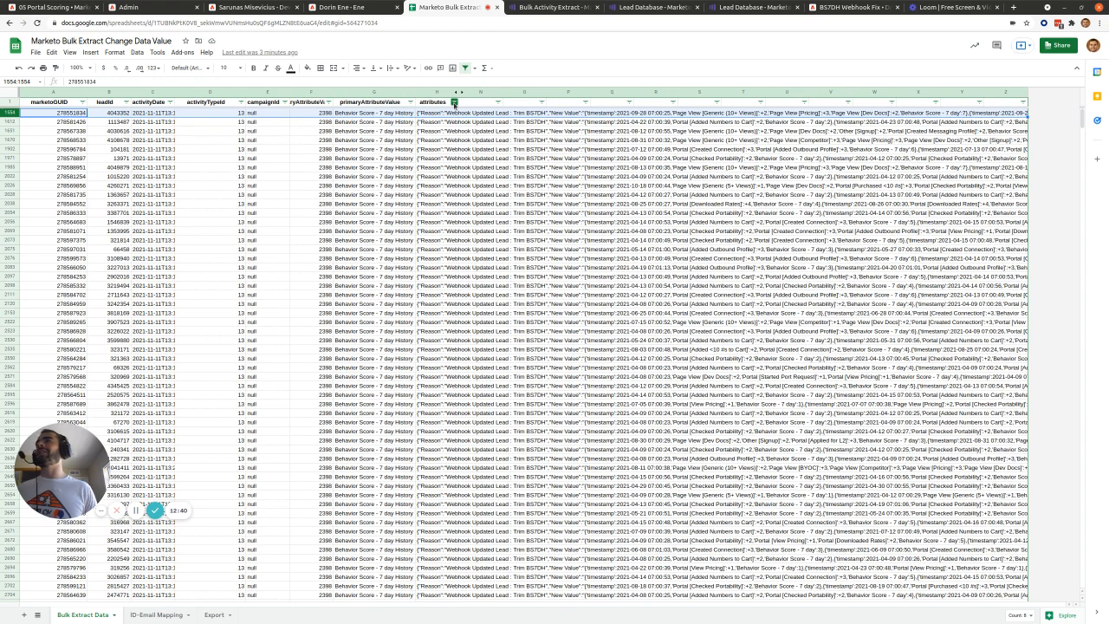
Look over the condition options in the attributes column's filter and close it without applying a change
click(454, 102)
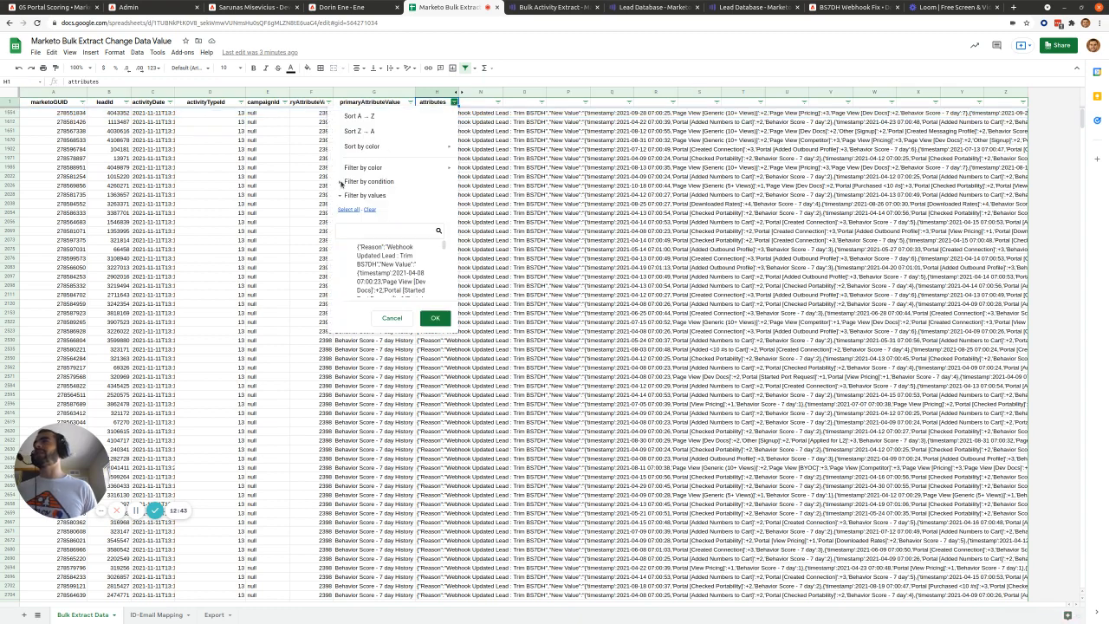
click(365, 182)
click(370, 197)
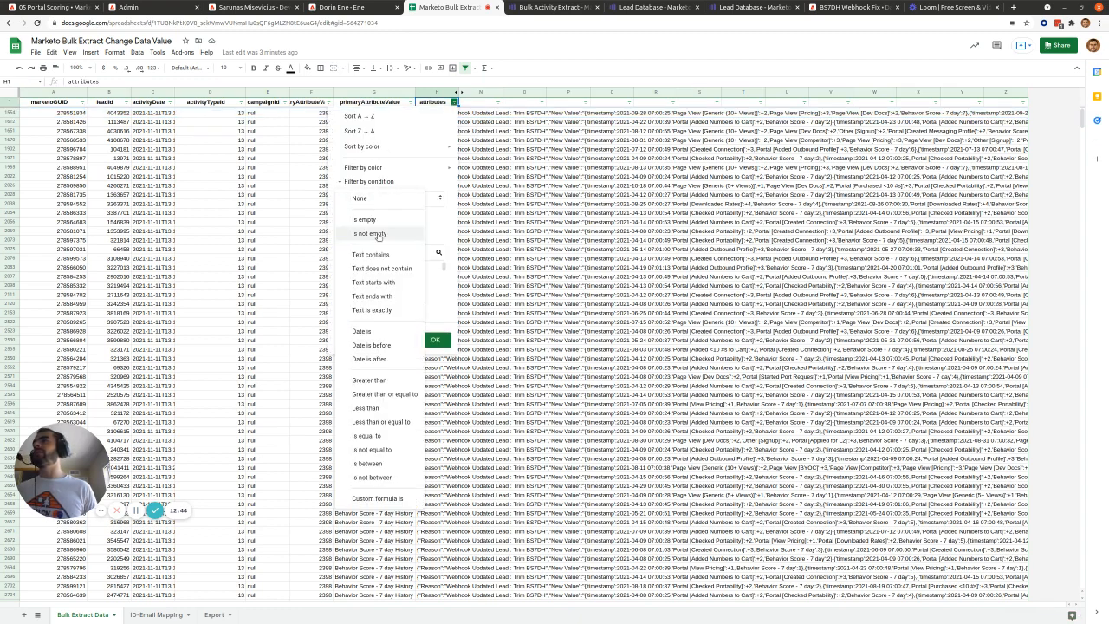
click(432, 230)
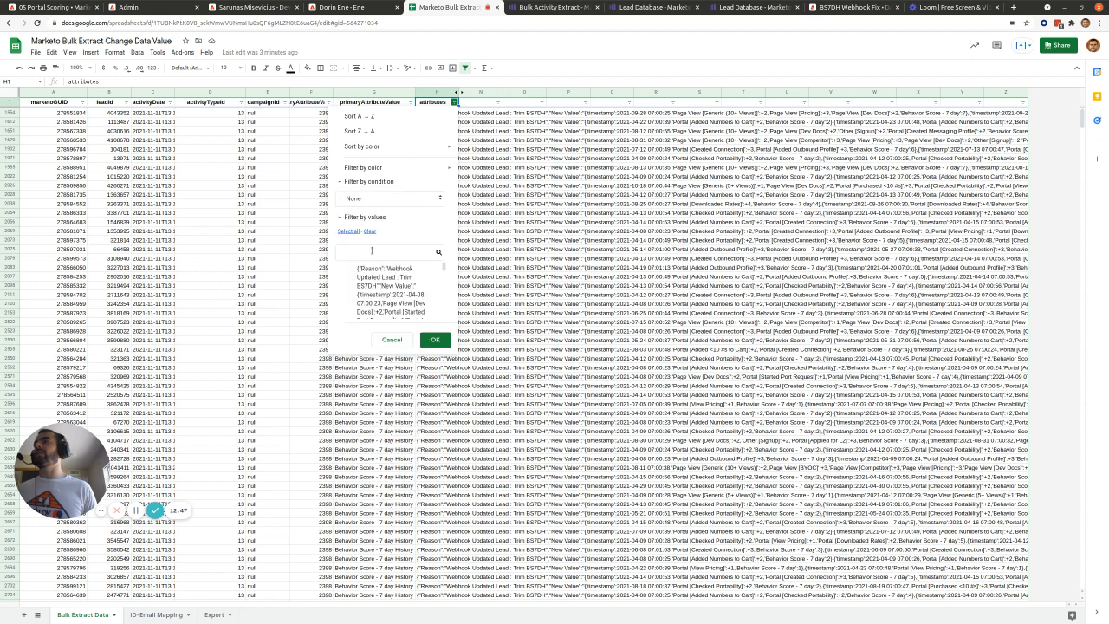
click(572, 63)
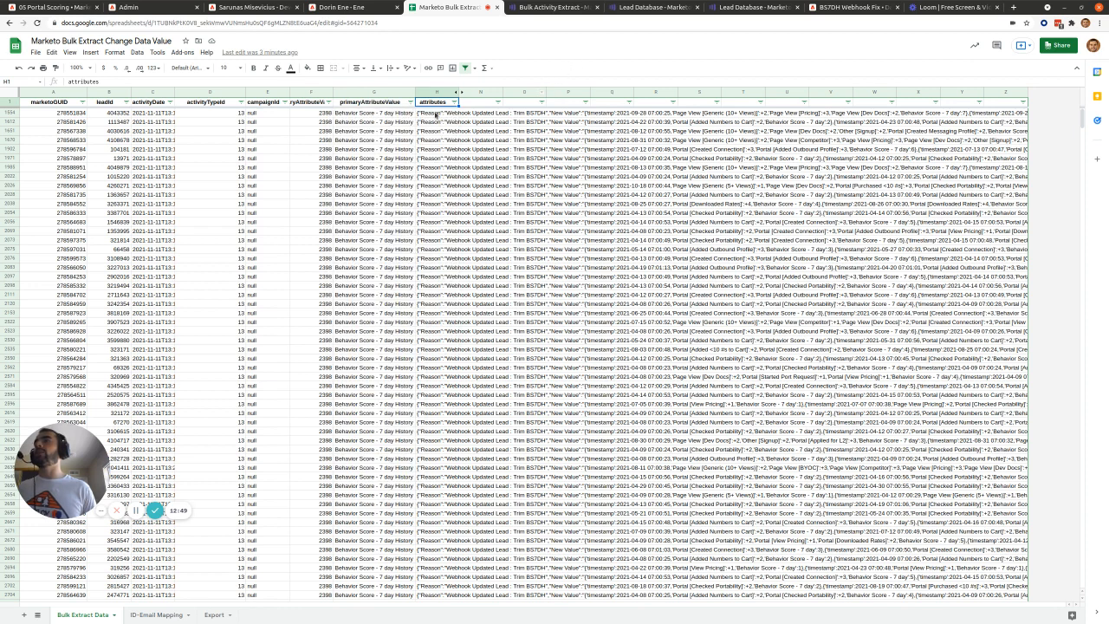
Highlight the Trim BS7DH entries in the attributes column and unhide columns I to M beside it
drag(433, 112, 438, 433)
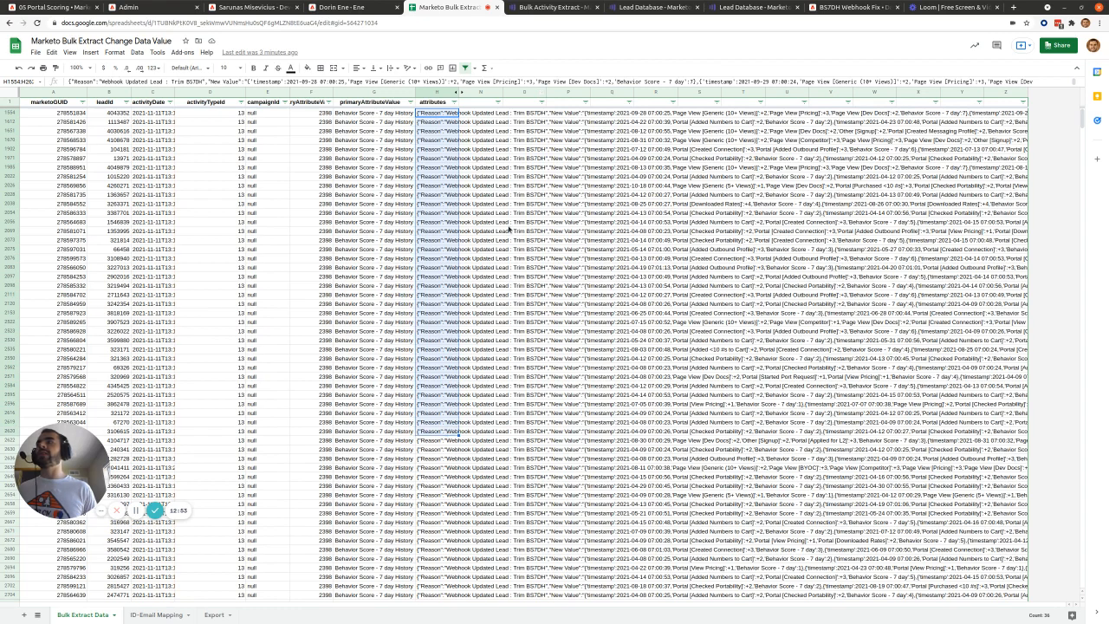
scroll(508, 230, down, 2)
scroll(437, 241, up, 2)
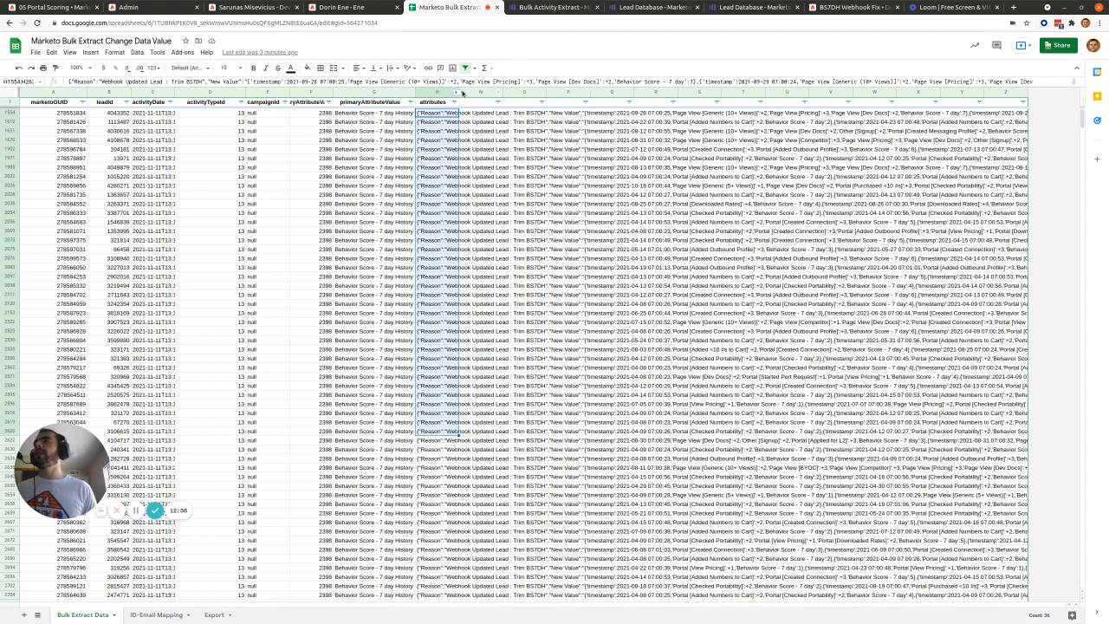
click(457, 91)
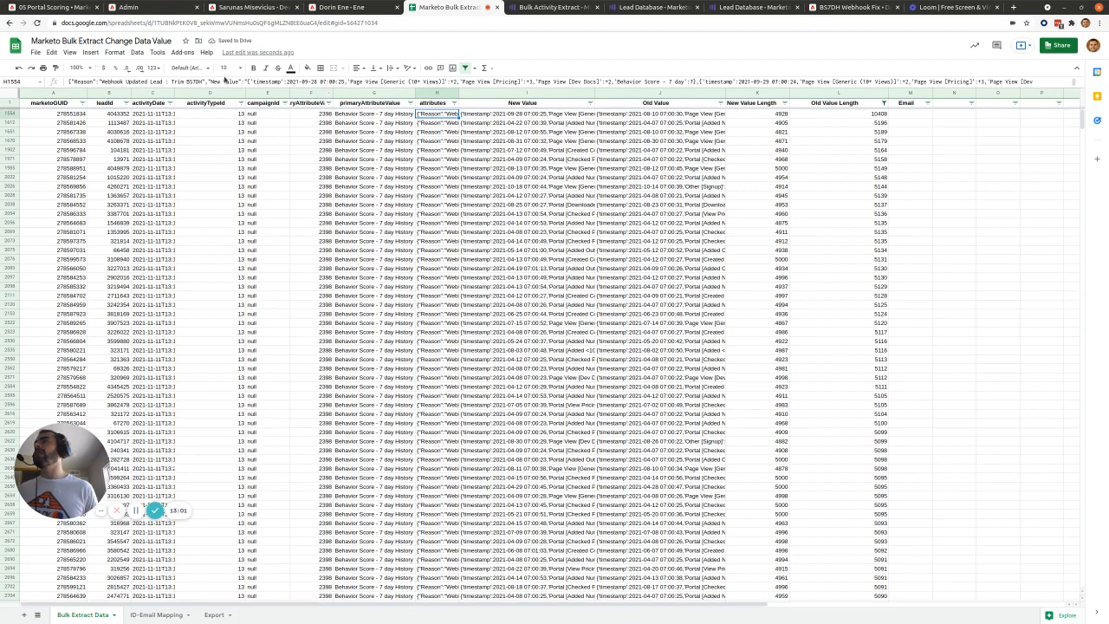
Expand the formula bar to read through the full attributes text of row 1554, and collapse it again
click(224, 79)
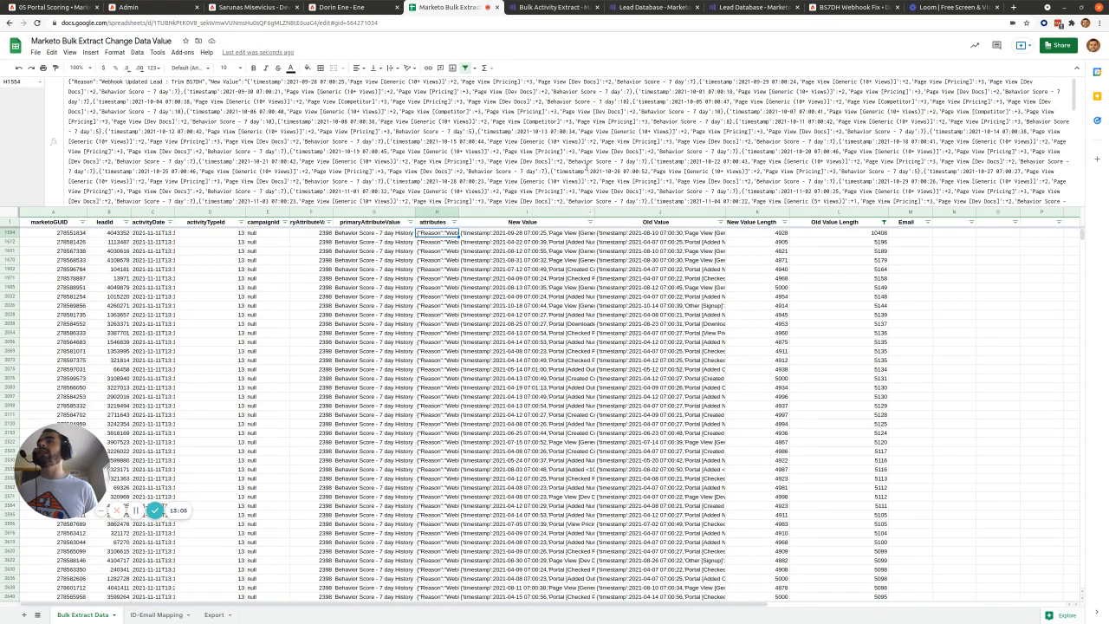
scroll(590, 165, down, 3)
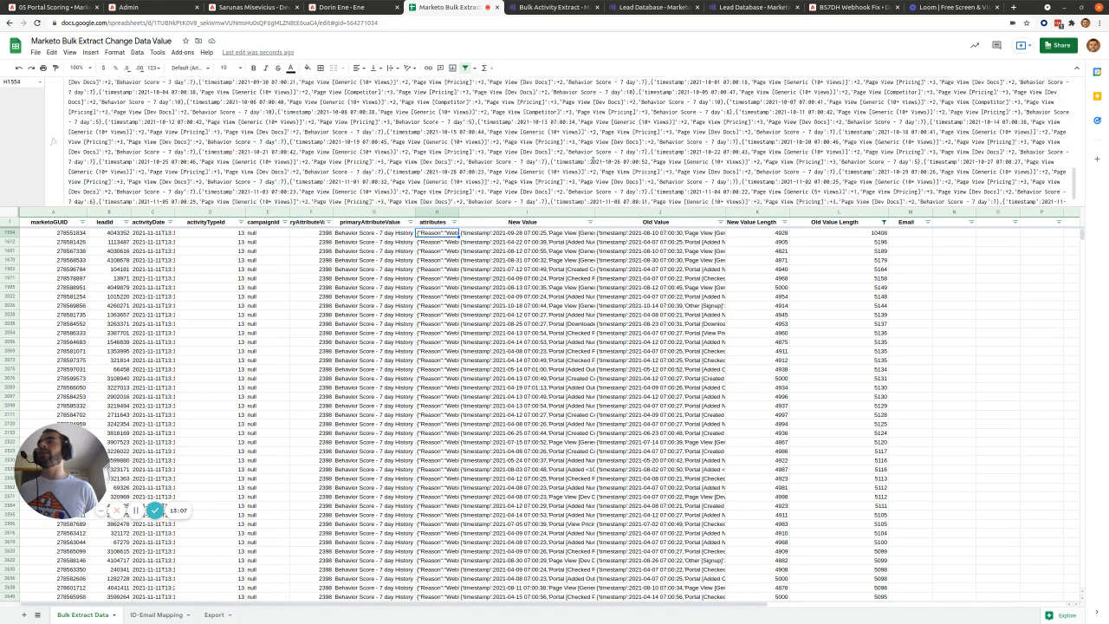
scroll(592, 161, down, 2)
drag(492, 143, 494, 87)
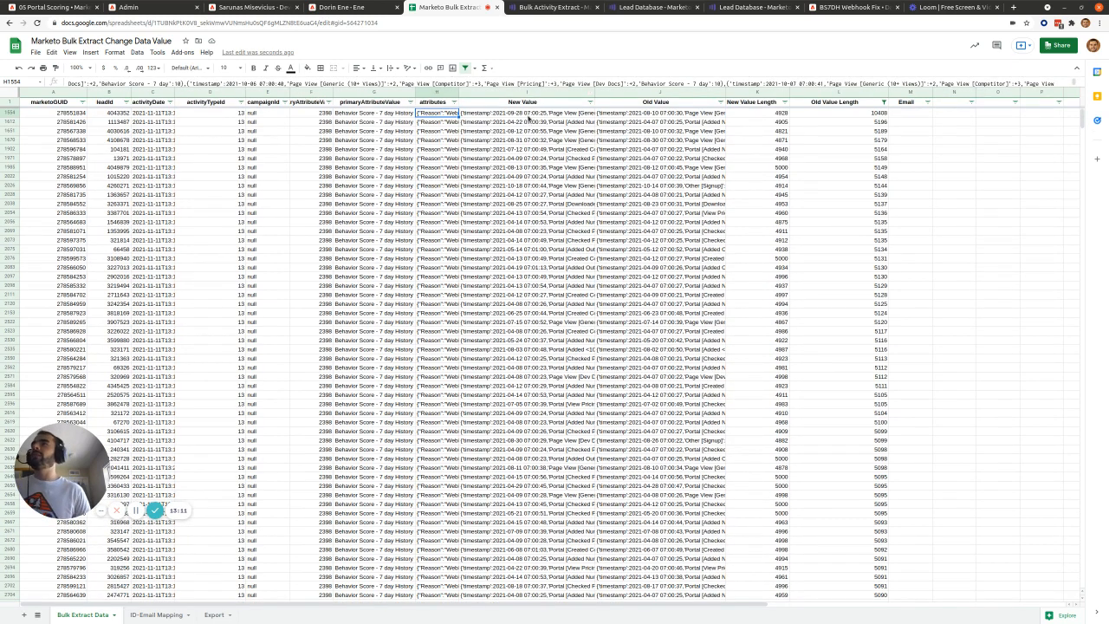
Examine the REGEXEXTRACT formulas in the New Value and Old Value cells of row 1554
click(528, 115)
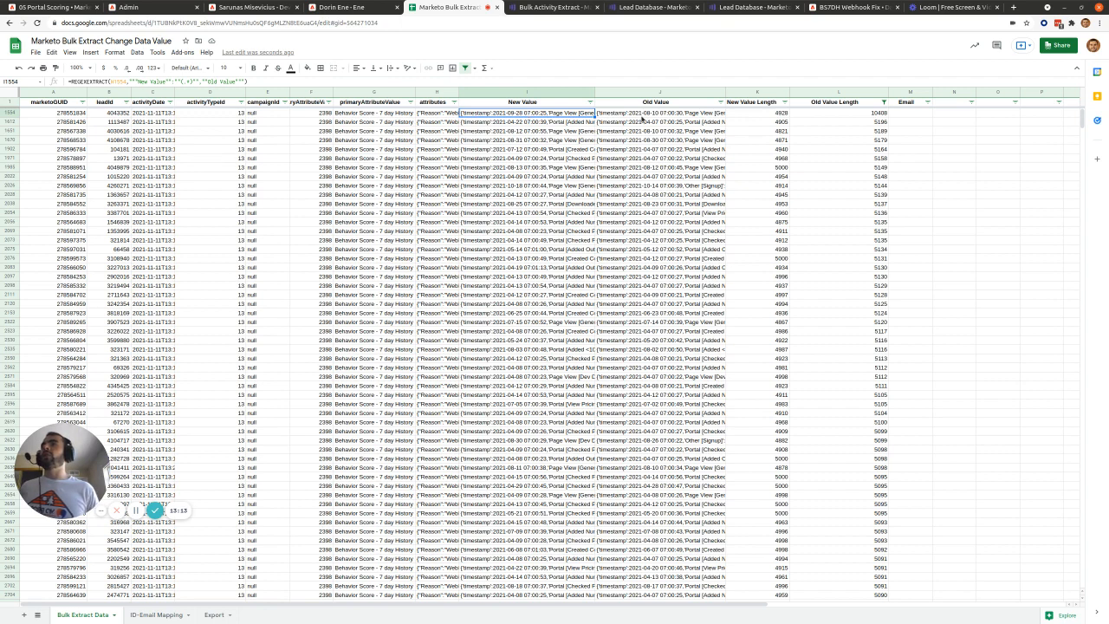
triple_click(276, 82)
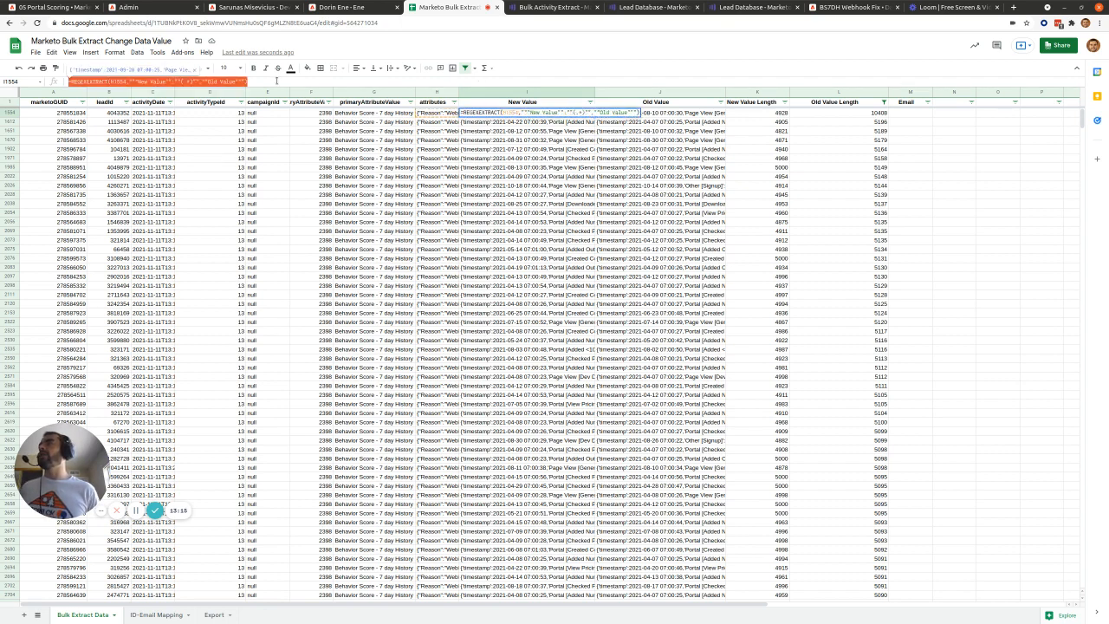
key(Escape)
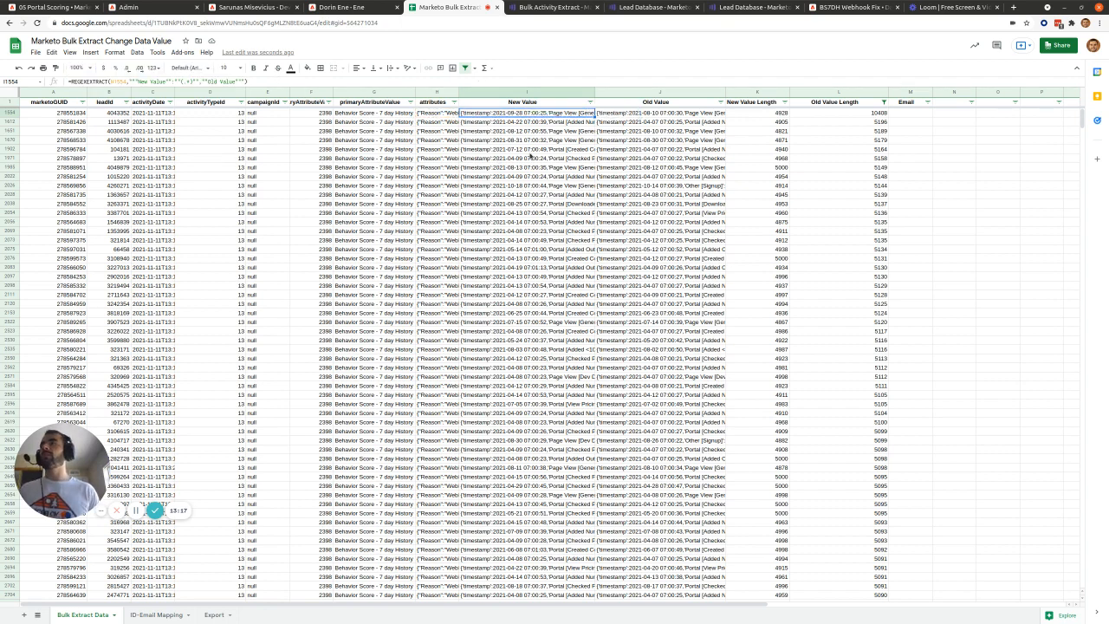
click(635, 116)
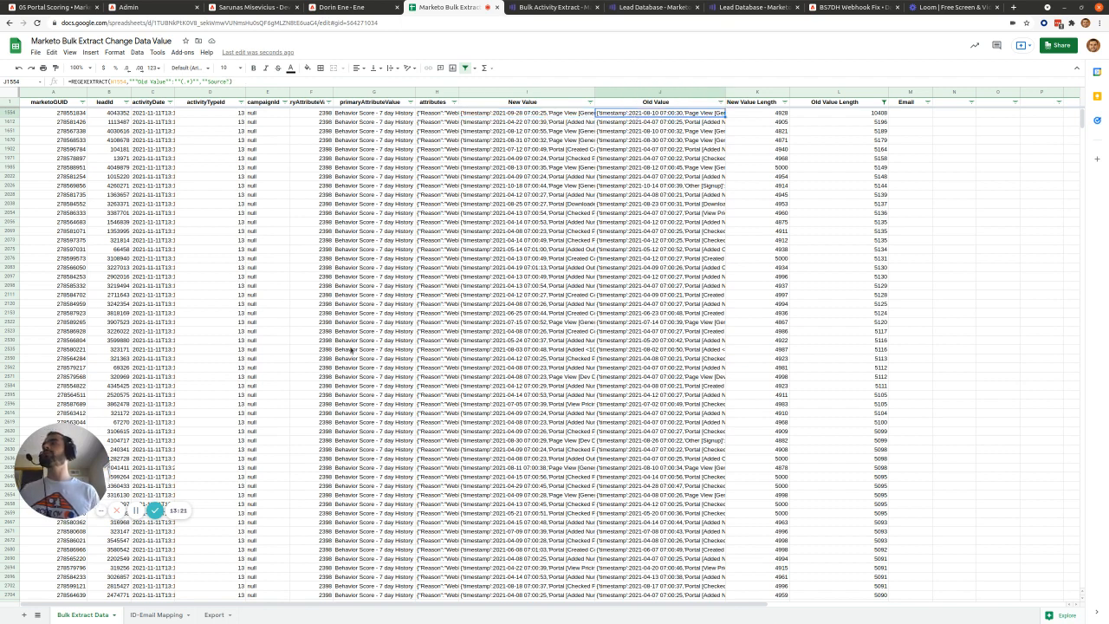
drag(99, 454, 256, 366)
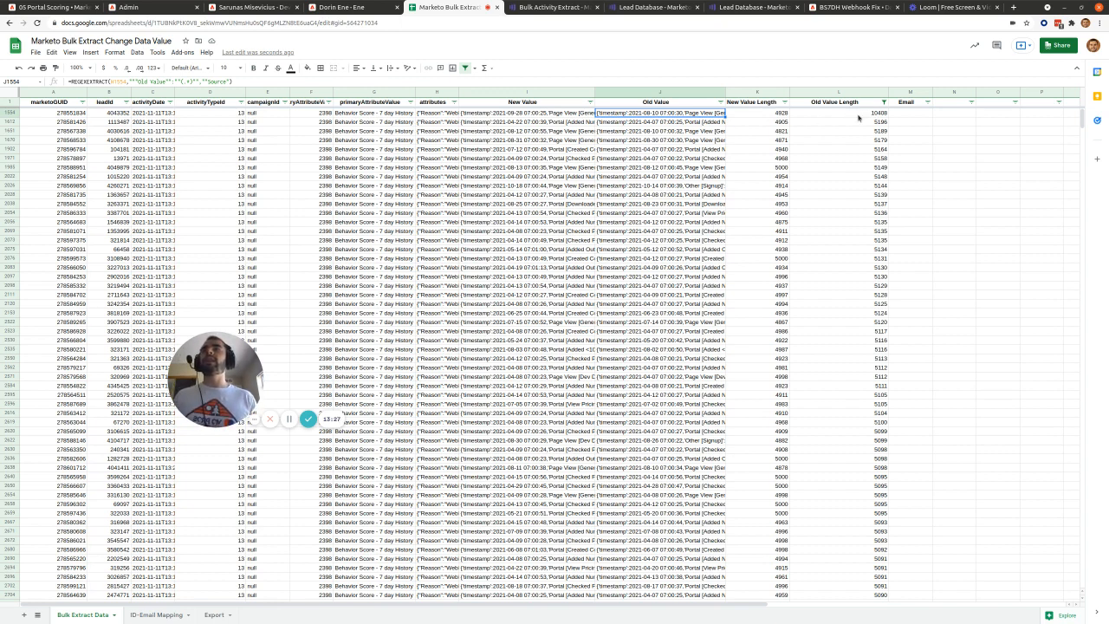
Check the length formulas in row 1554 and compare New Value Length with Old Value Length down the filtered rows
click(859, 115)
click(752, 114)
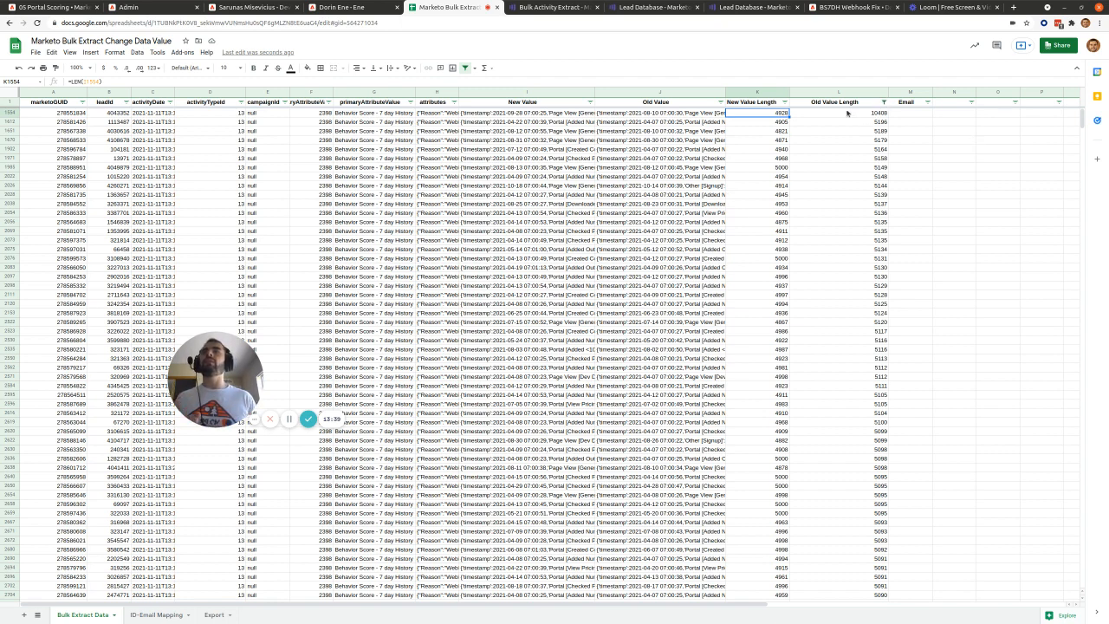
drag(1084, 111, 1072, 181)
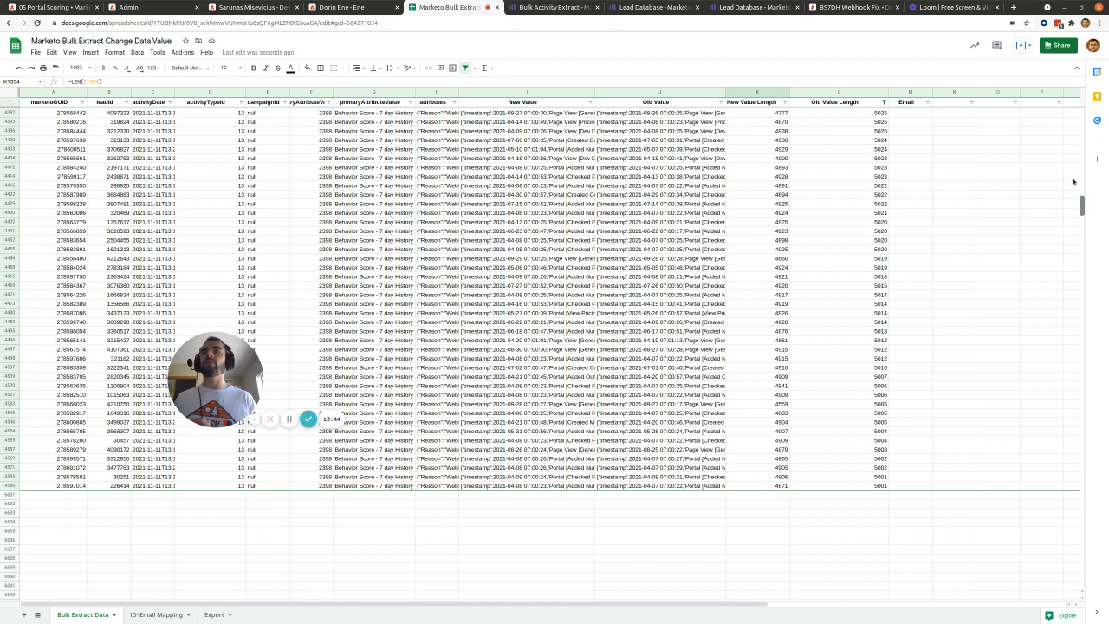
click(784, 198)
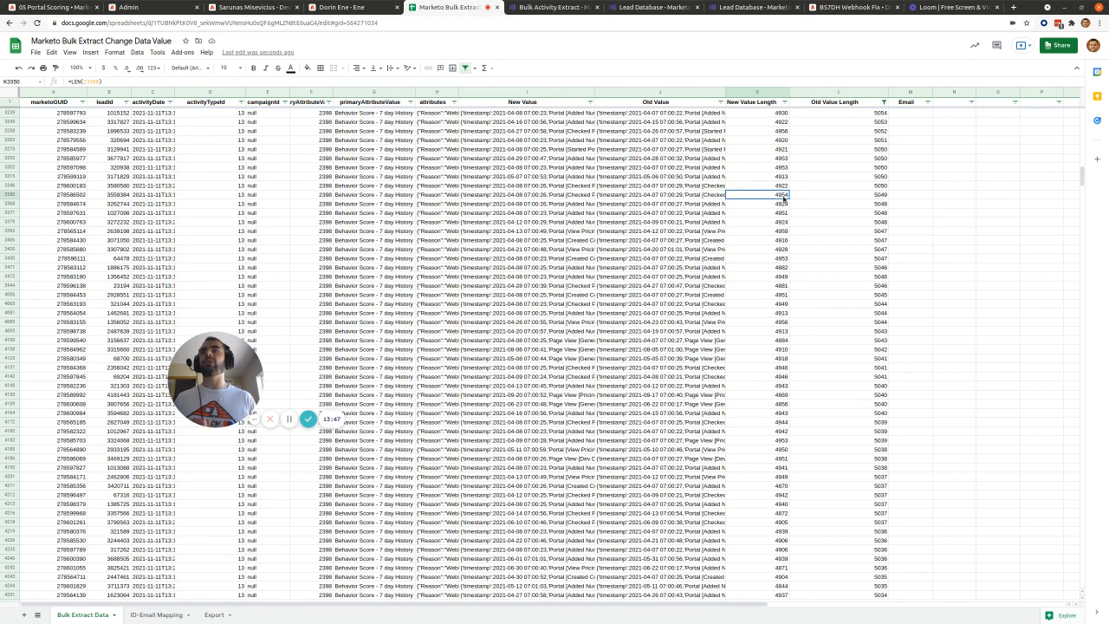
scroll(855, 347, down, 3)
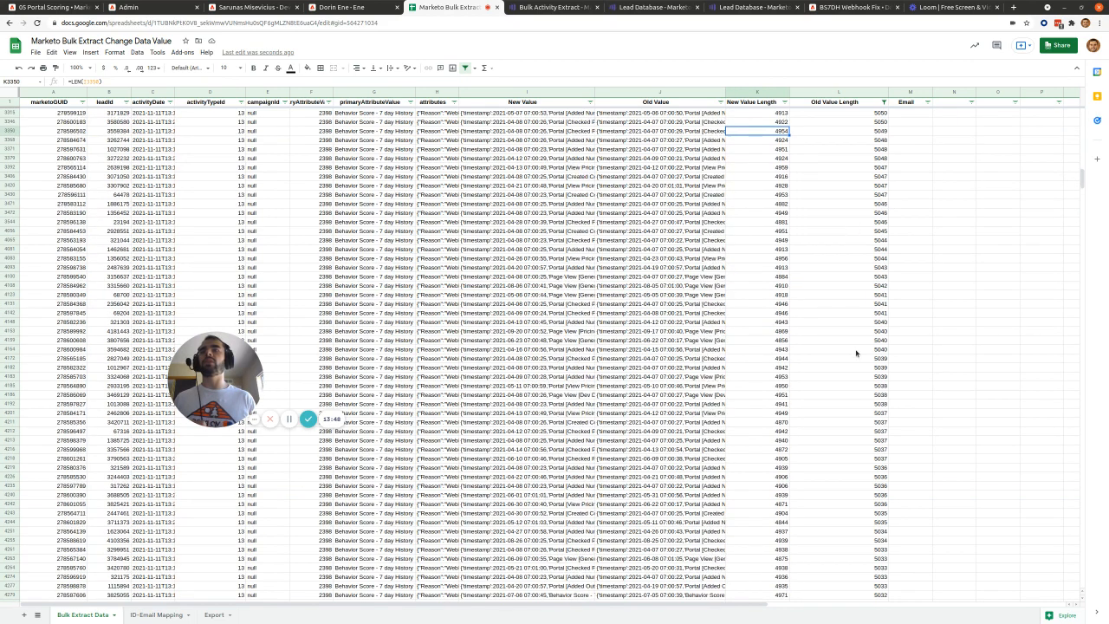
scroll(853, 371, down, 1)
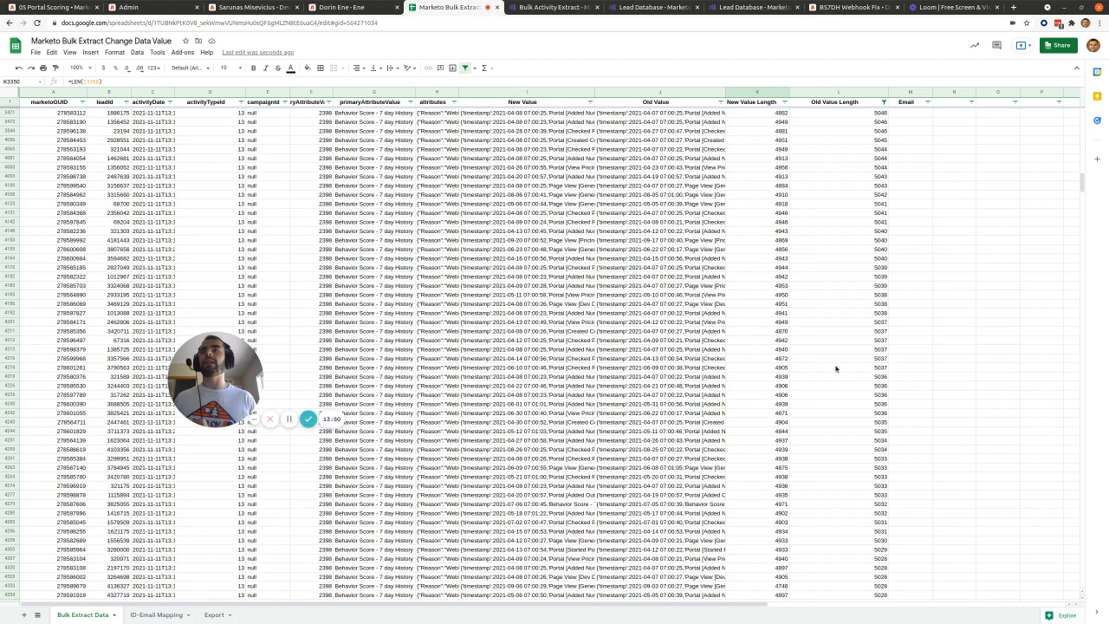
click(784, 367)
scroll(806, 316, down, 10)
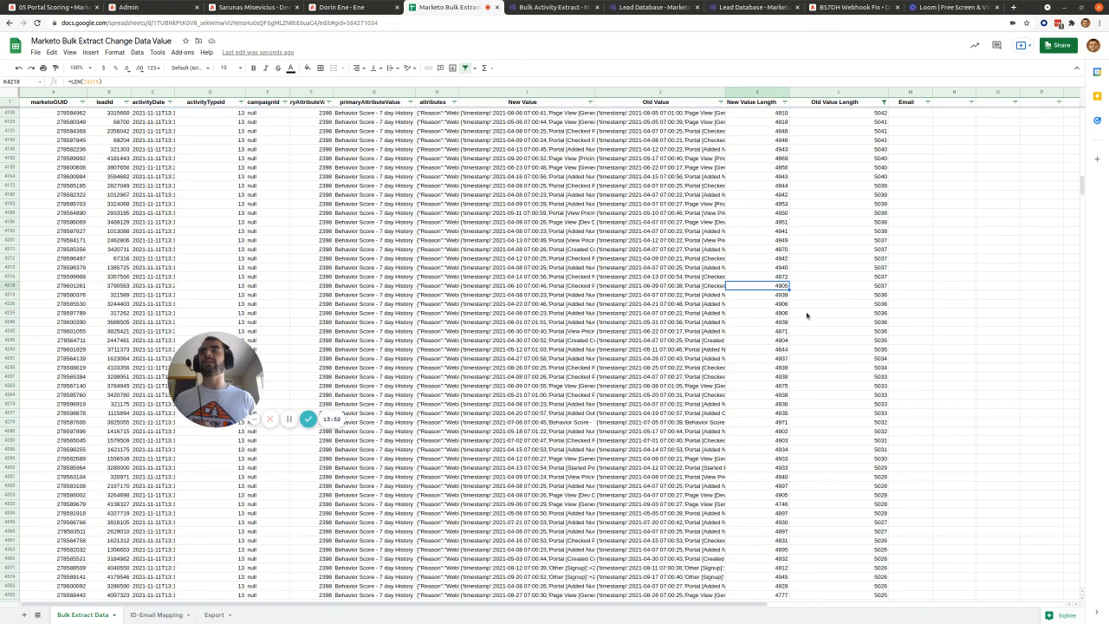
scroll(807, 315, down, 1)
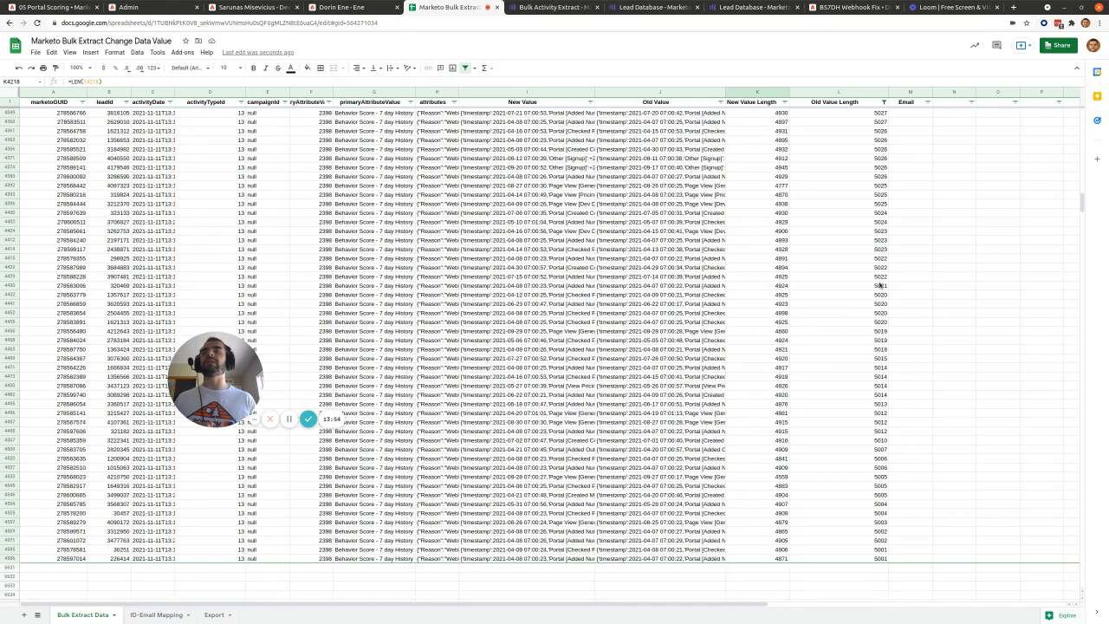
drag(1082, 201, 1078, 97)
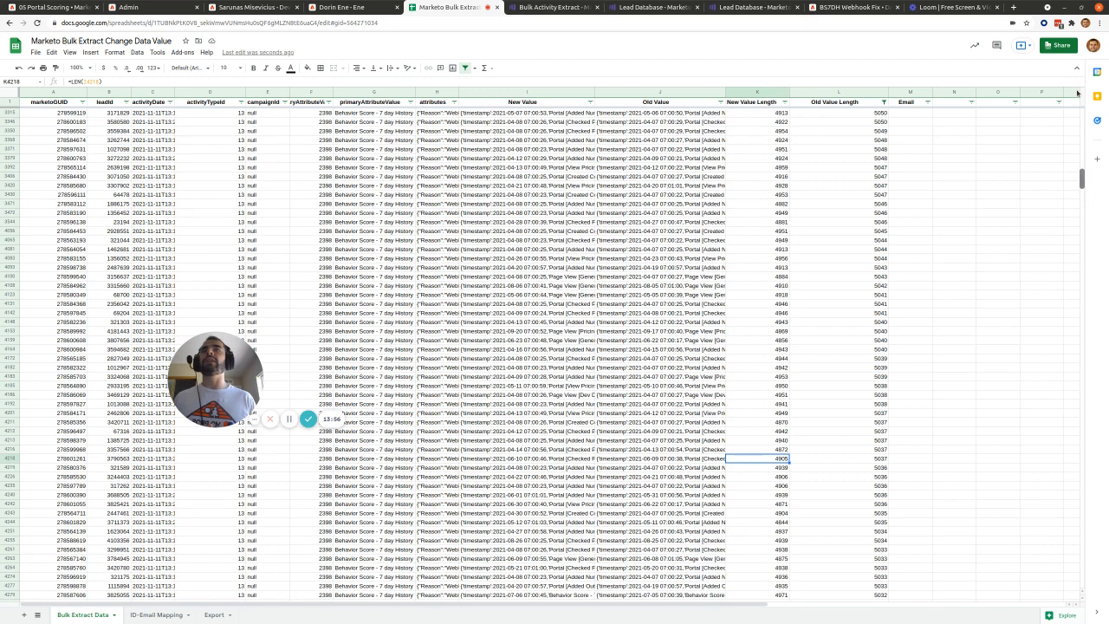
Filter the Old Value Length column to show only values less than 5000
click(884, 103)
click(837, 199)
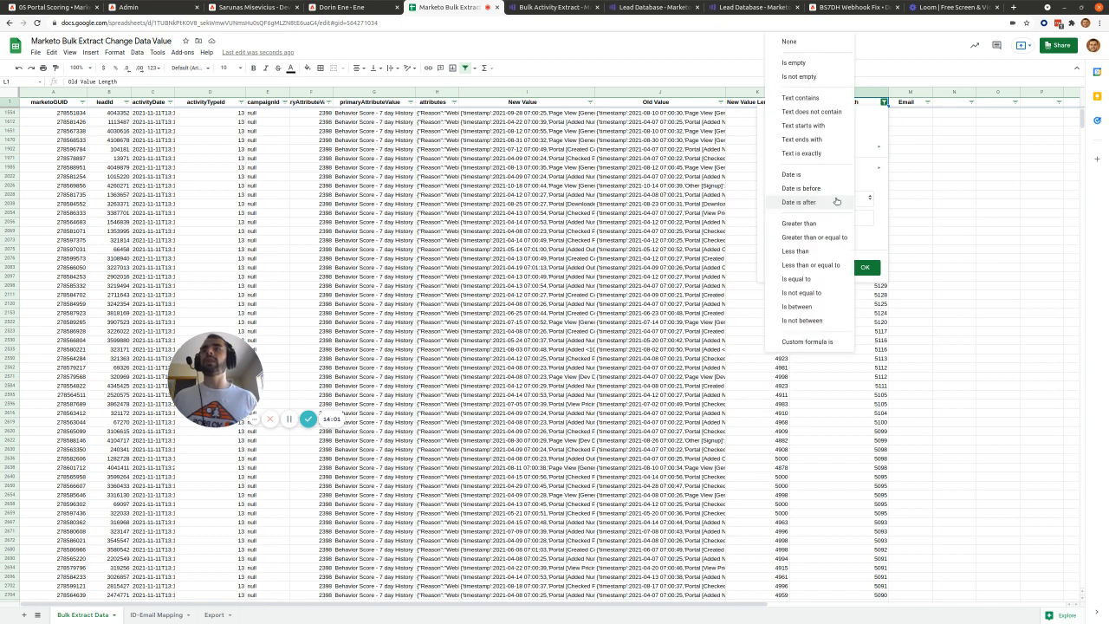
click(824, 250)
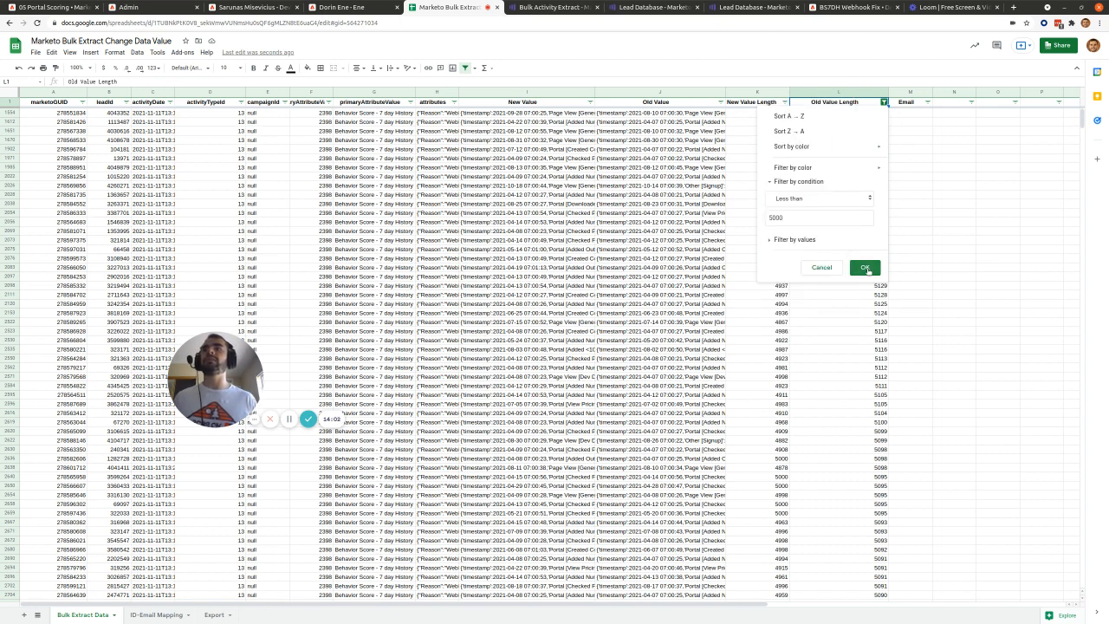
click(867, 267)
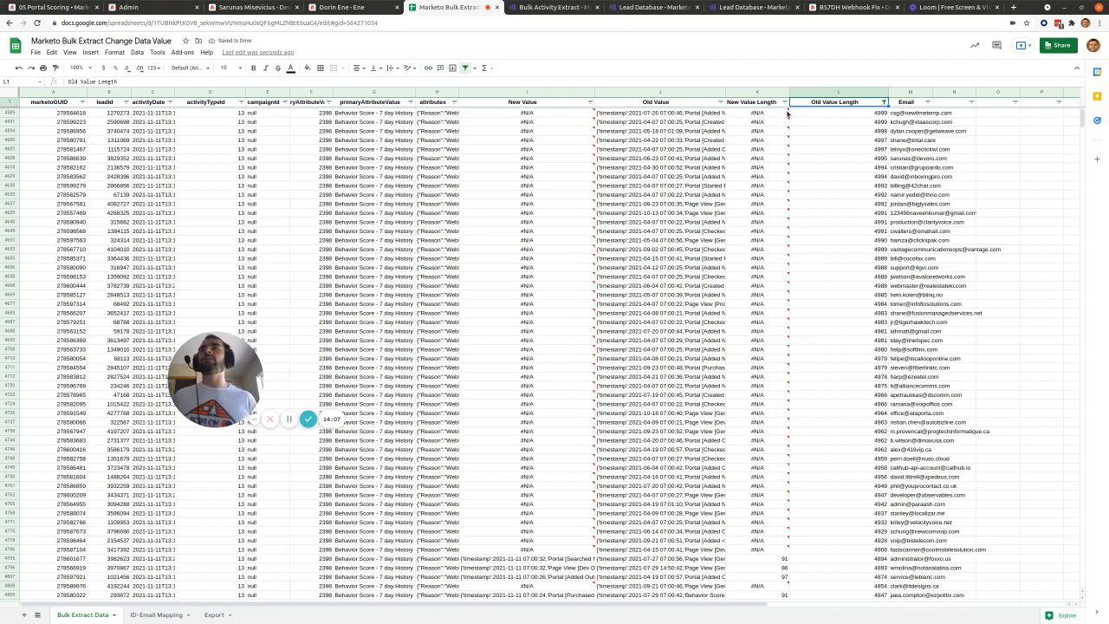
Switch to the lead's Marketo activity log and read the details of the Trim BS7DH Call Webhook activity
click(230, 12)
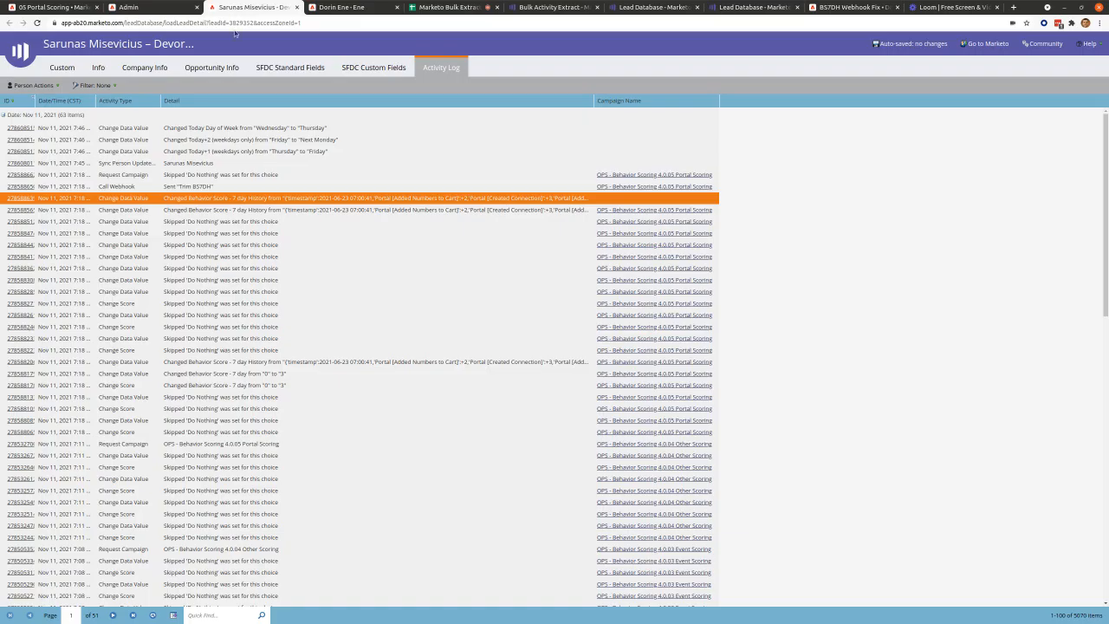
click(63, 197)
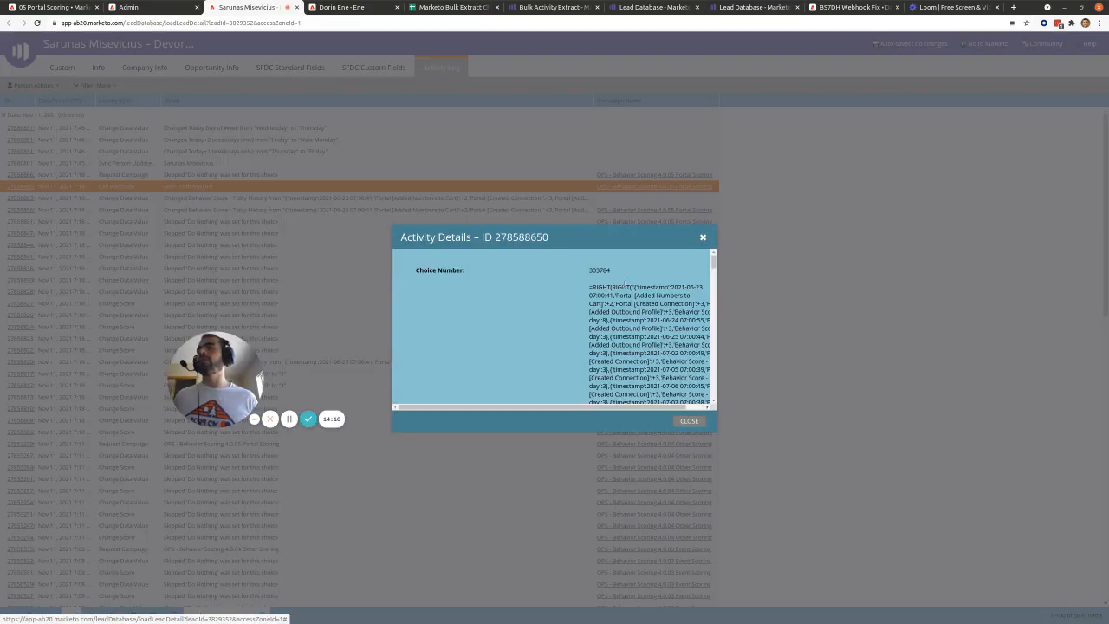
scroll(624, 286, down, 4)
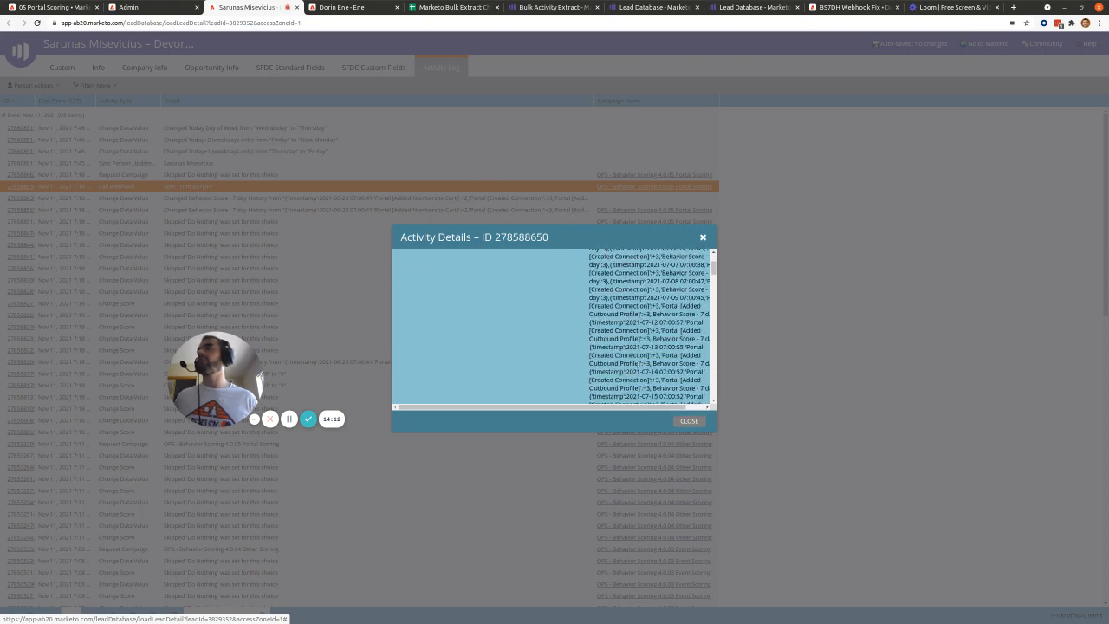
mouse_move(713, 265)
mouse_down()
mouse_move(713, 372)
mouse_move(713, 258)
mouse_up()
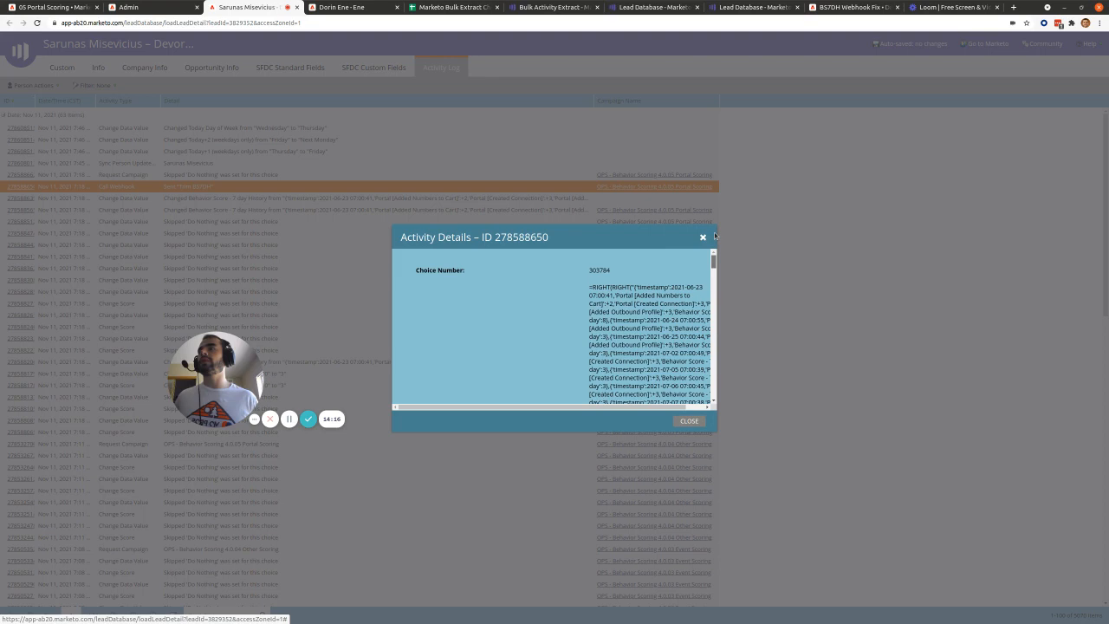
click(686, 421)
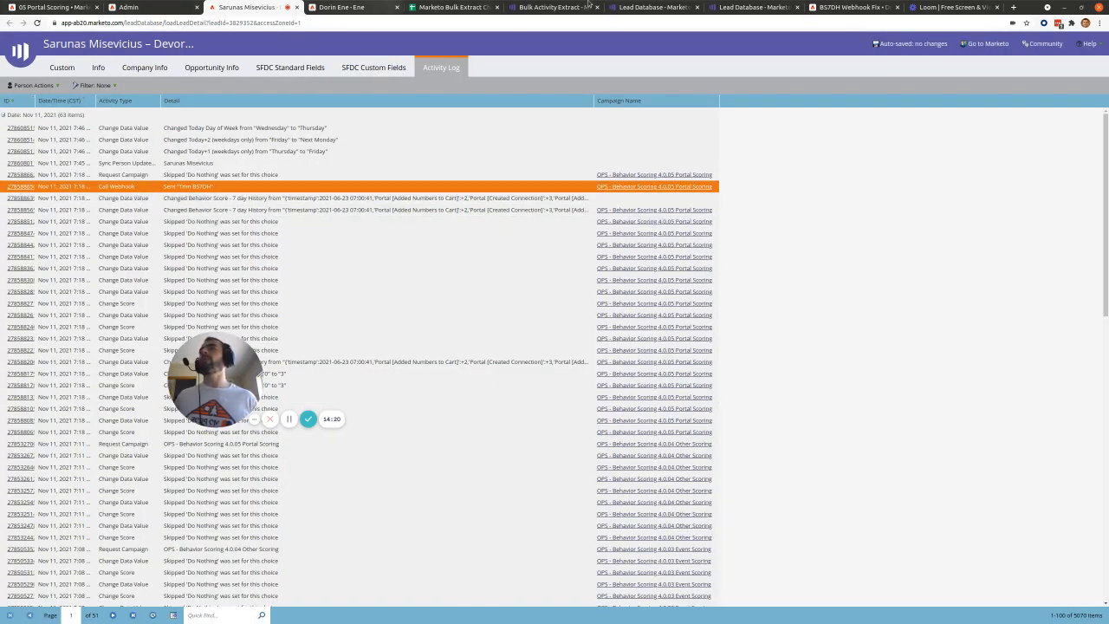
Return to the Marketo Bulk Extract Change Data Value spreadsheet and examine the #N/A and short values in New Value Length
click(447, 7)
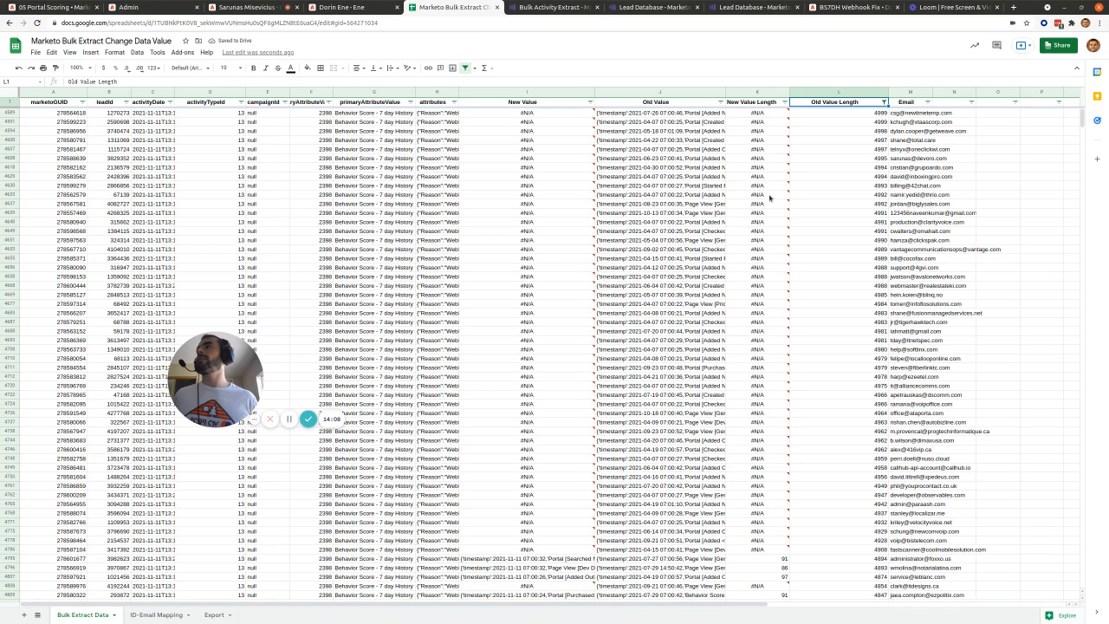
drag(779, 122, 748, 356)
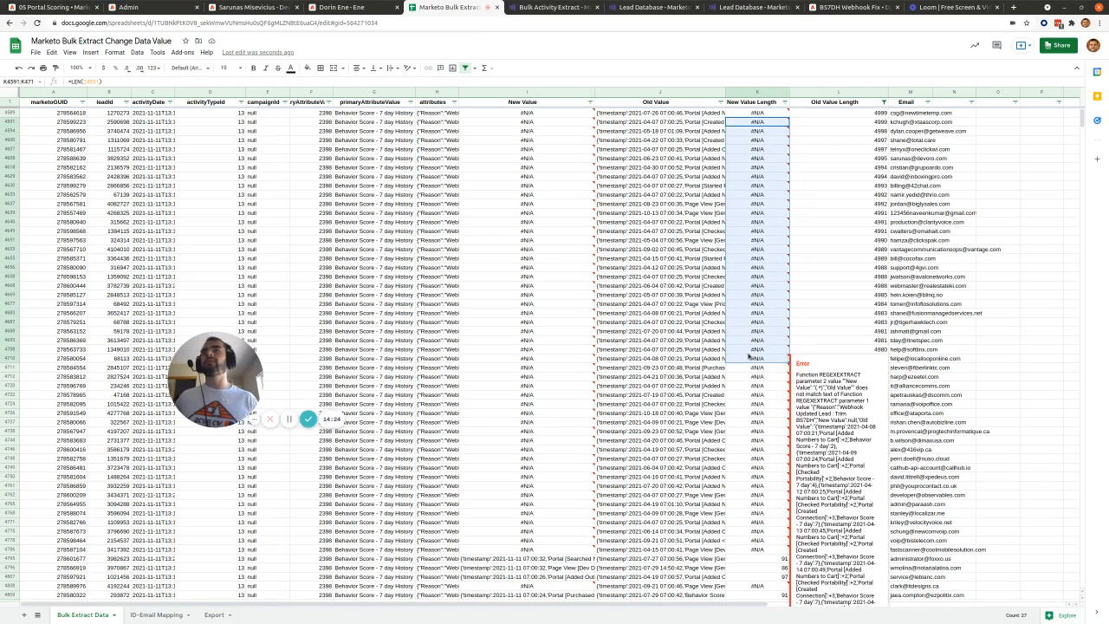
click(1004, 250)
scroll(834, 345, down, 1)
scroll(834, 345, down, 5)
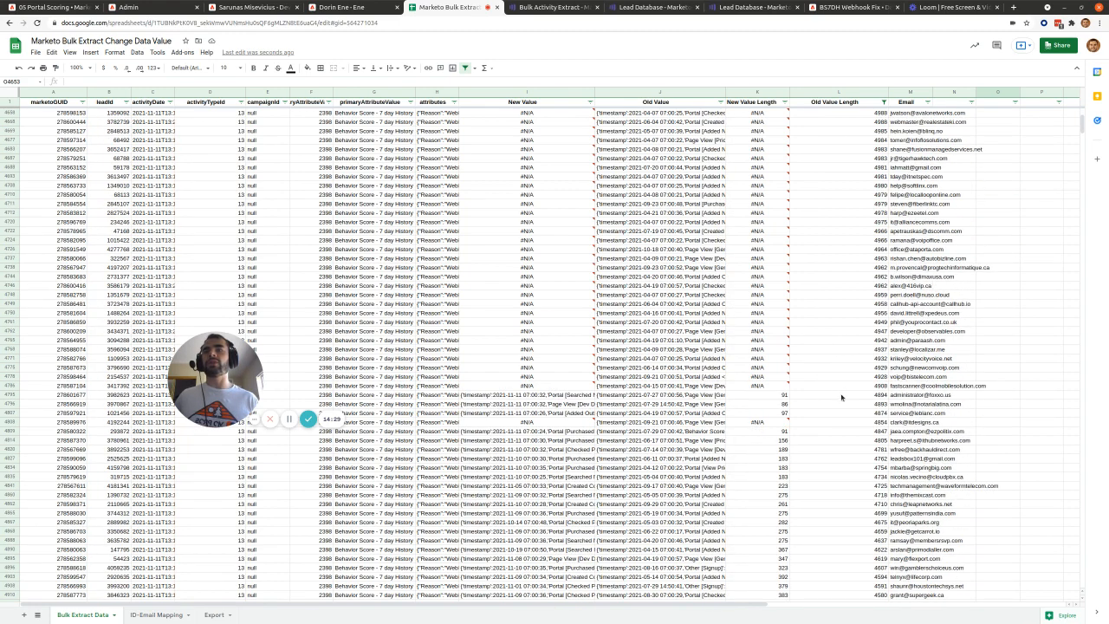
drag(843, 395, 778, 413)
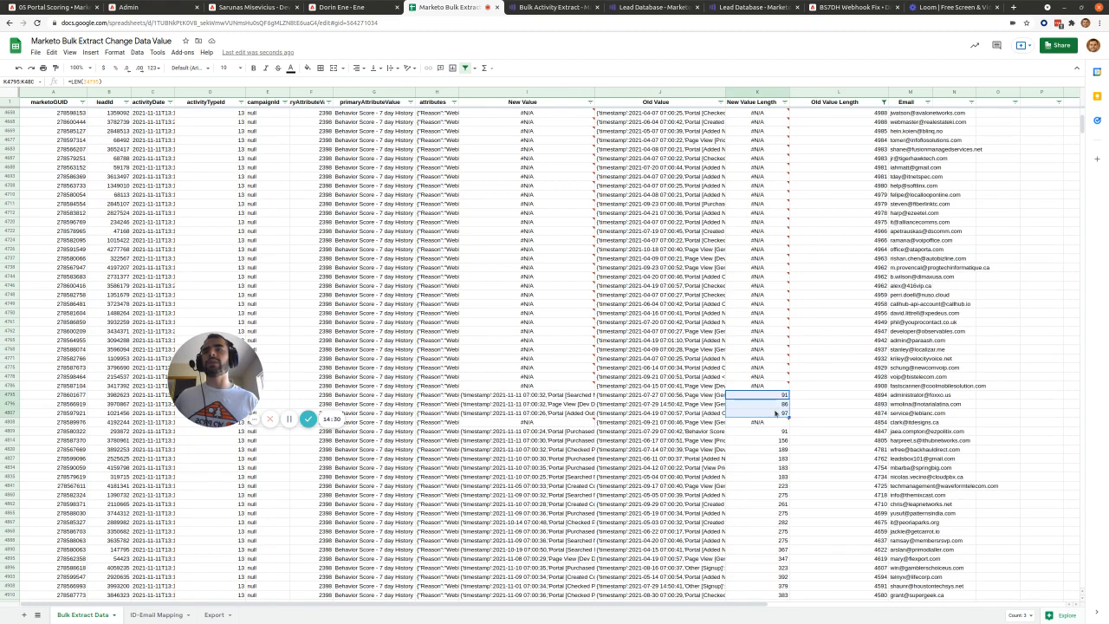
Compare the numeric New Value Length entries with their Old Value Length values, and check the Email lookup formula in the first filtered row
scroll(864, 393, down, 2)
scroll(863, 392, down, 2)
drag(864, 394, 867, 501)
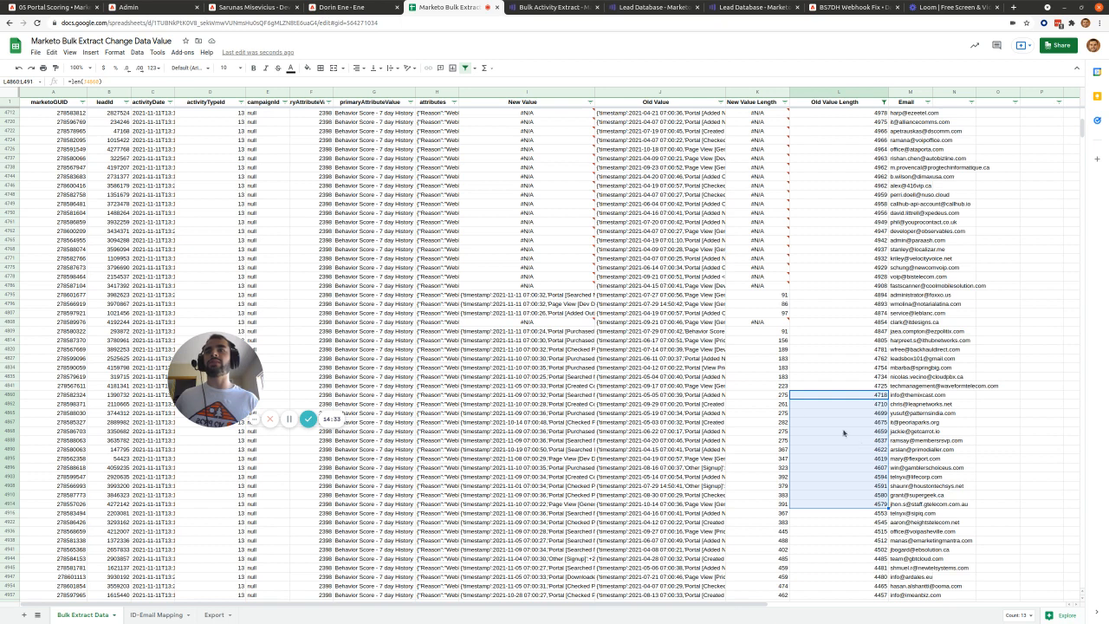
drag(767, 395, 771, 496)
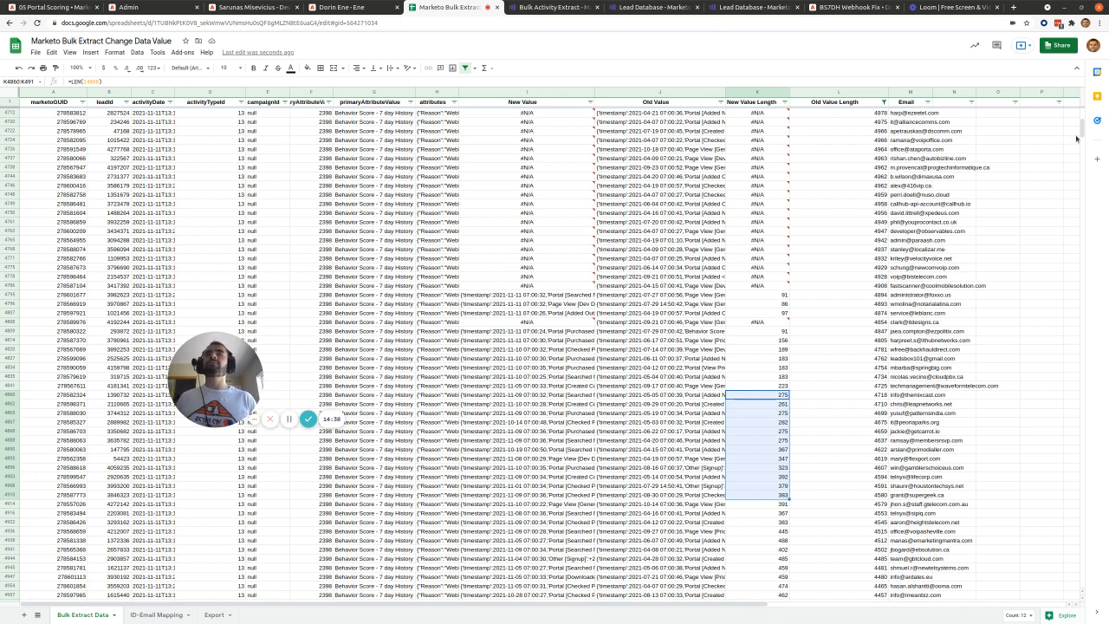
scroll(1078, 138, up, 3)
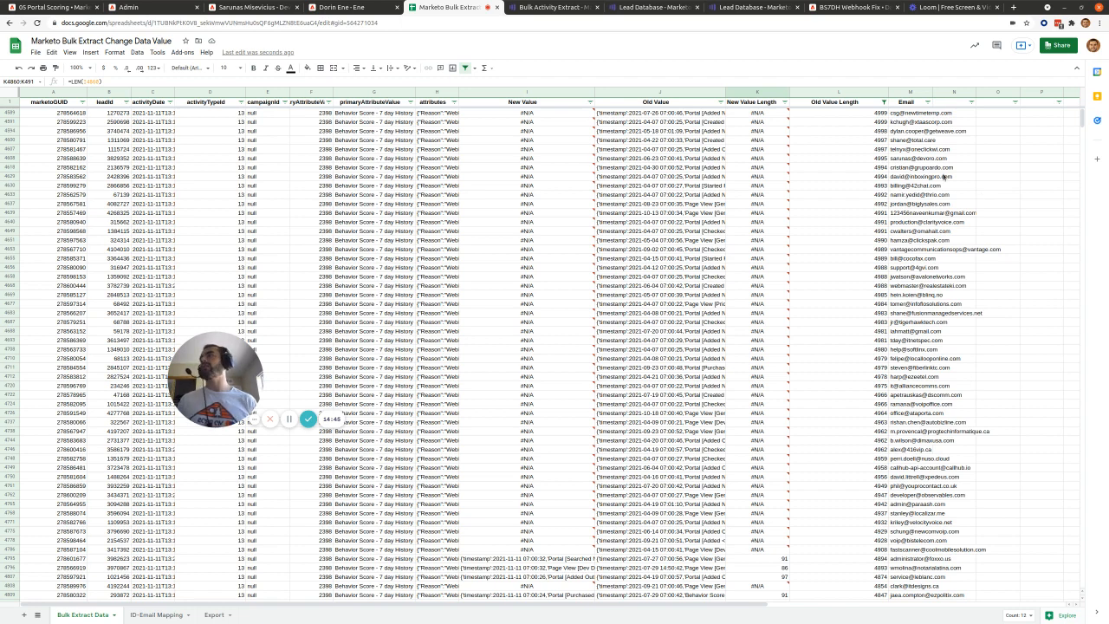
click(110, 113)
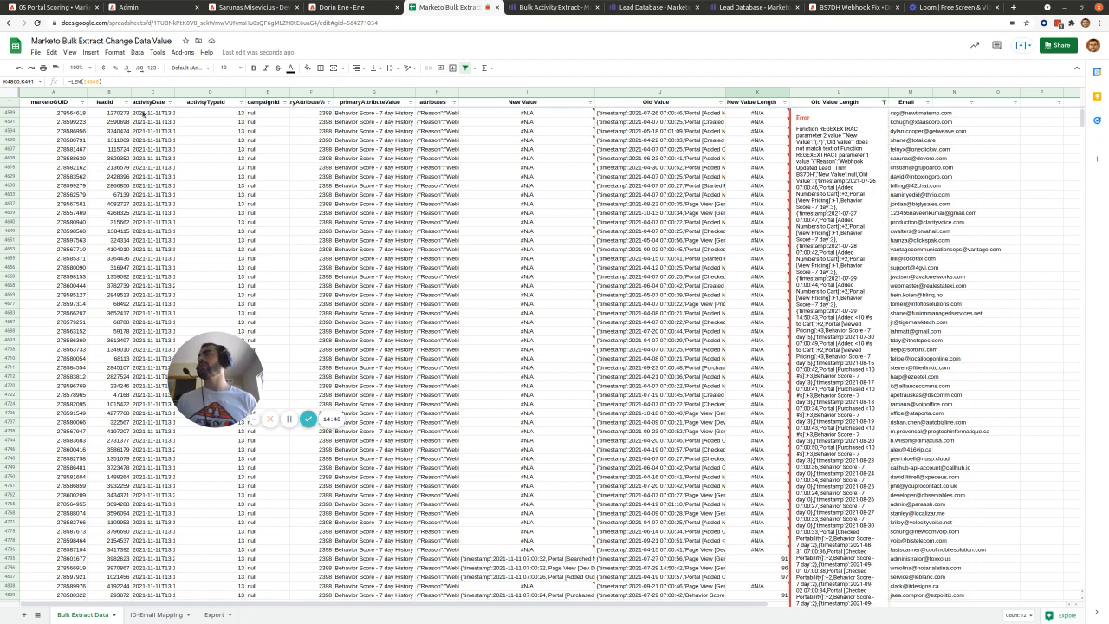
click(909, 114)
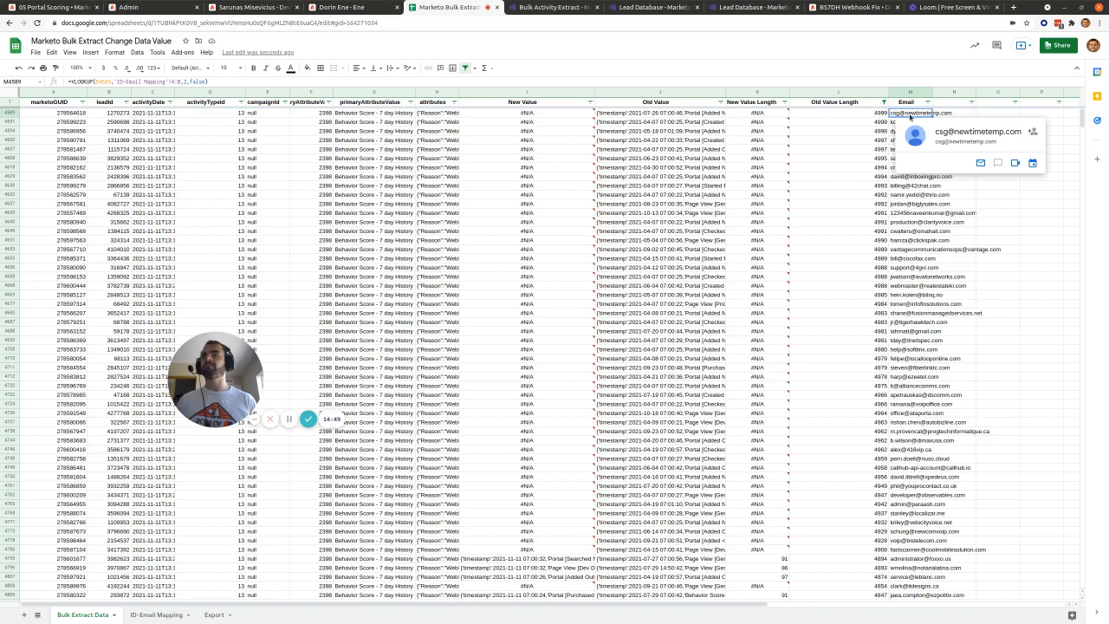
Switch to Marketo and review the Trimmed by Webhook smart list's Data Value Changed filter and its list of people
click(38, 6)
click(71, 425)
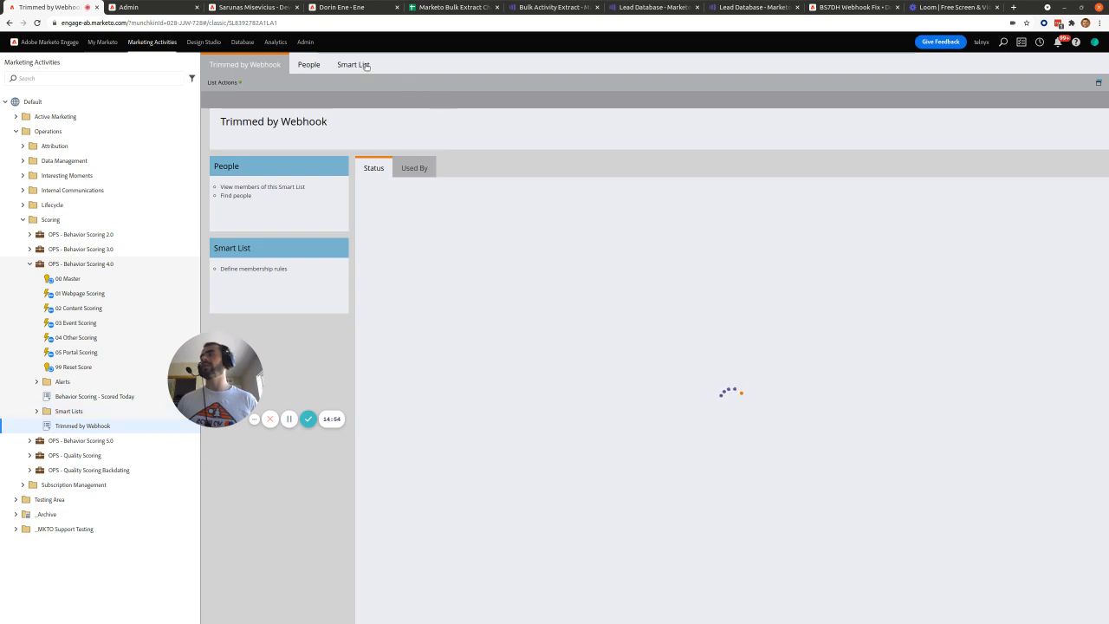
click(364, 65)
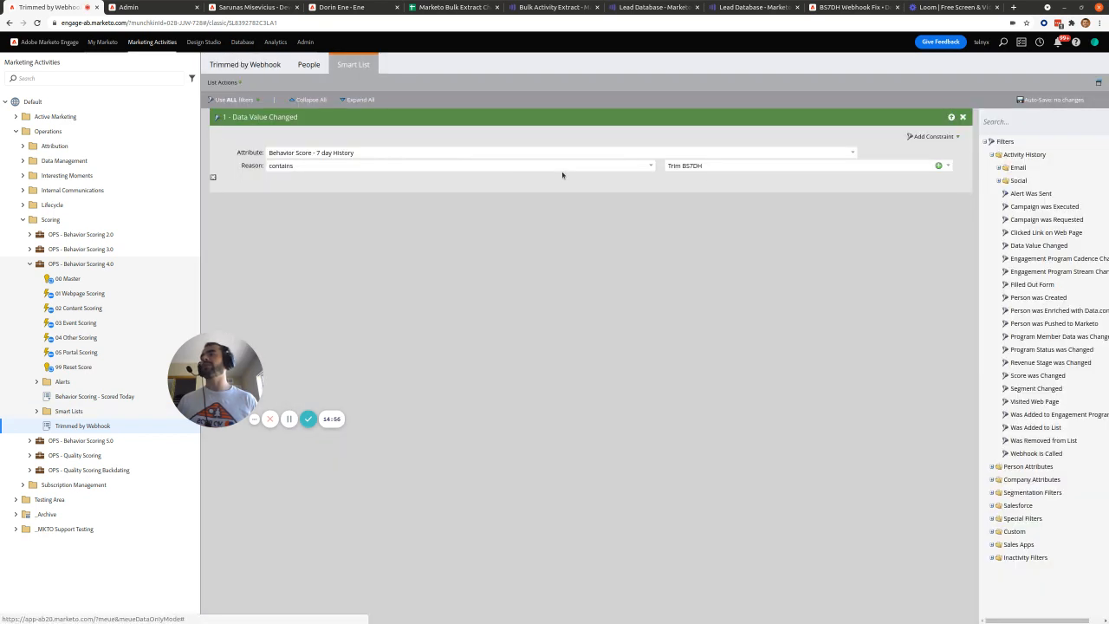
click(294, 152)
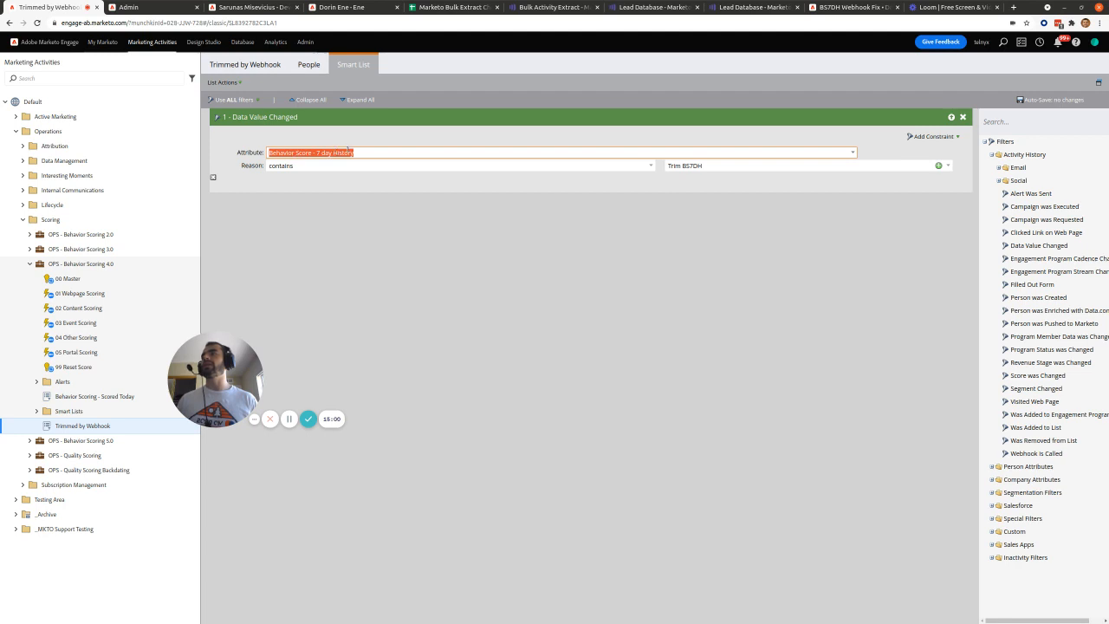
double_click(672, 165)
click(314, 68)
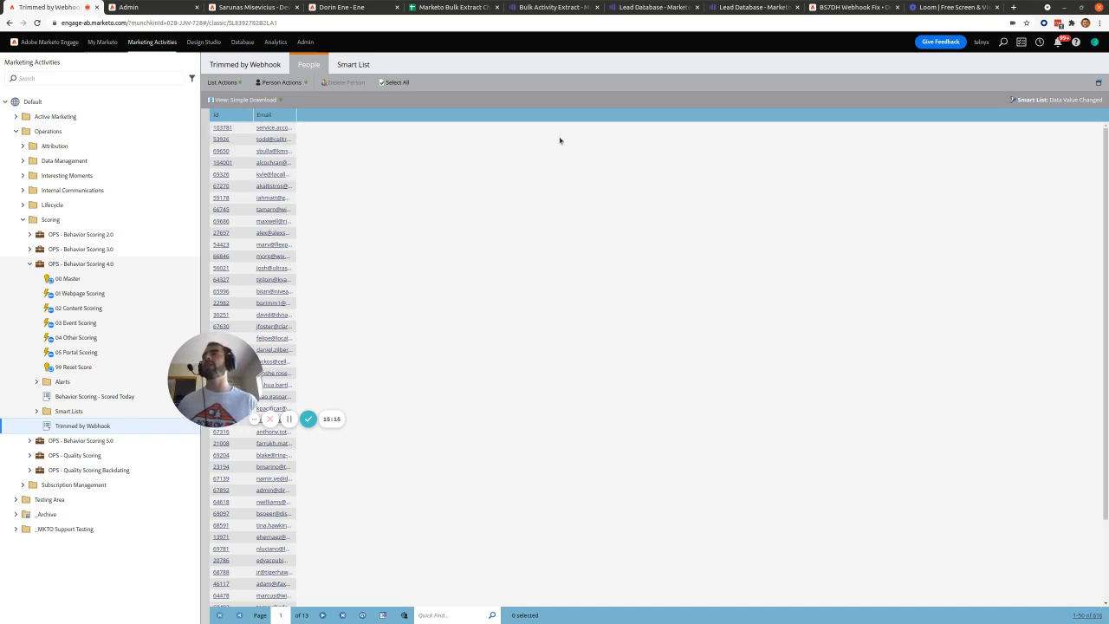
Return to the spreadsheet, view the ID-Email Mapping sheet, and check the first filtered row's leadId and Email lookup in Bulk Extract Data
click(462, 8)
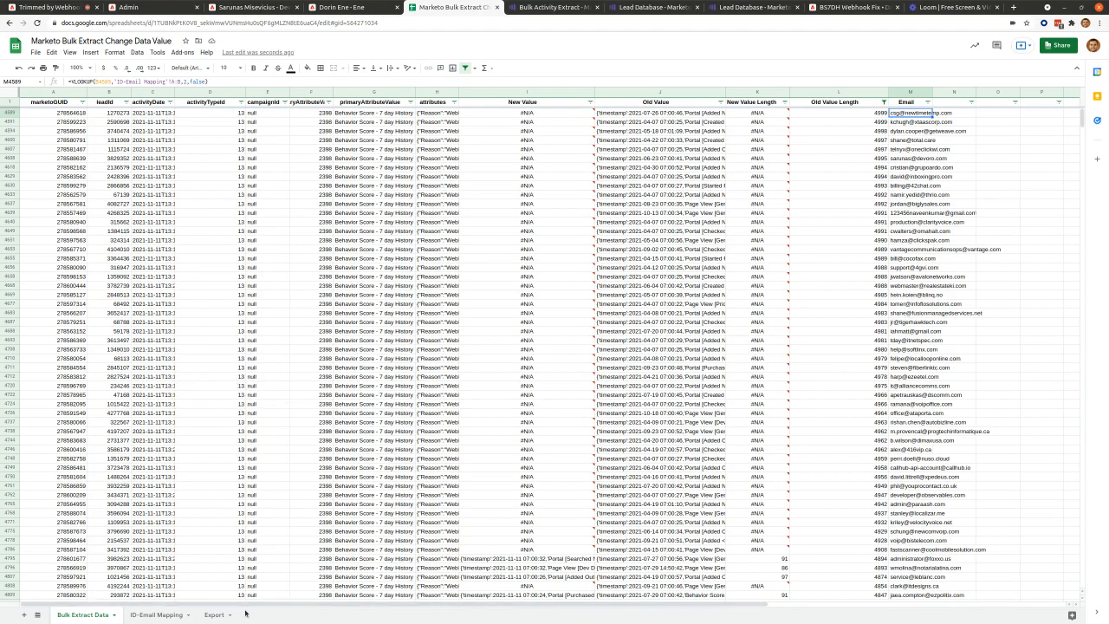
click(160, 615)
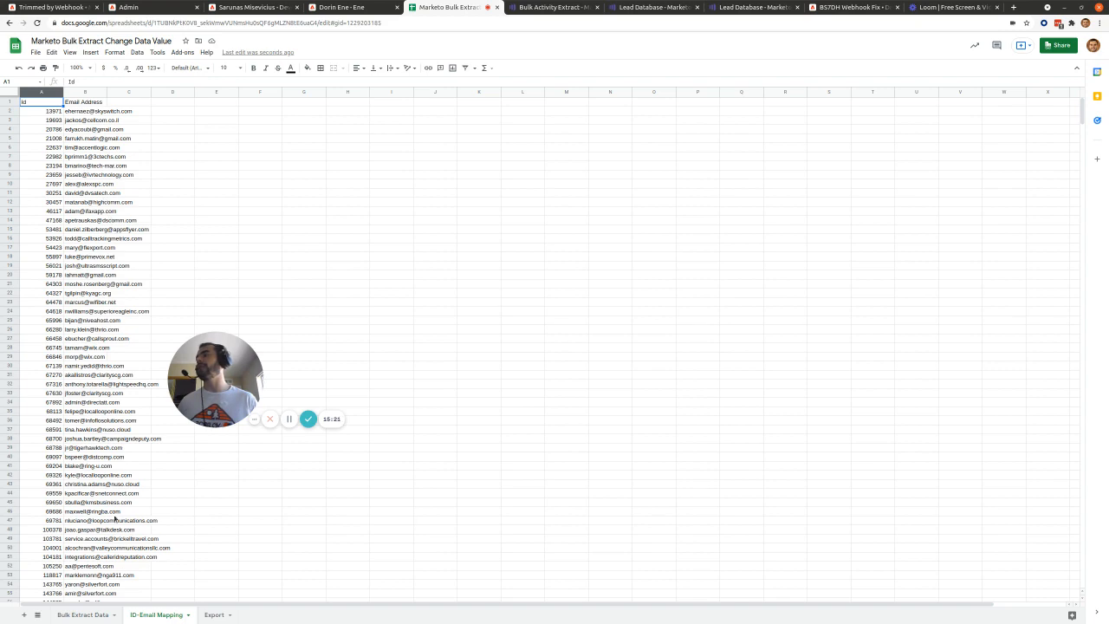
click(98, 620)
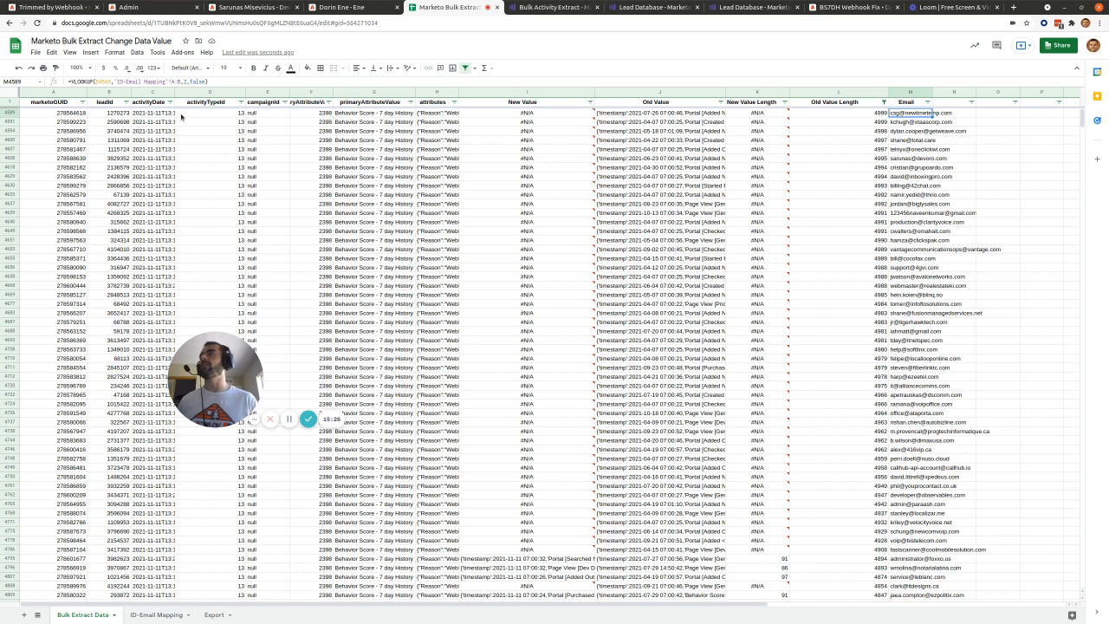
click(126, 114)
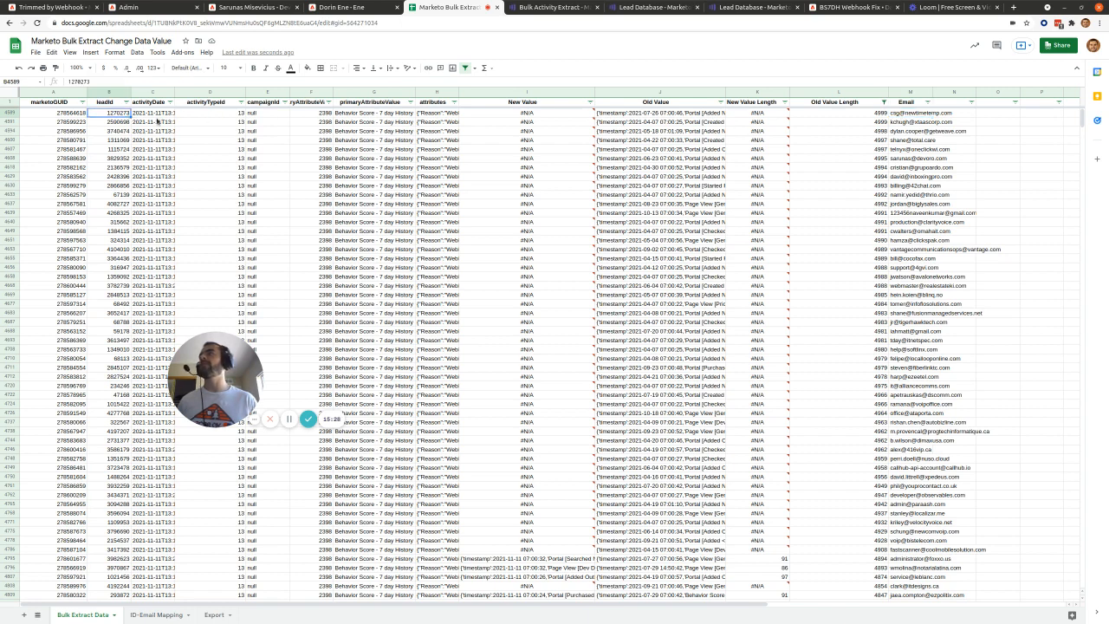
click(918, 114)
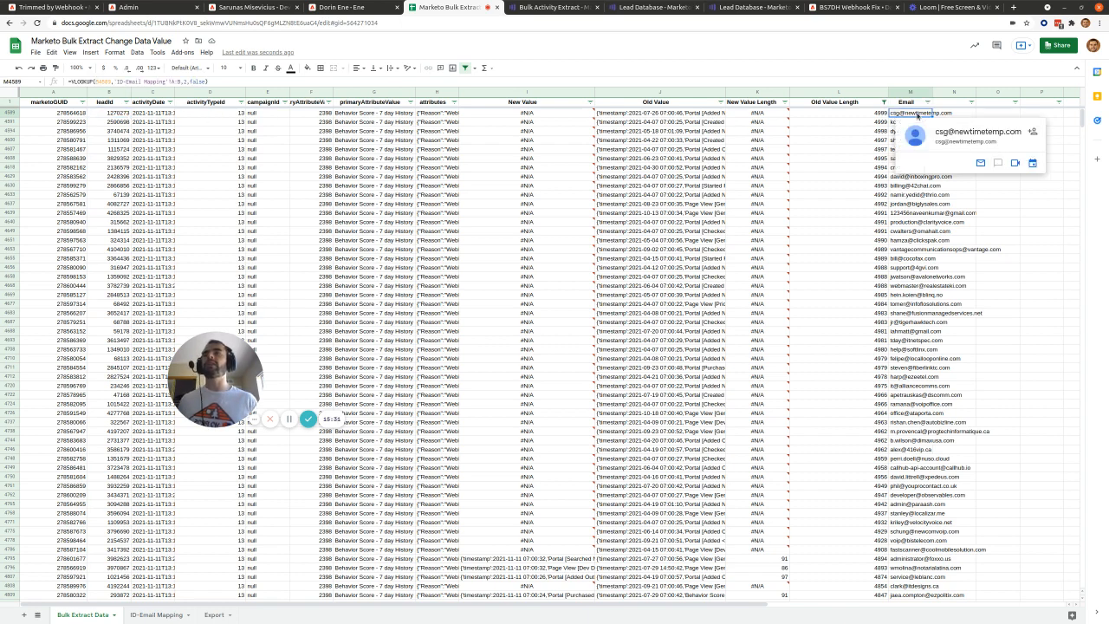
Select the Email and Old Value columns in Bulk Extract Data, and view the same two columns in the Export sheet
click(904, 93)
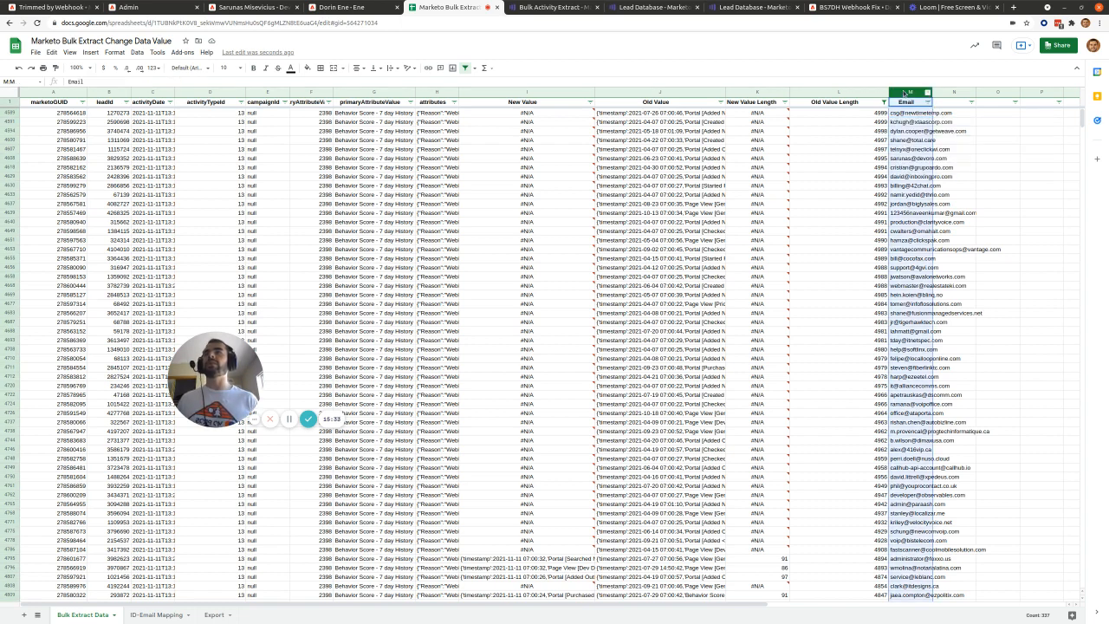
ctrl+click(635, 94)
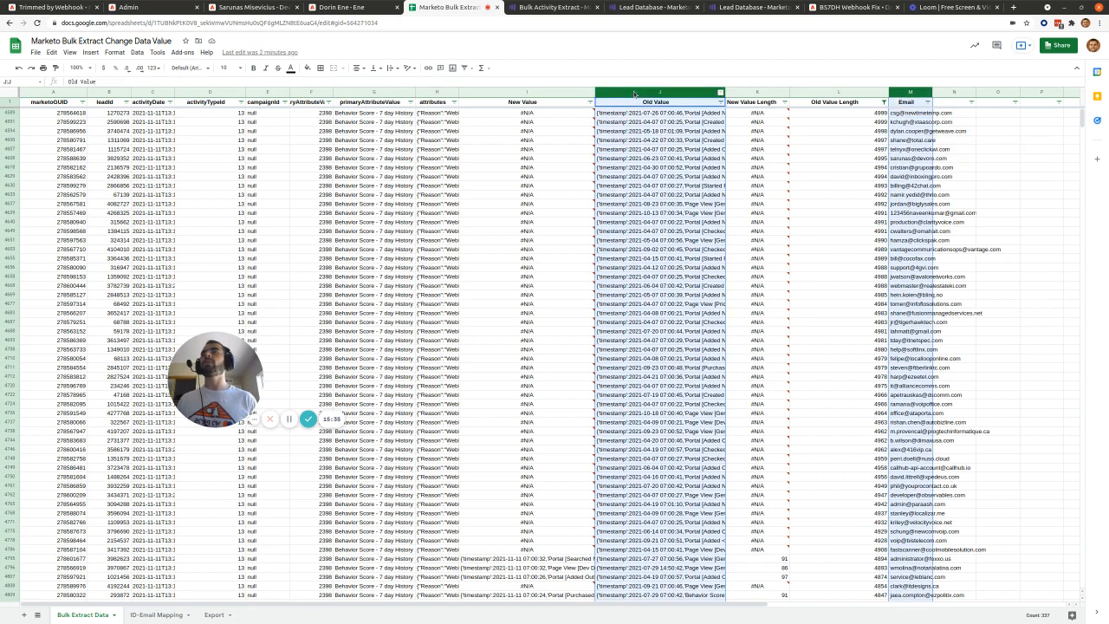
click(212, 616)
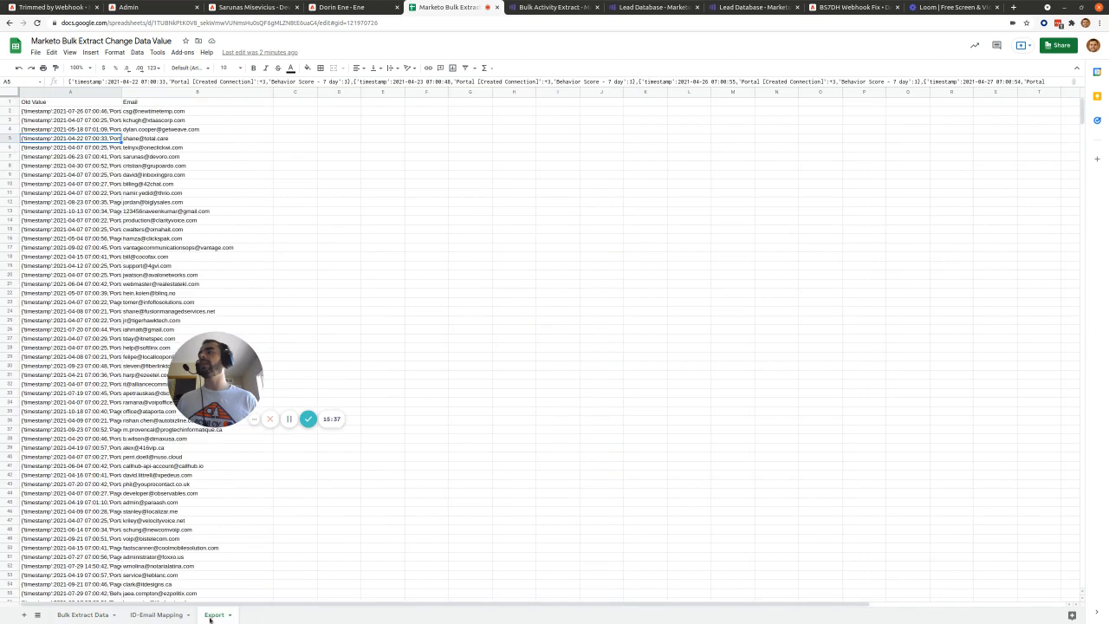
mouse_move(123, 127)
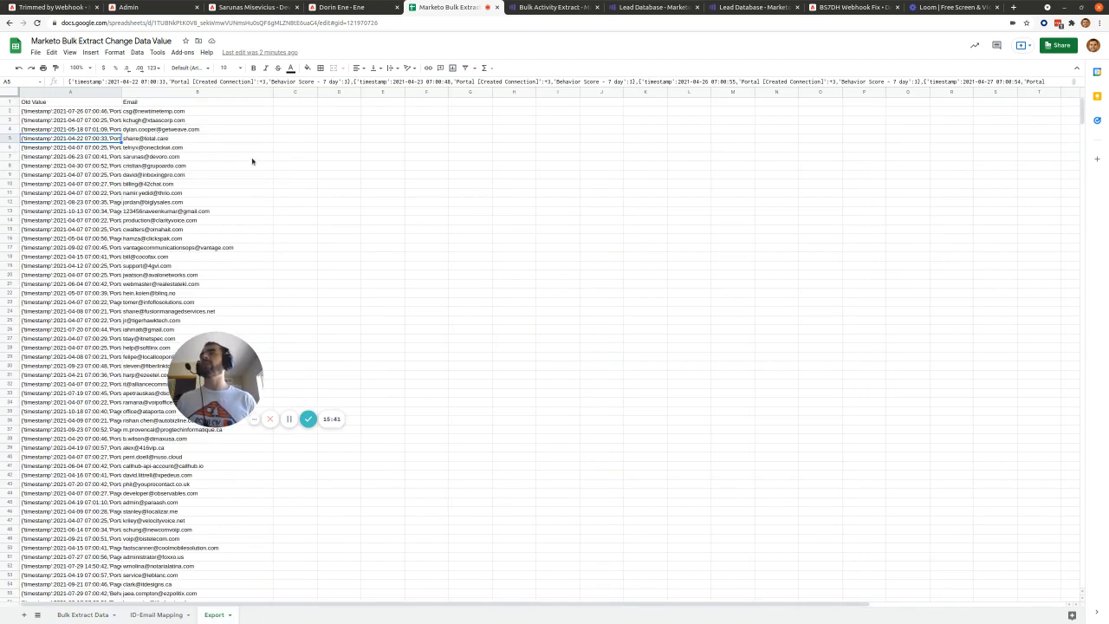
Switch to Marketo's BS7DH Webhook Fix list to view the imported people, and return to the spreadsheet's Export sheet
click(845, 7)
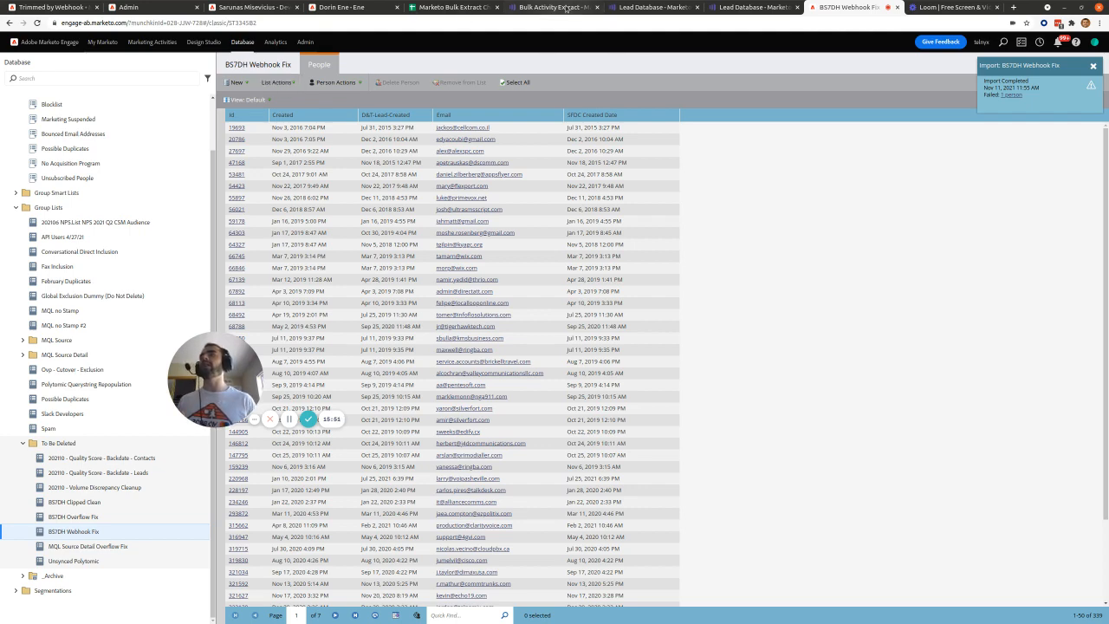
click(455, 7)
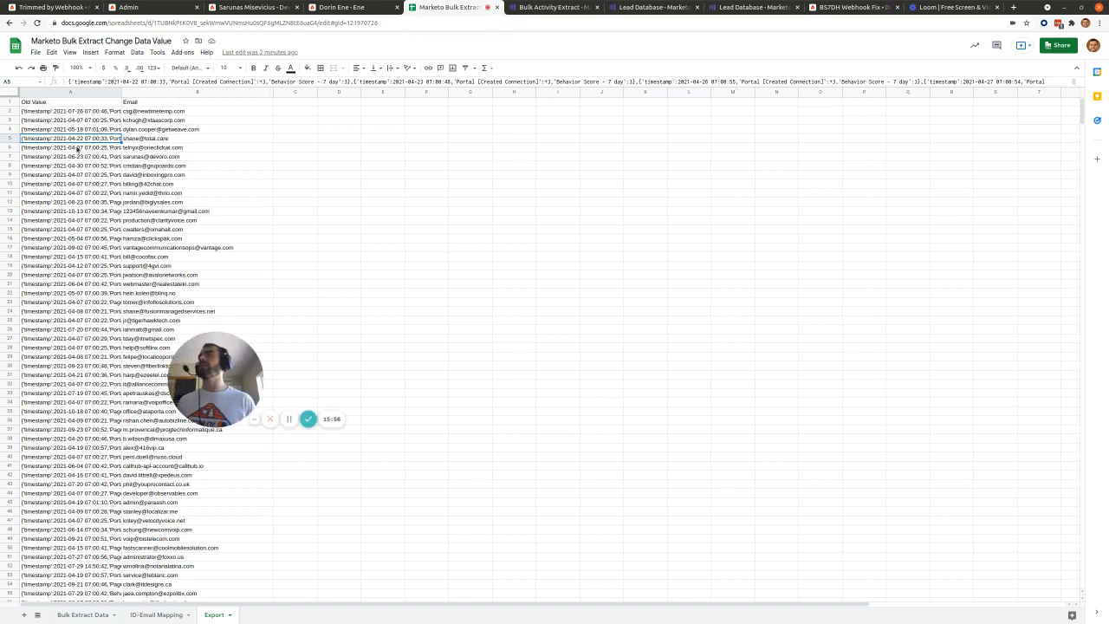
click(308, 419)
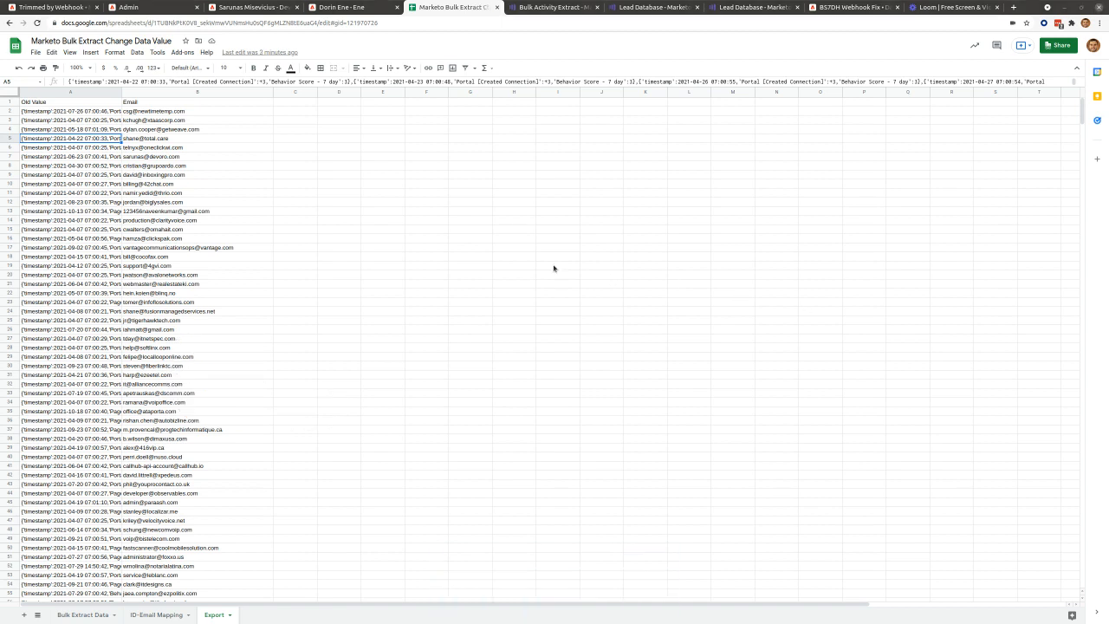